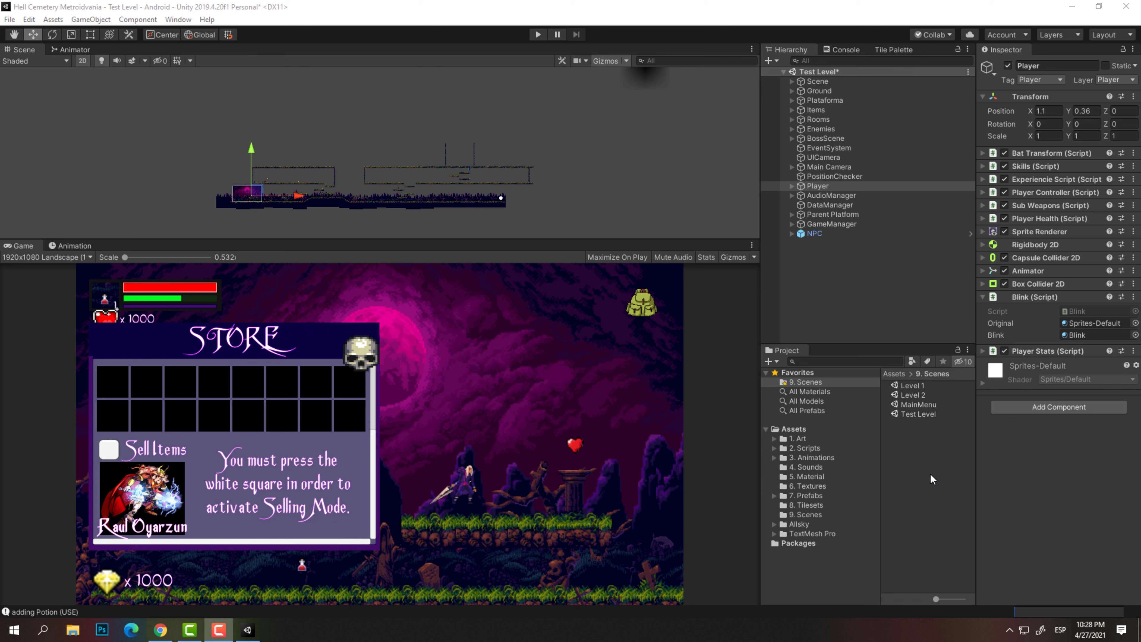
Create a new C# script in the Assets/2. Scripts/Player folder
click(821, 449)
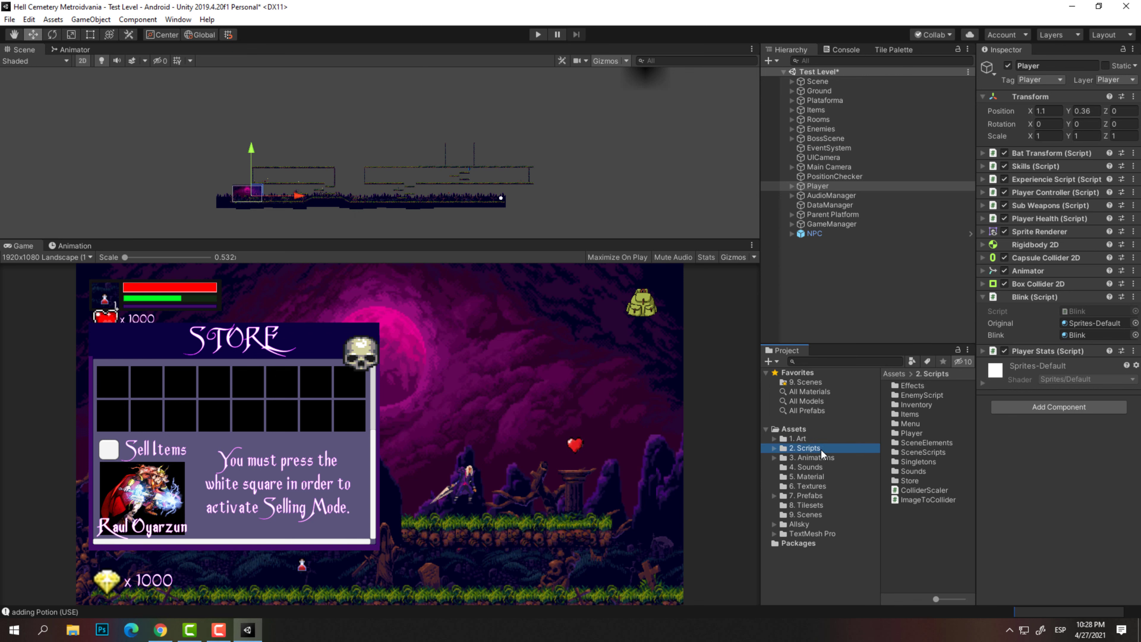
double_click(908, 436)
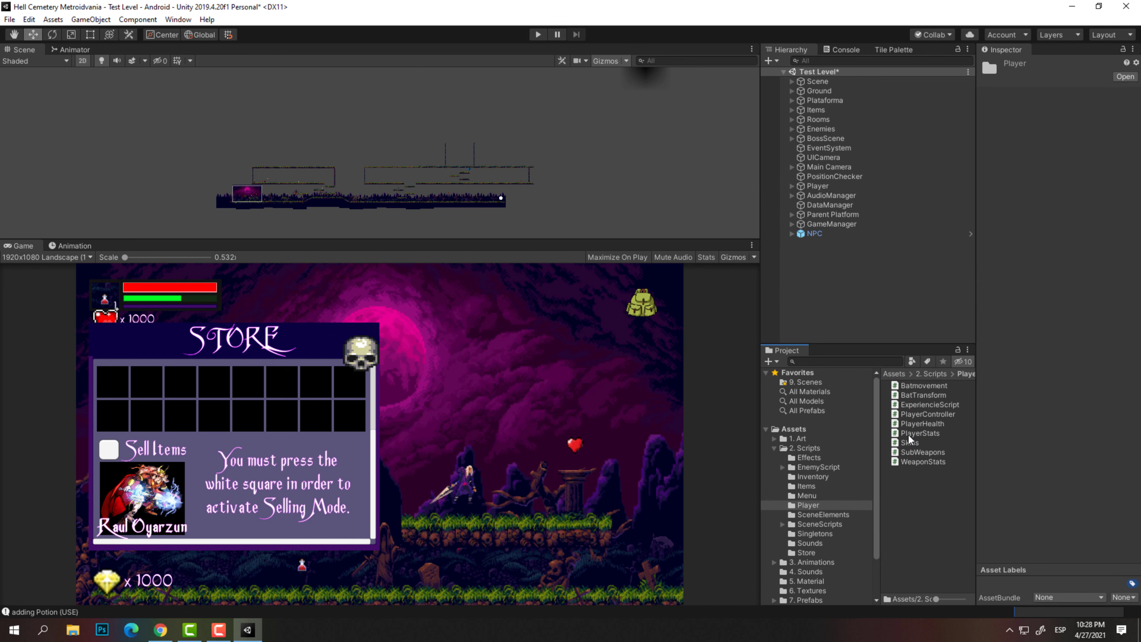
right_click(922, 494)
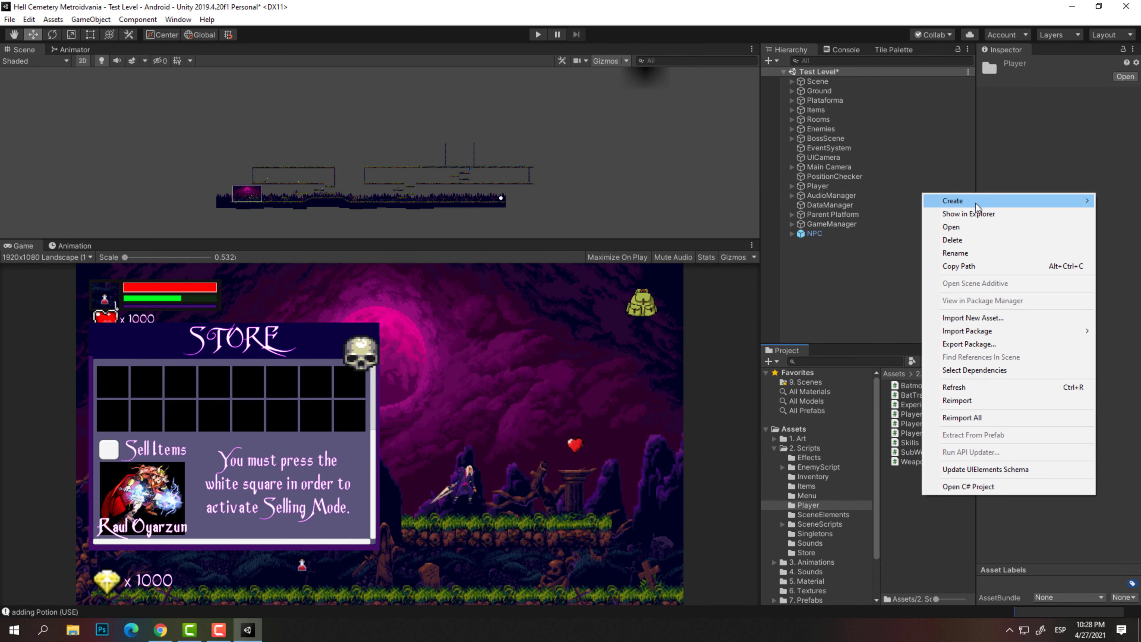
mouse_move(971, 201)
click(854, 189)
Name the script Shadows and declare a public GameObject shadow field
text(Sha)
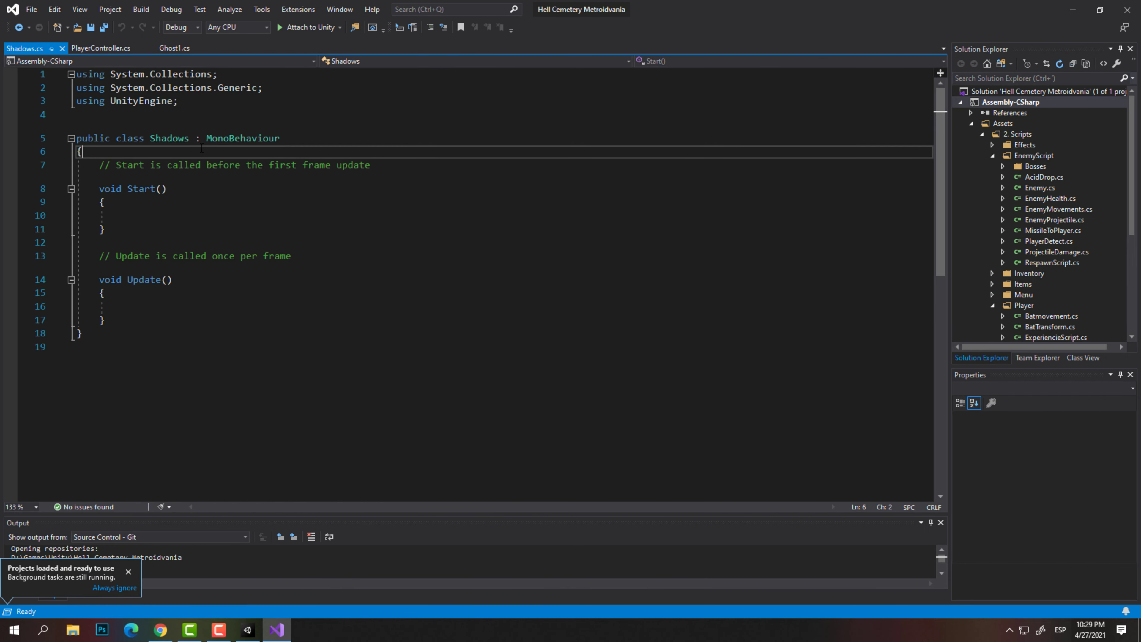
key(Return)
key(Return)
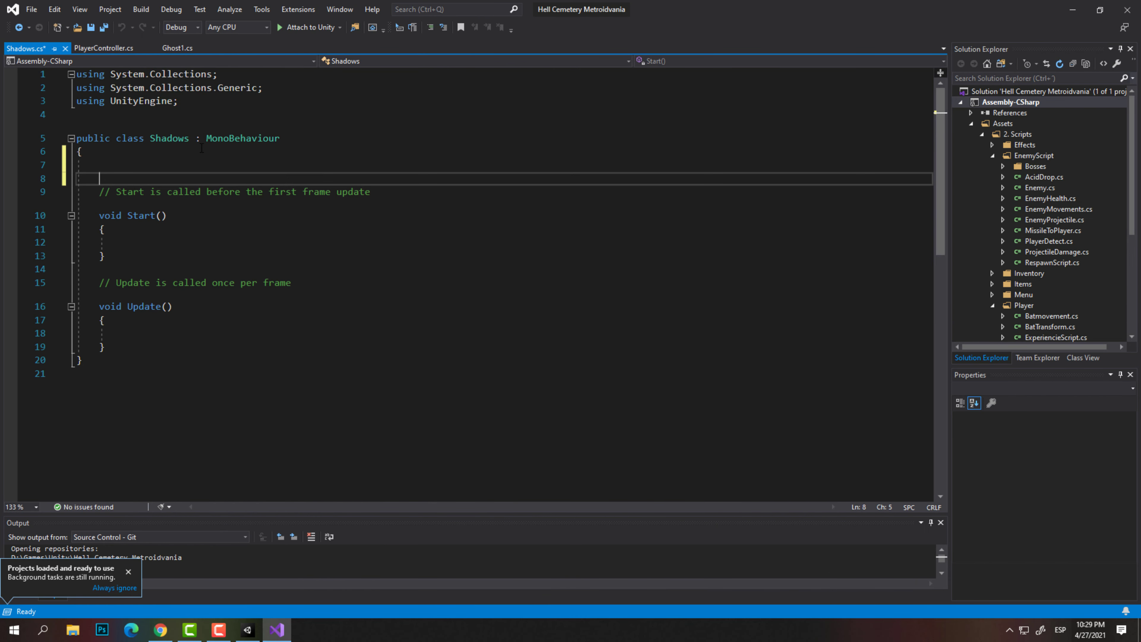
key(Up)
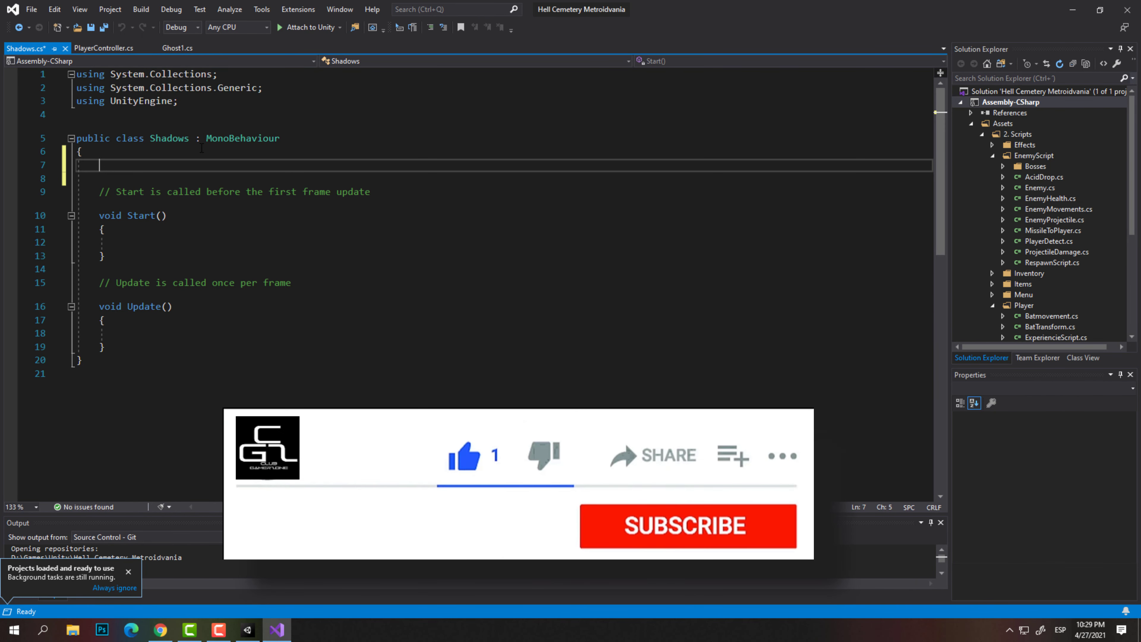
text(public game)
key(Escape)
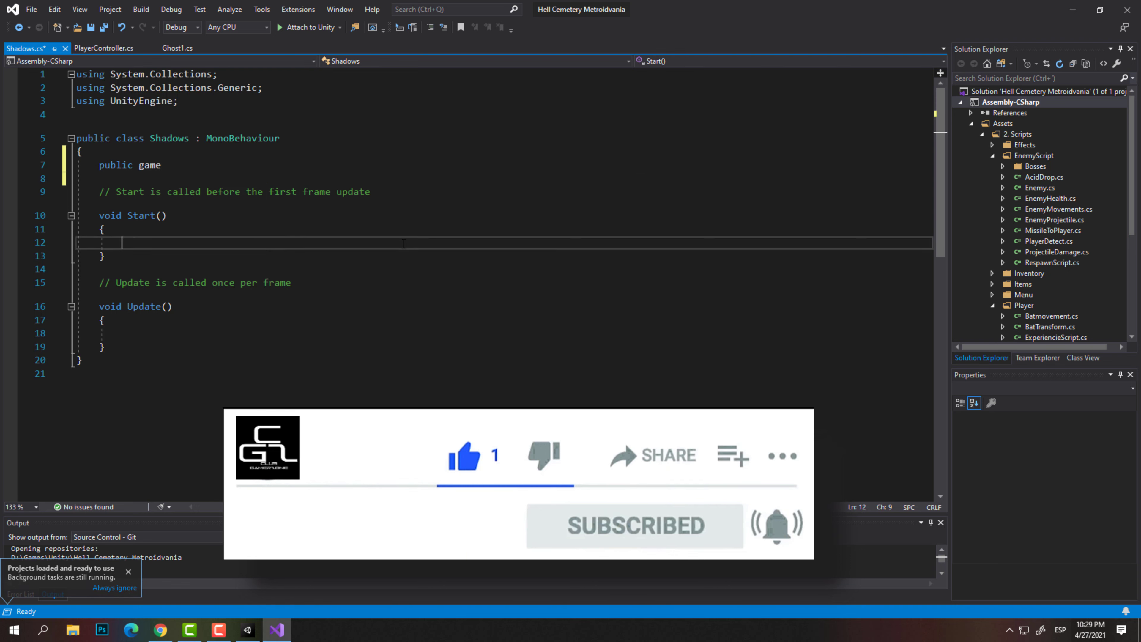
ctrl+scroll(256, 194, up, 2)
ctrl+scroll(256, 195, up, 1)
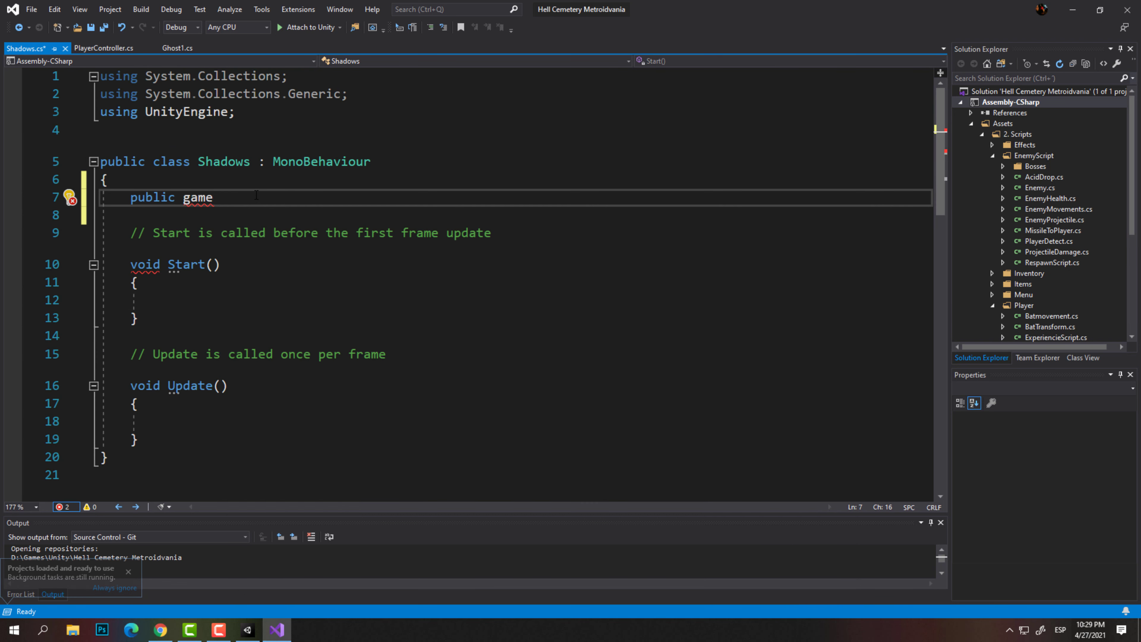
key(ctrl+Right)
key(Delete)
key(ctrl+Right)
text(shadow;)
key(Return)
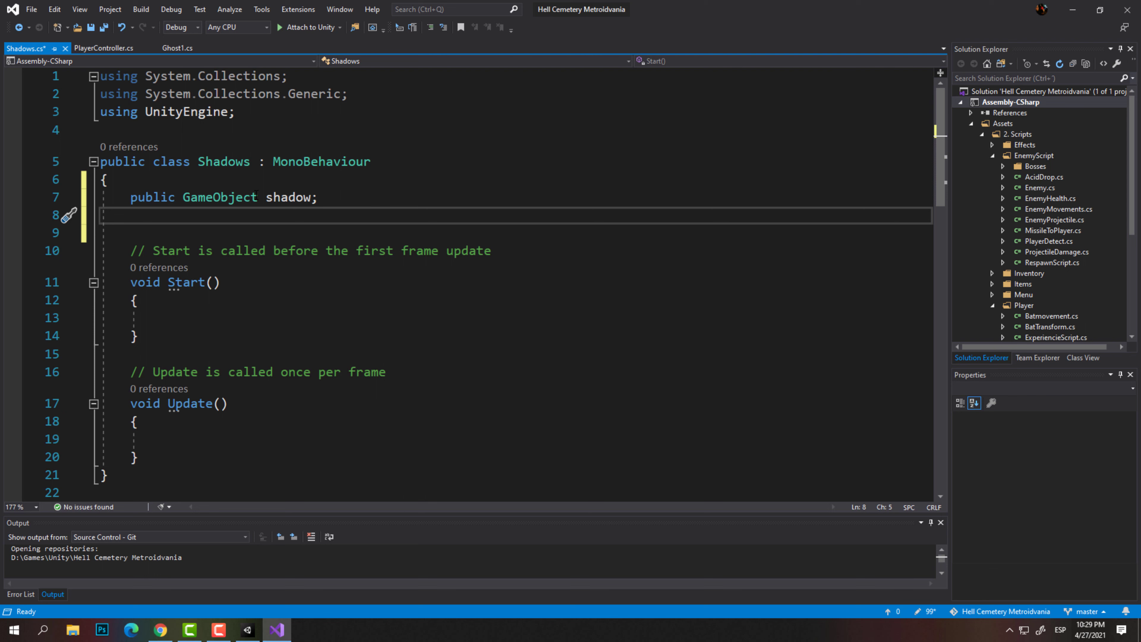
Add fields private float shadowTimeCD and public float shadowTime
text(private floatt)
key(BackSpace)
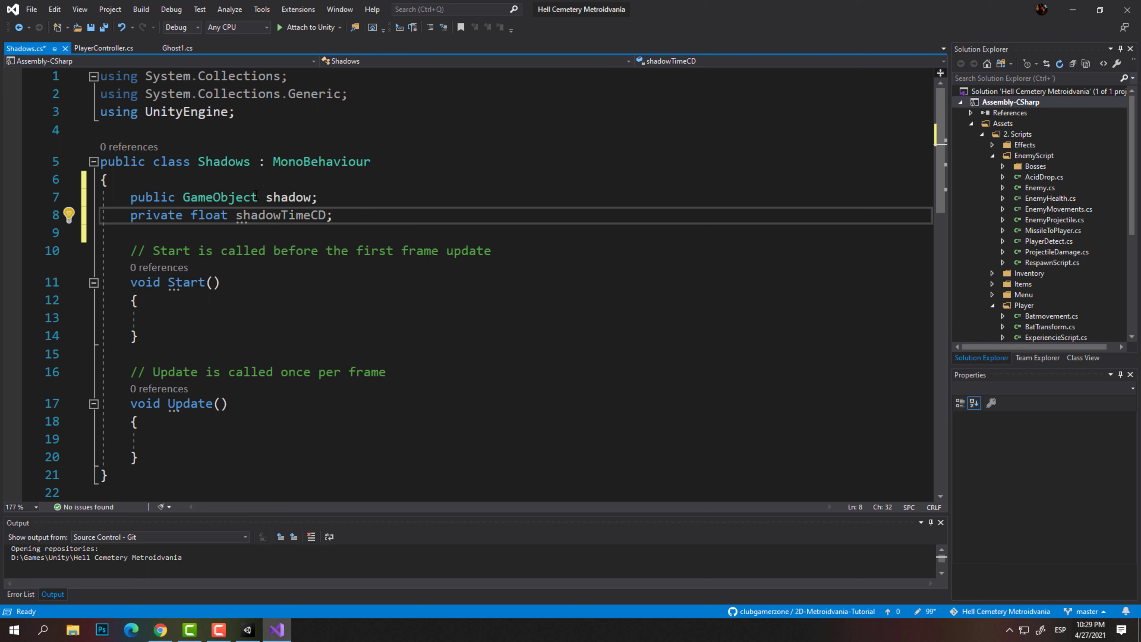
key(ctrl+d)
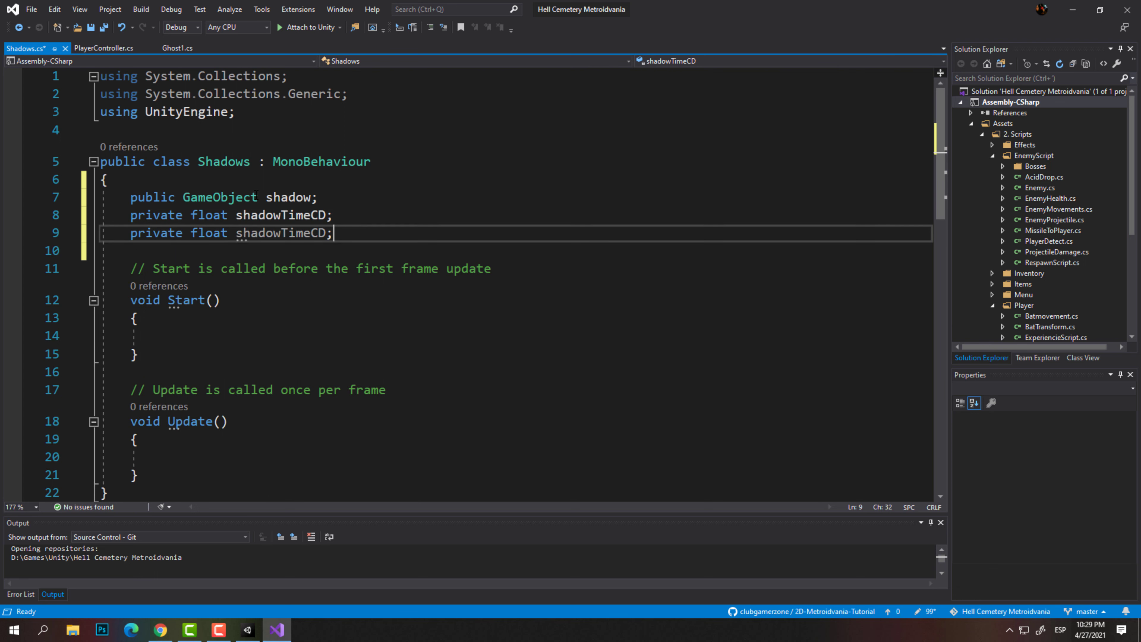
key(ctrl+shift+Right)
text(public)
key(ctrl+Right)
key(BackSpace)
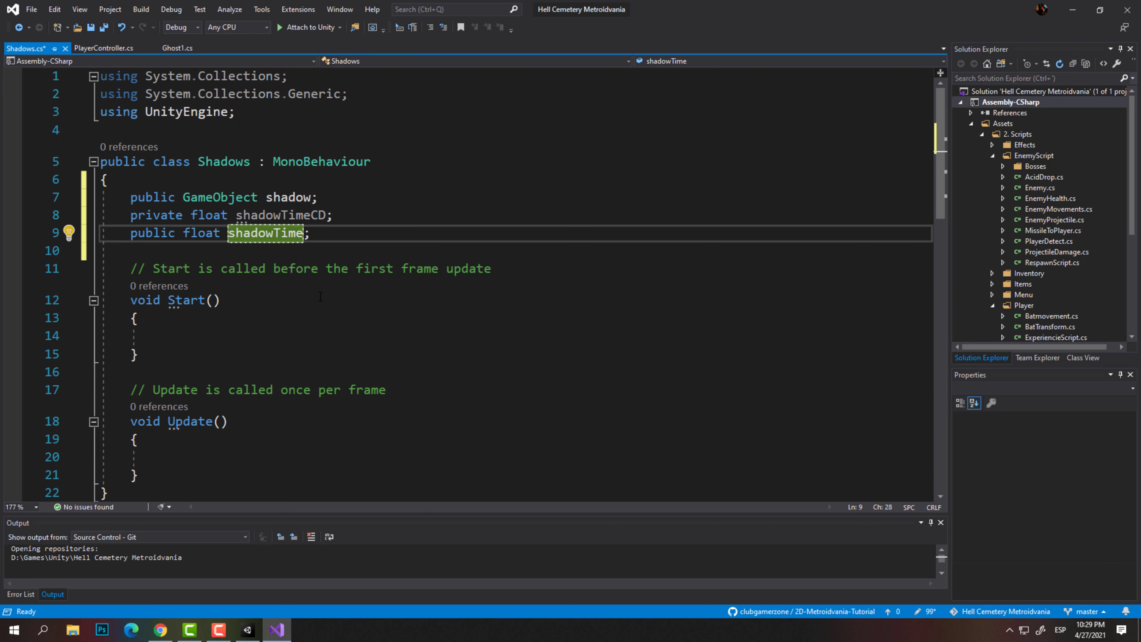
In Start, write shadowTimeCD = shadowTime;
click(200, 331)
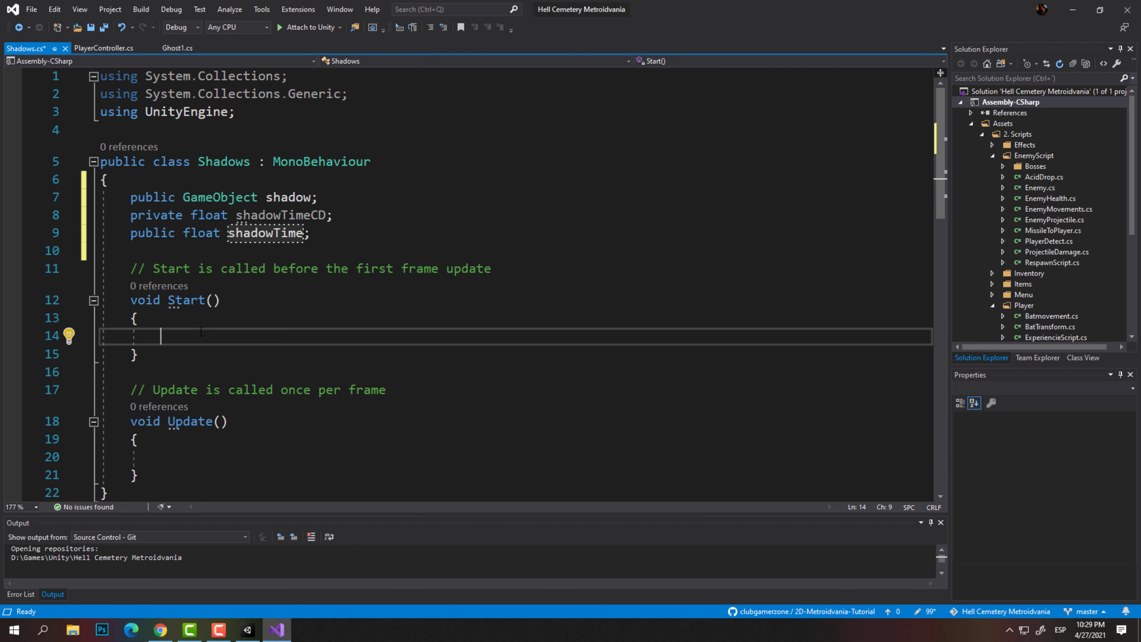
text(s)
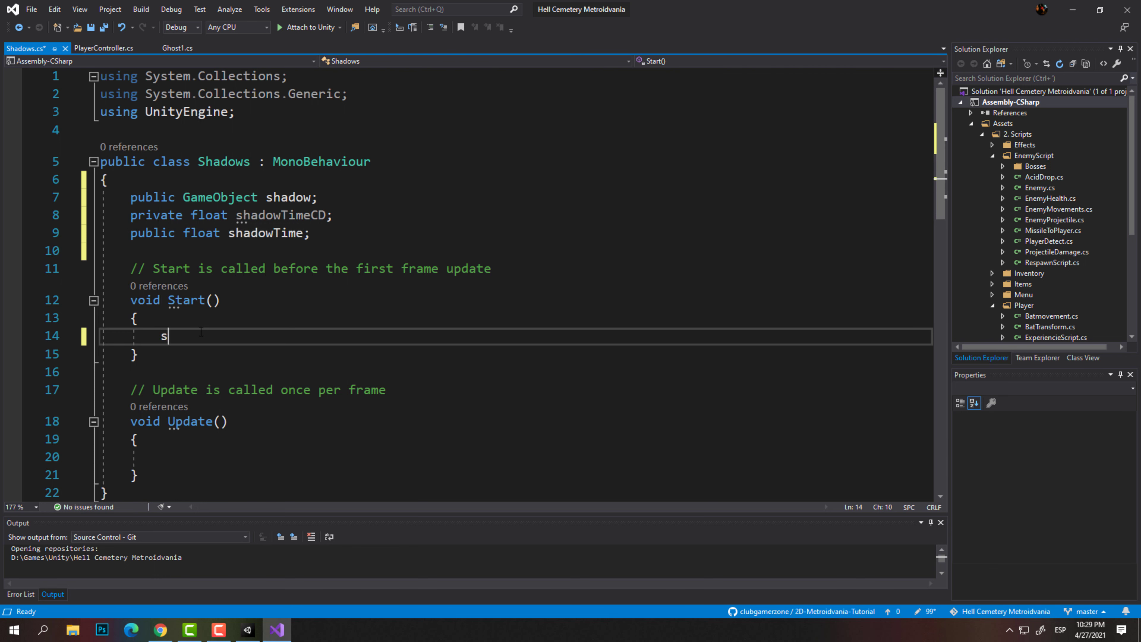
text(hadowT)
key(Tab)
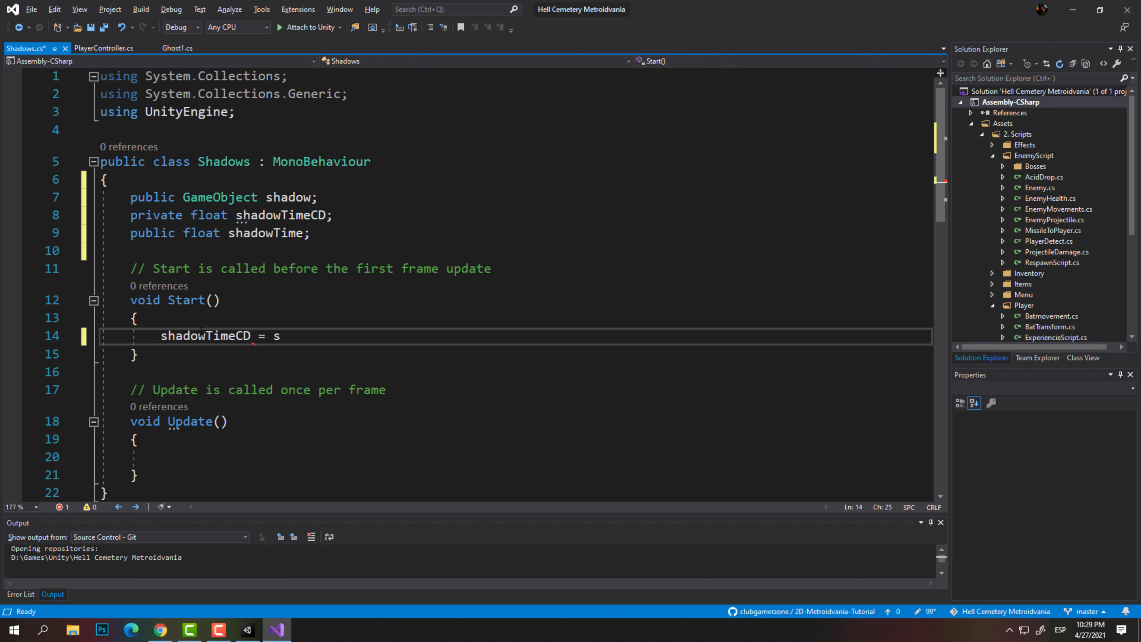
text(ha)
key(Tab)
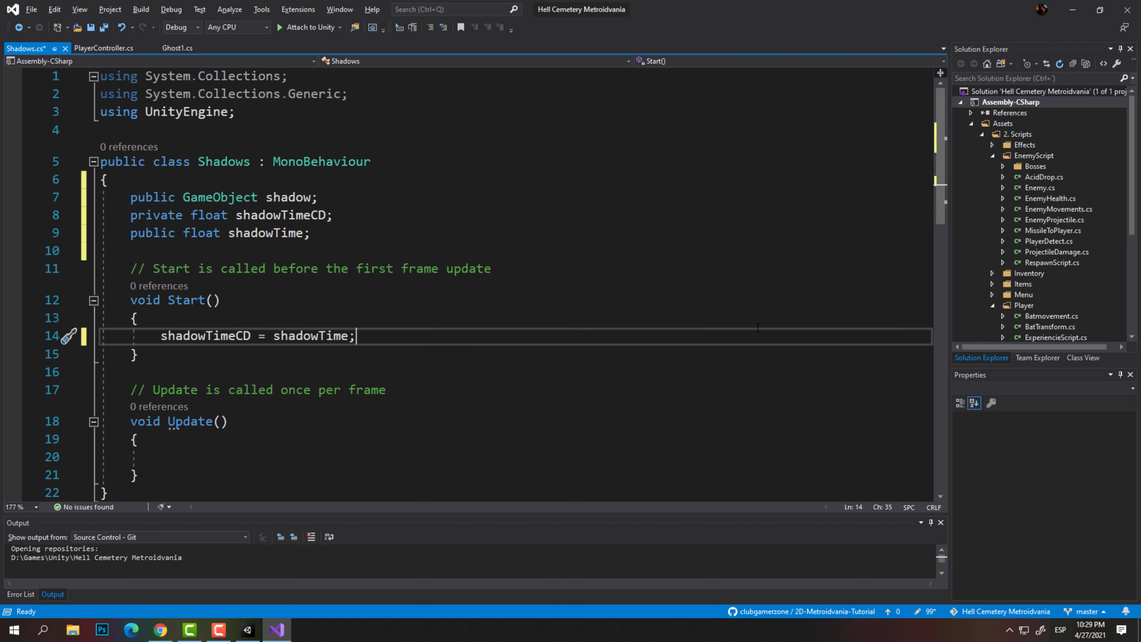
Add an empty public void InstantiateShadow() method below Update
scroll(285, 388, down, 2)
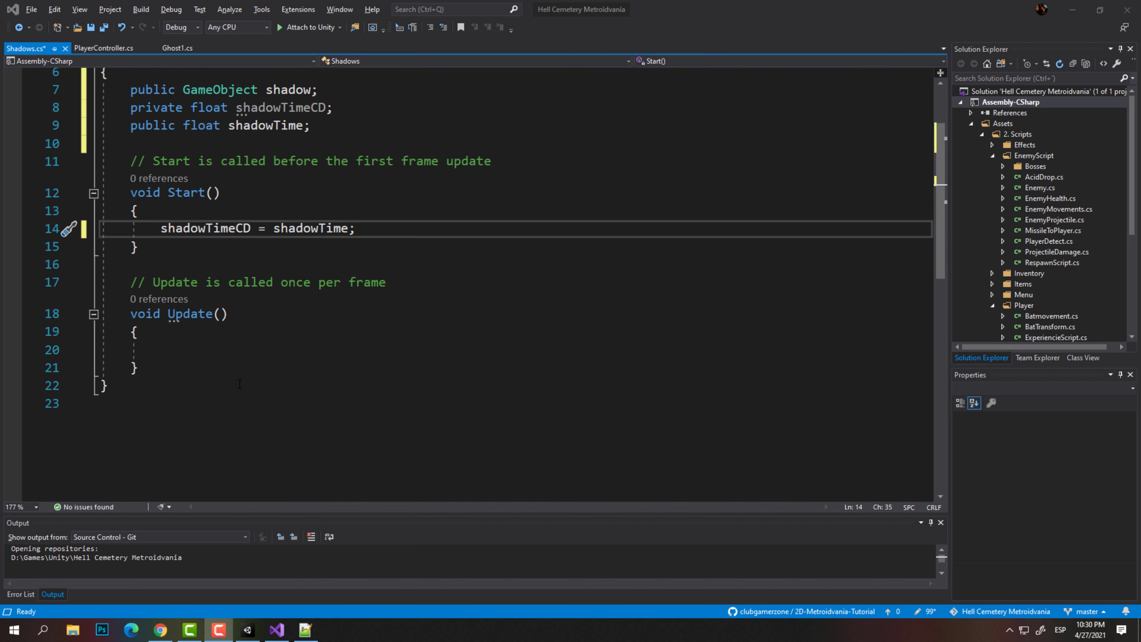
click(174, 363)
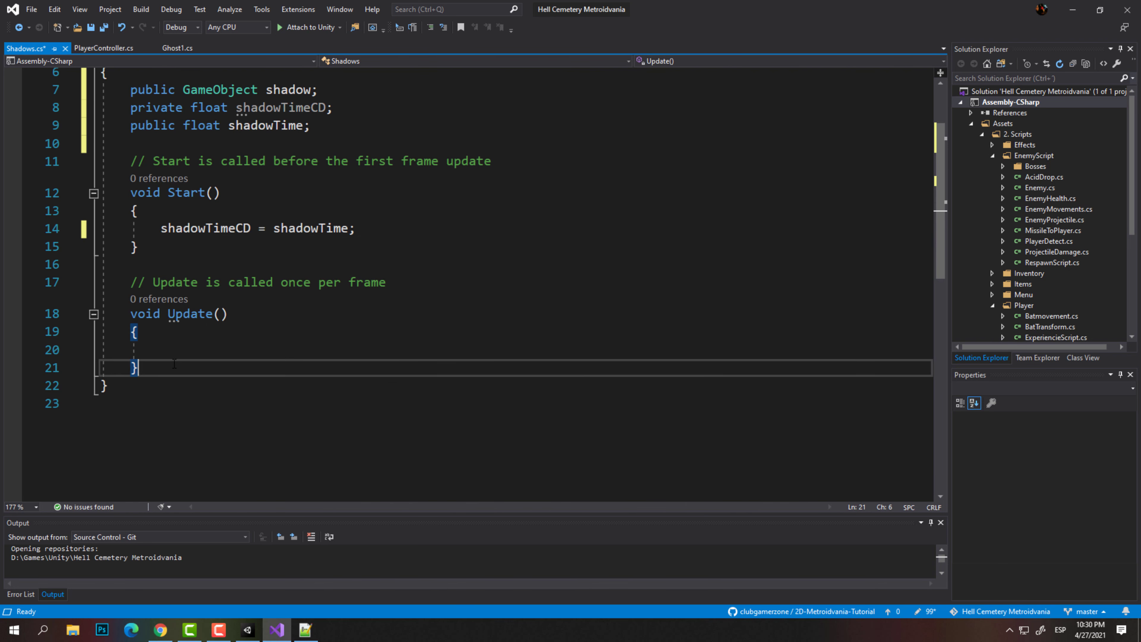
key(Return)
key(Return)
text(ublic void Intant)
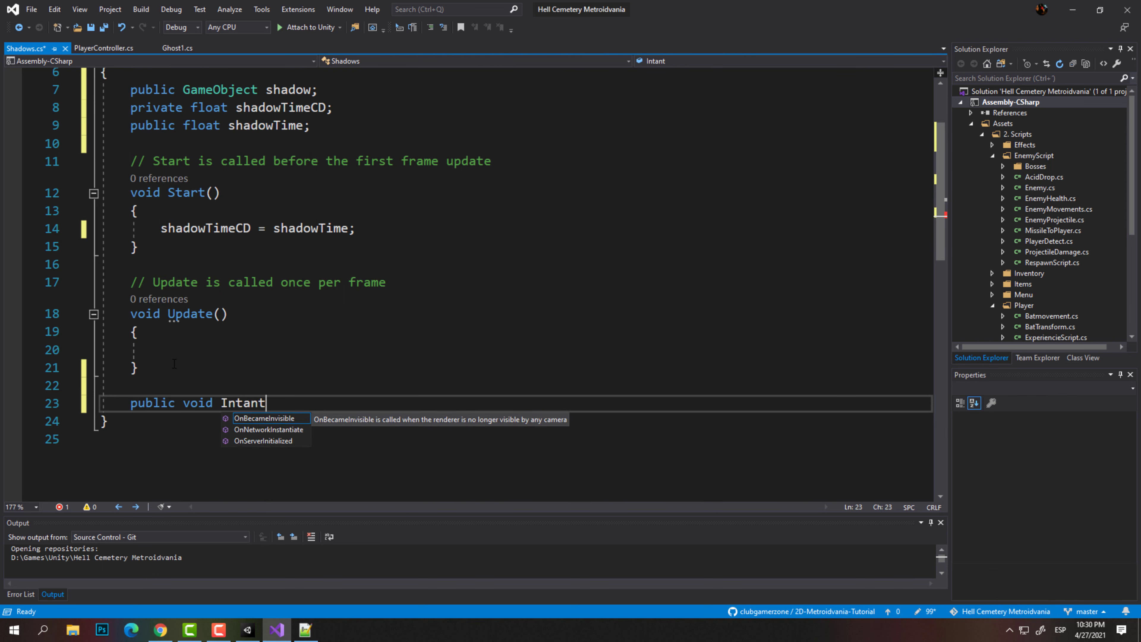
key(BackSpace)
key(BackSpace)
key(BackSpace)
text(stantiateShoa)
key(BackSpace)
text(())
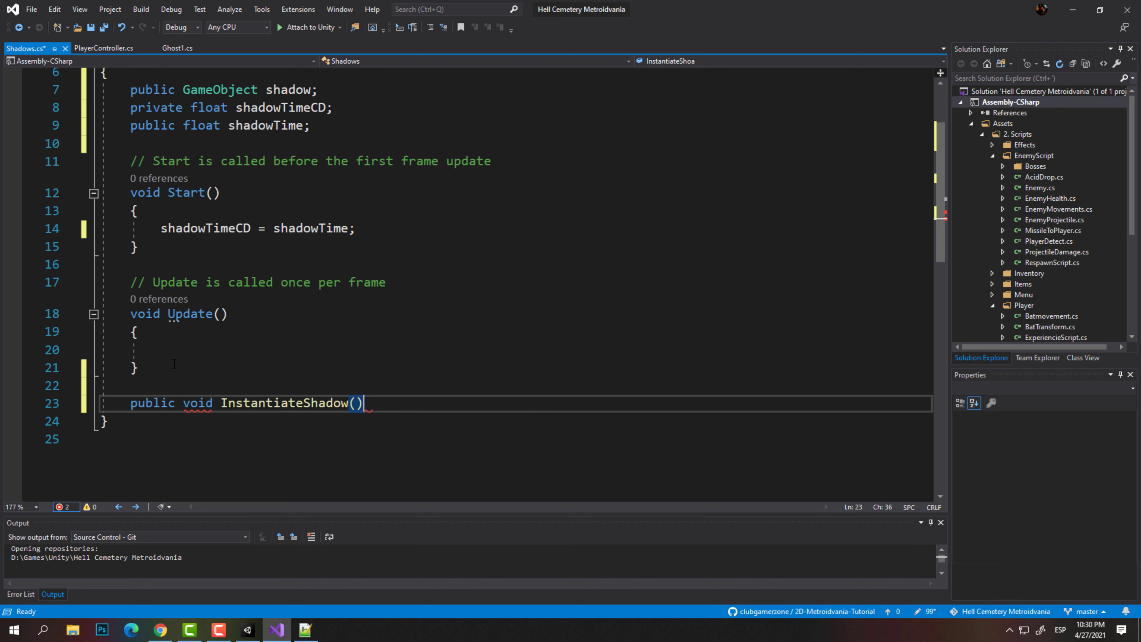
key(Return)
text({)
key(Return)
Save Shadows.cs and return to Unity
drag(353, 403, 220, 403)
scroll(312, 318, up, 2)
click(312, 317)
key(ctrl+s)
click(311, 198)
drag(308, 197, 288, 198)
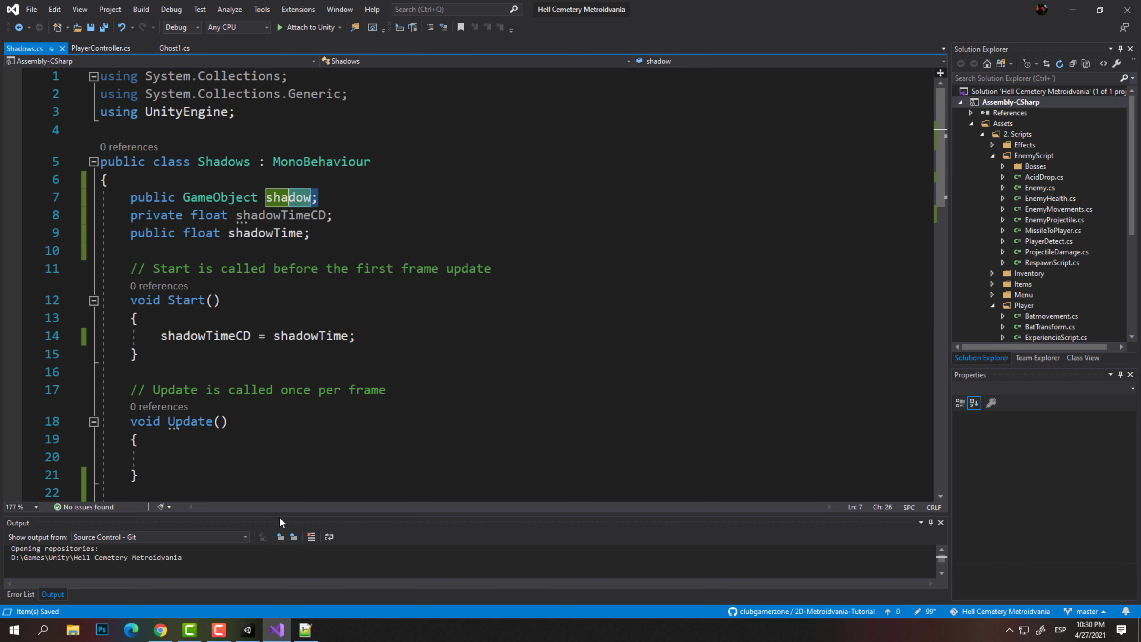
click(257, 625)
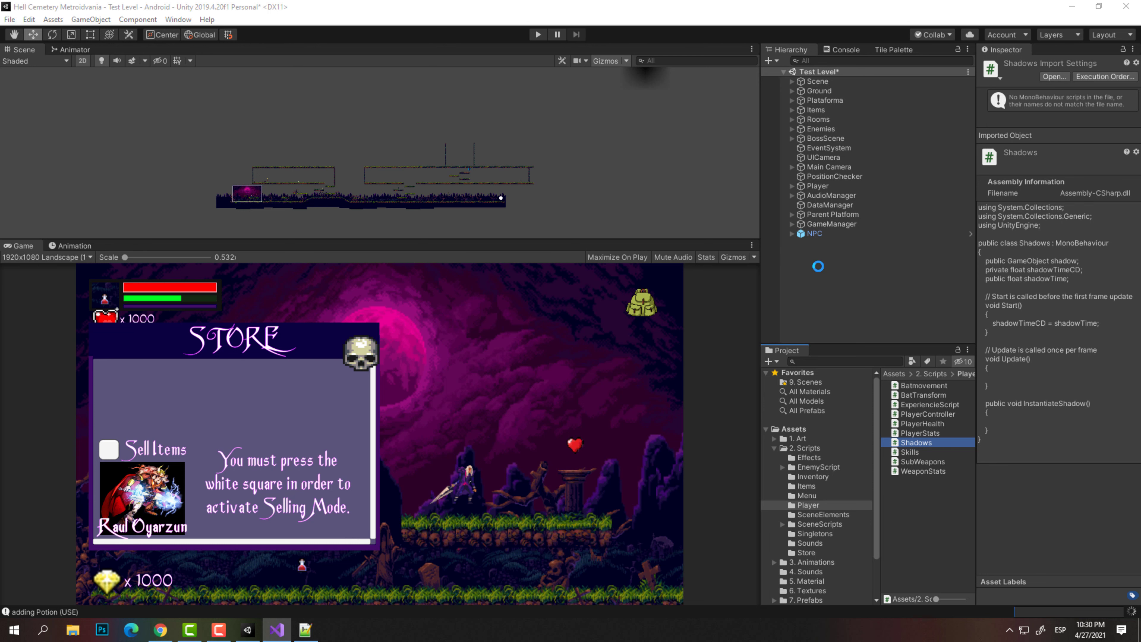
Create an empty GameObject with a reset transform and name it Shadow
right_click(818, 275)
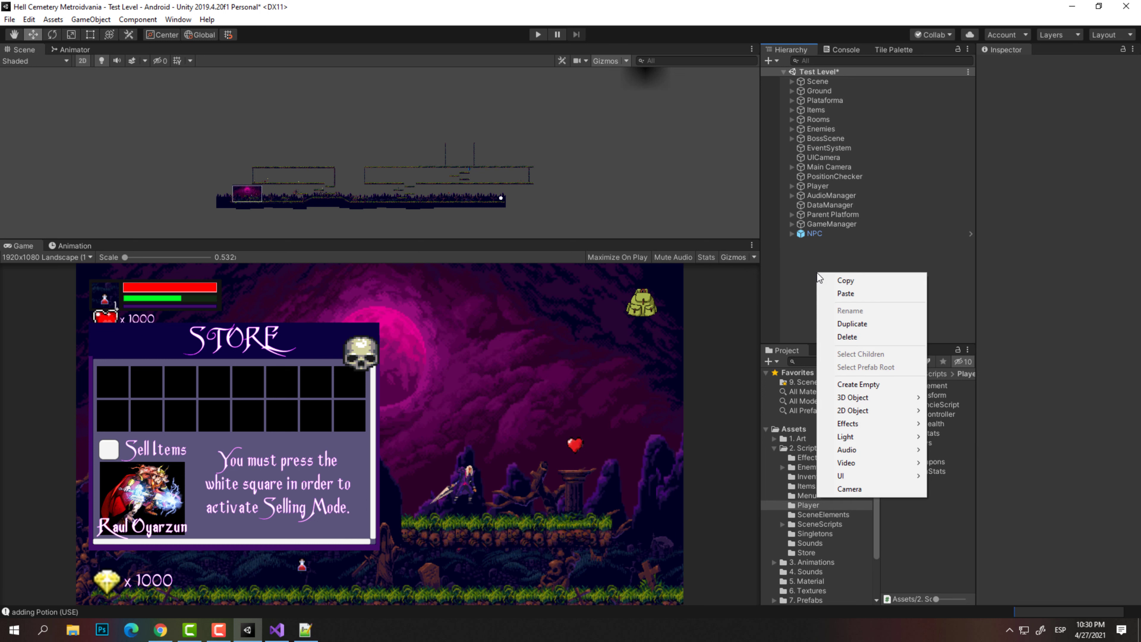
click(842, 385)
right_click(1009, 97)
click(1036, 110)
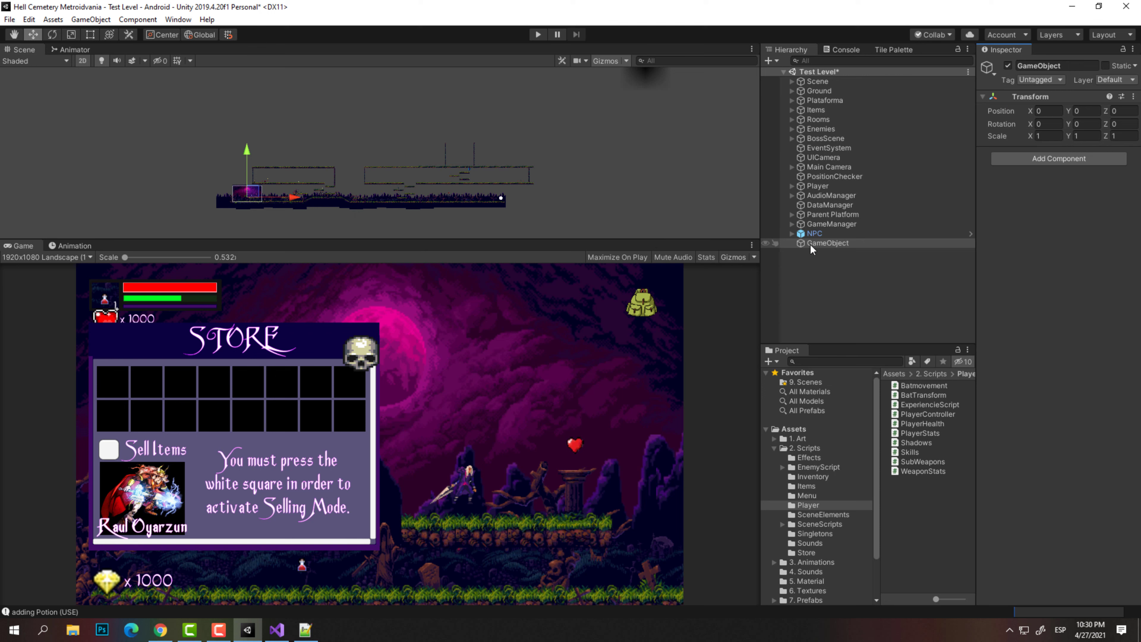
key(F2)
text(Shadow)
key(Return)
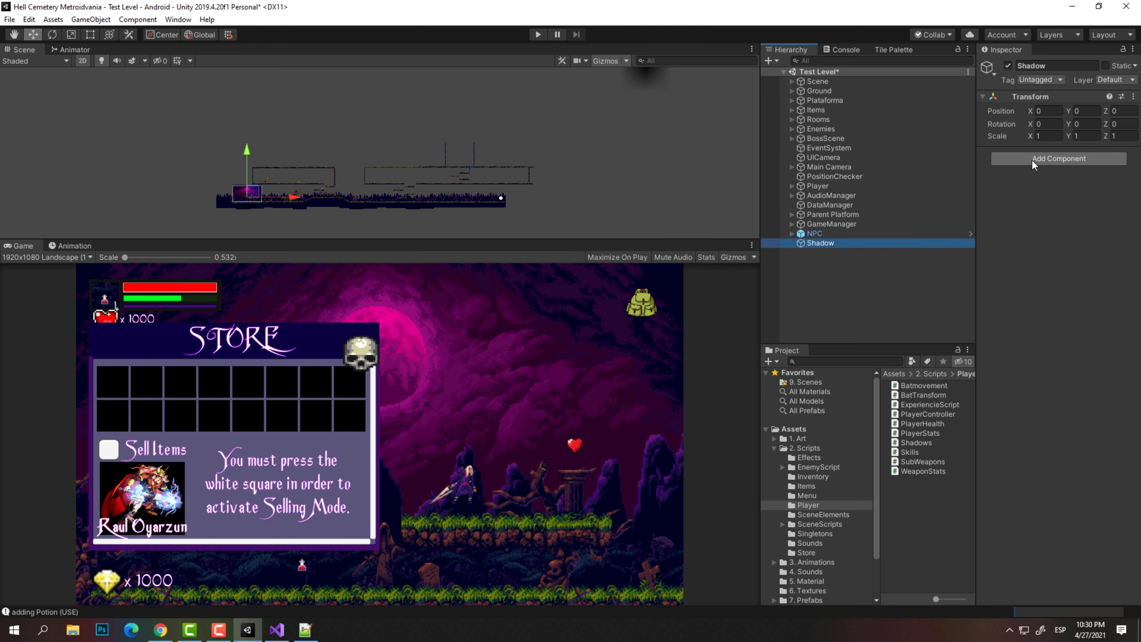
Add a Sprite Renderer component to Shadow and open its Sprite picker
click(1032, 159)
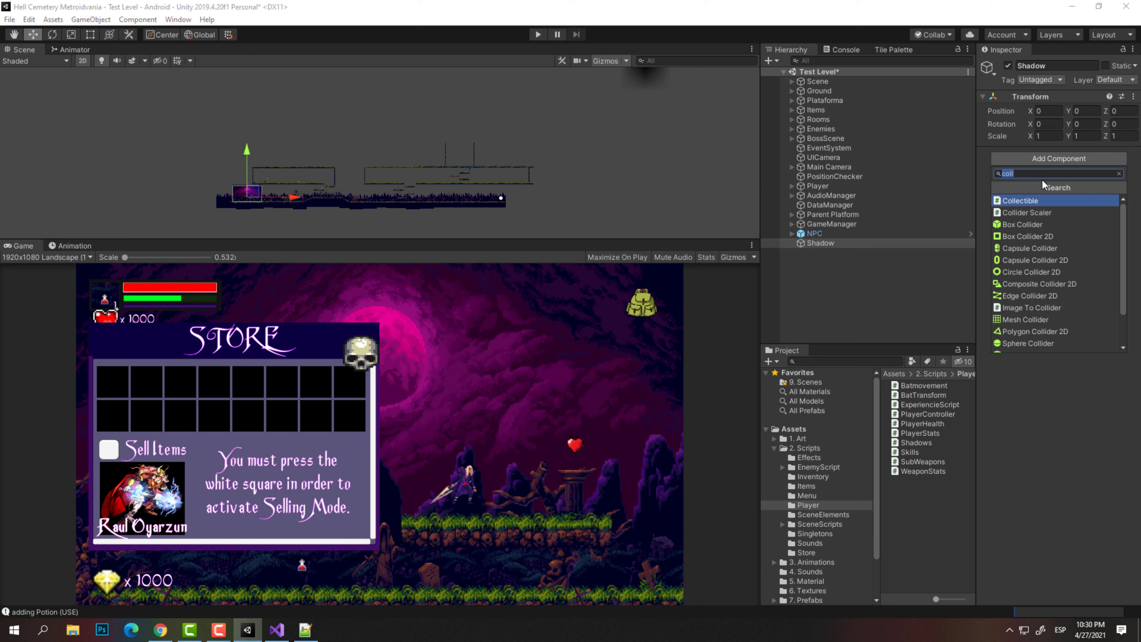
text(sprite)
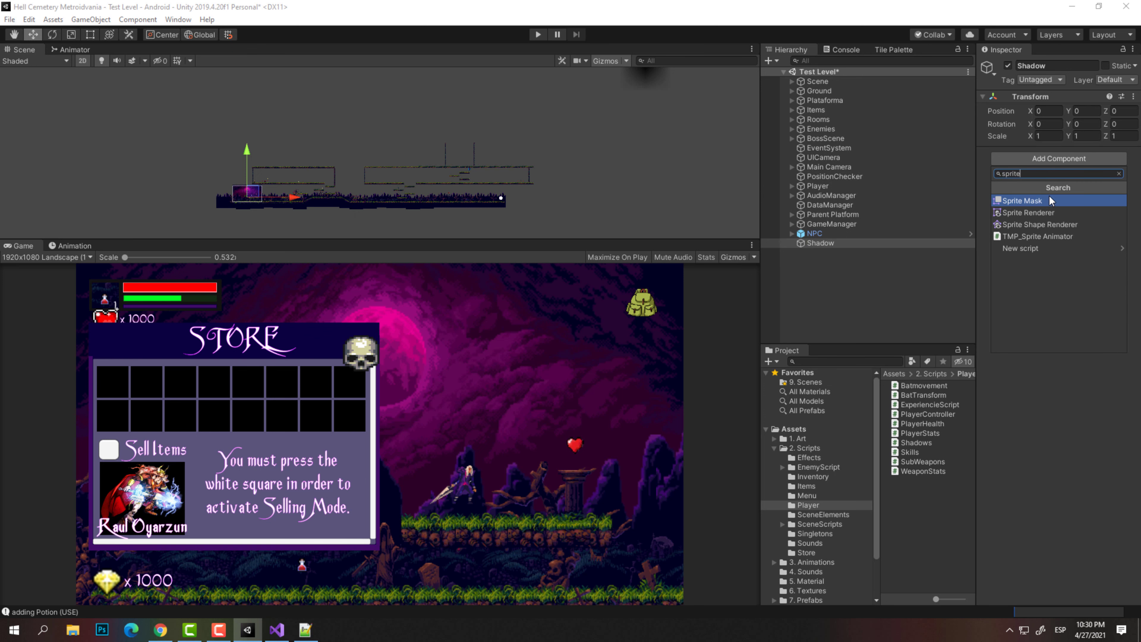
click(1053, 212)
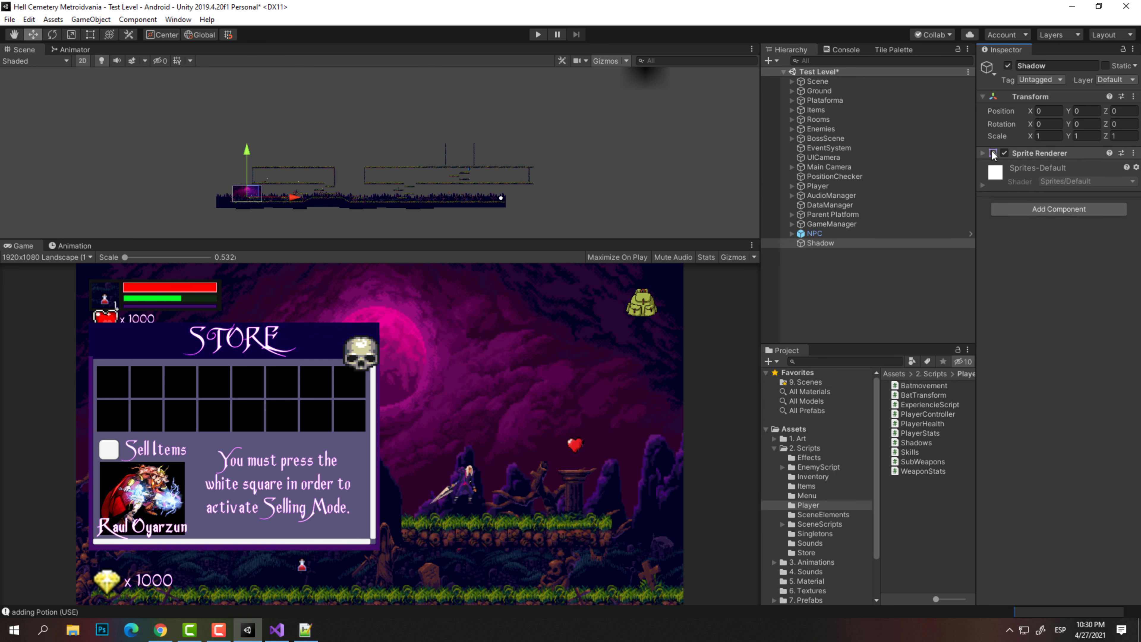
click(982, 152)
click(1135, 168)
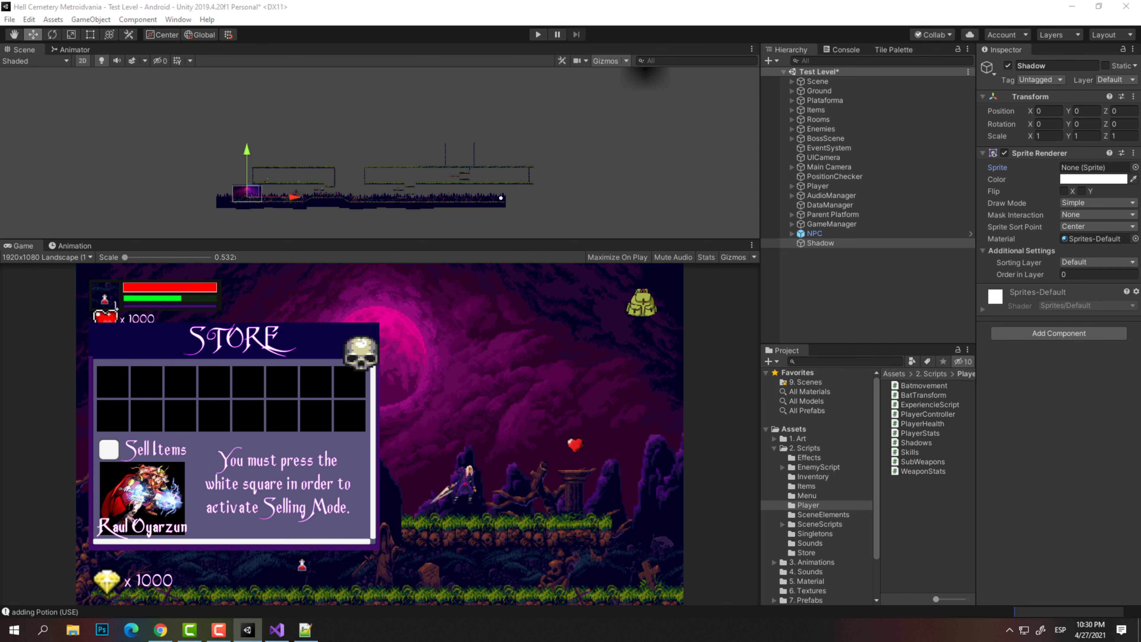
Assign the hero-idle-4 sprite to Shadow and offset it to about X 0.6, Y 0.6
scroll(681, 265, down, 5)
scroll(682, 265, down, 5)
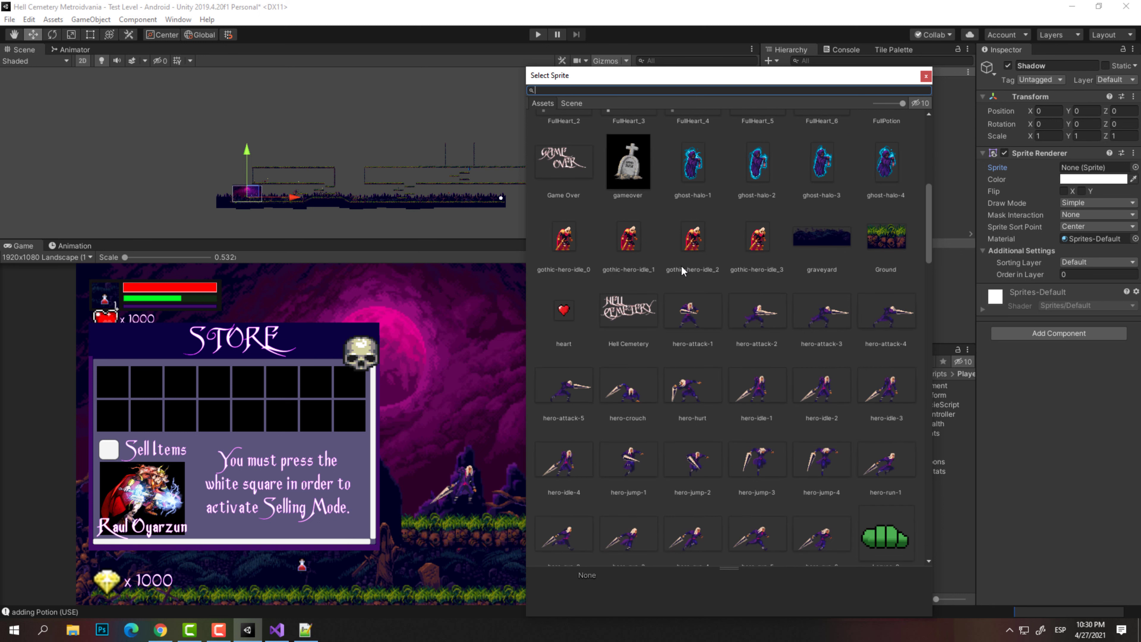
scroll(733, 426, down, 3)
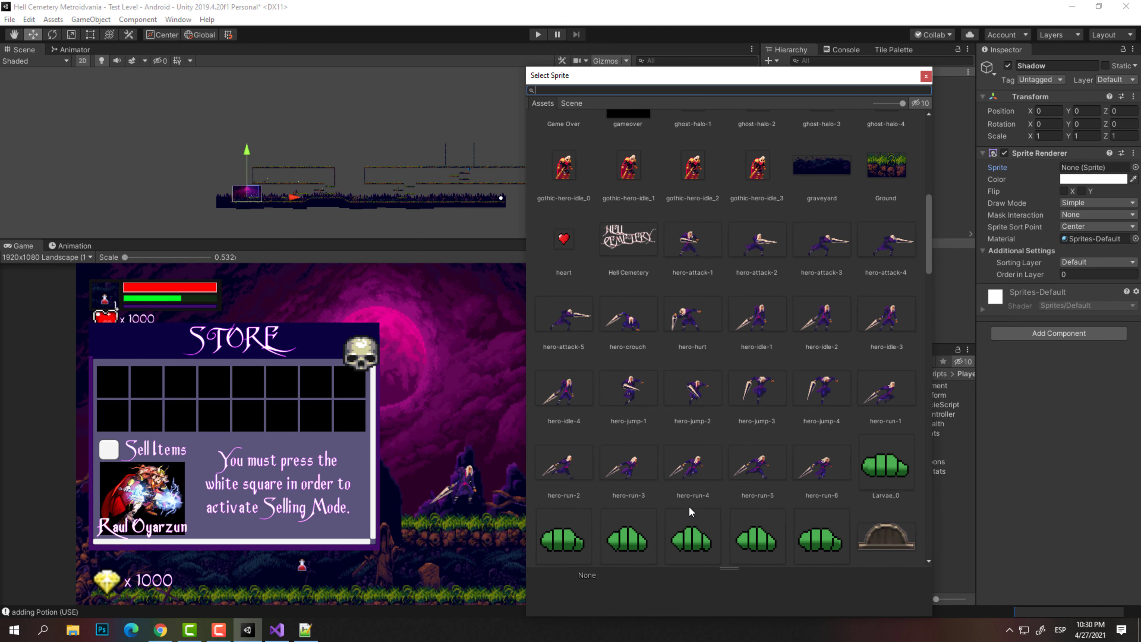
click(578, 464)
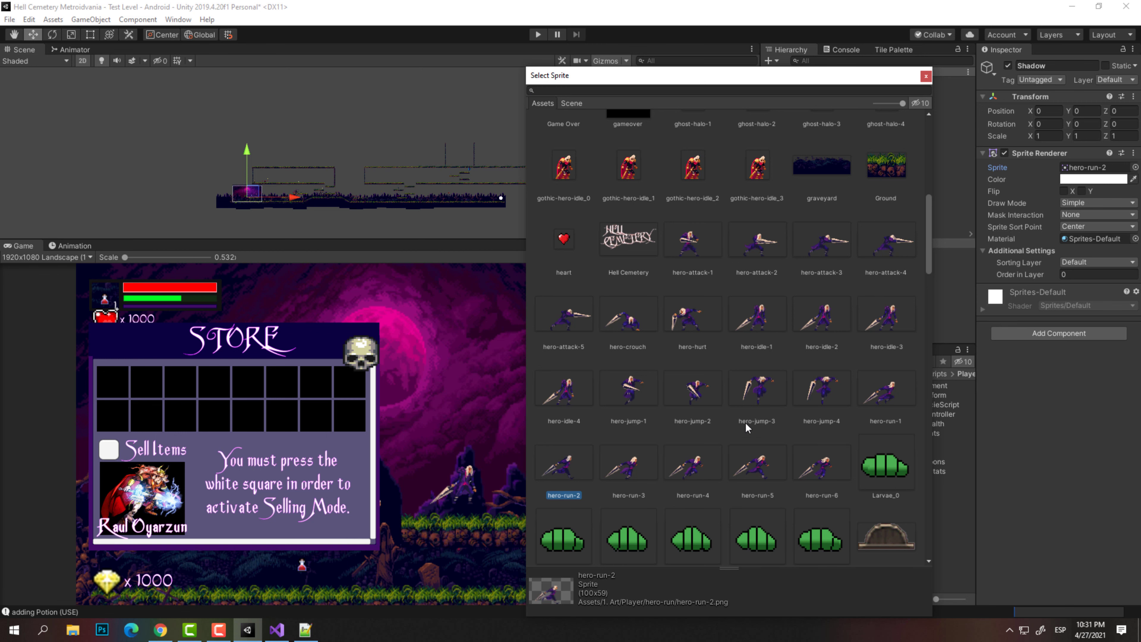
double_click(584, 394)
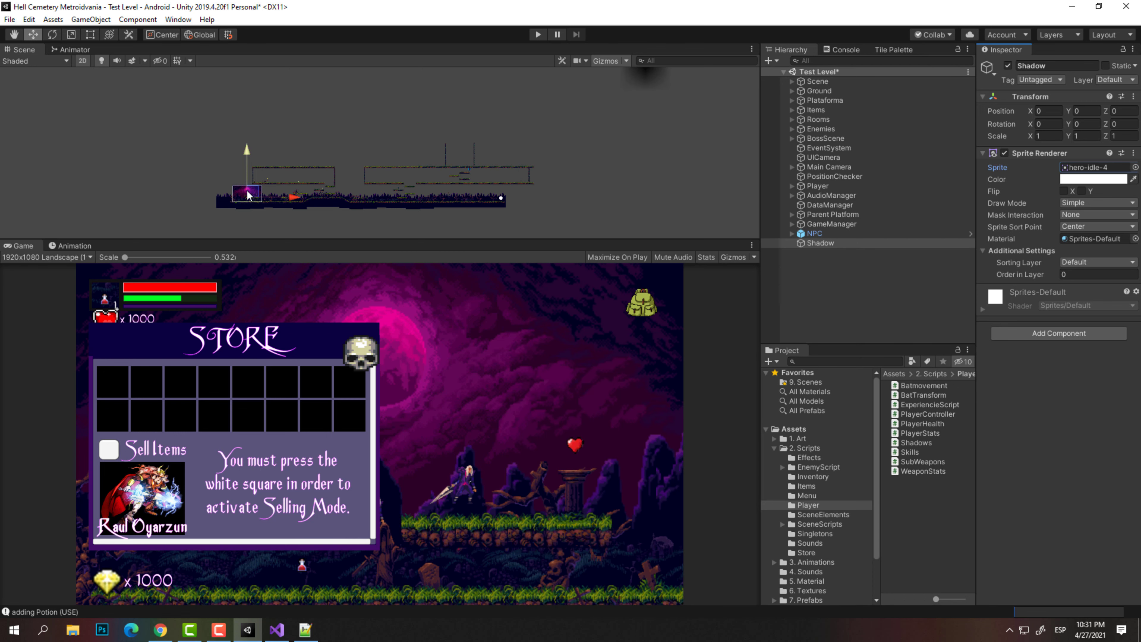
drag(254, 196, 256, 194)
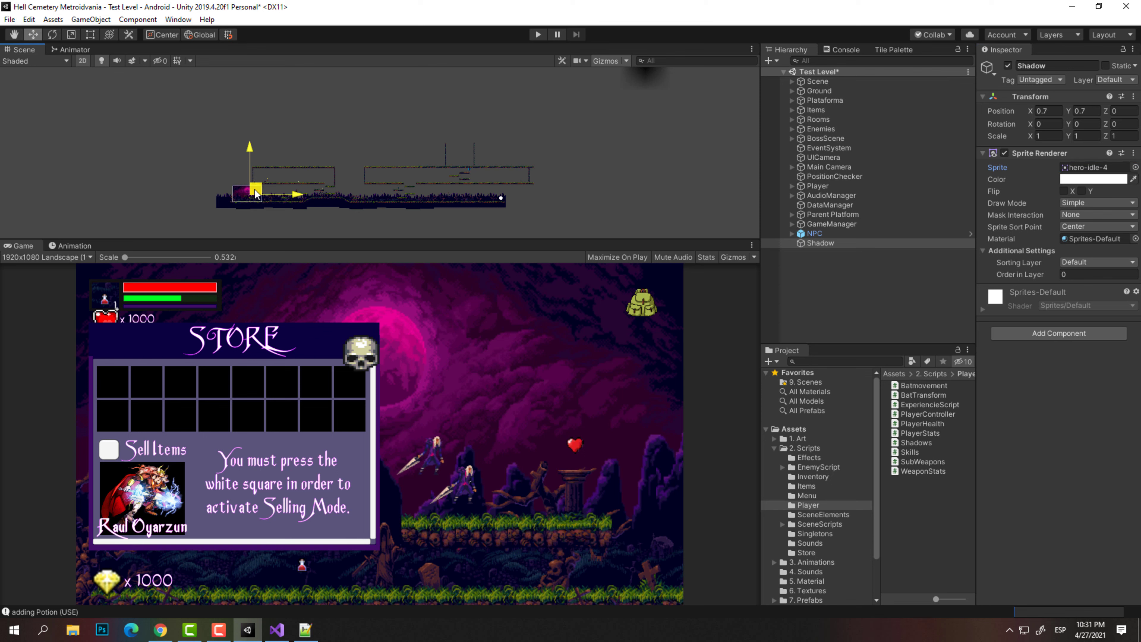
click(830, 243)
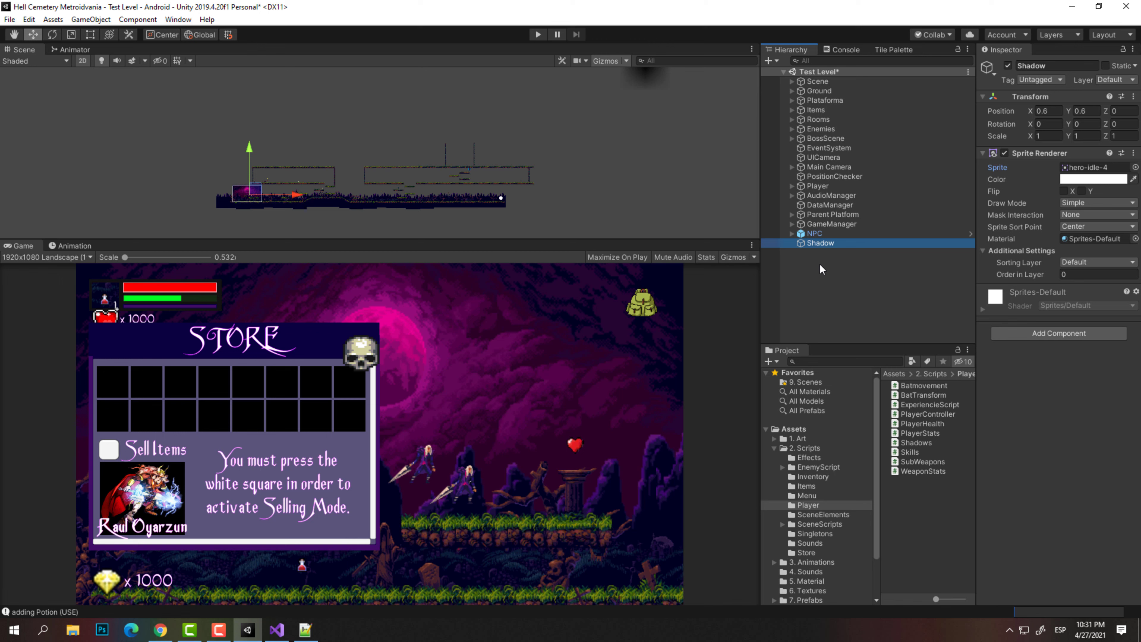
Open the Animation window from the Window menu with Shadow selected
click(71, 246)
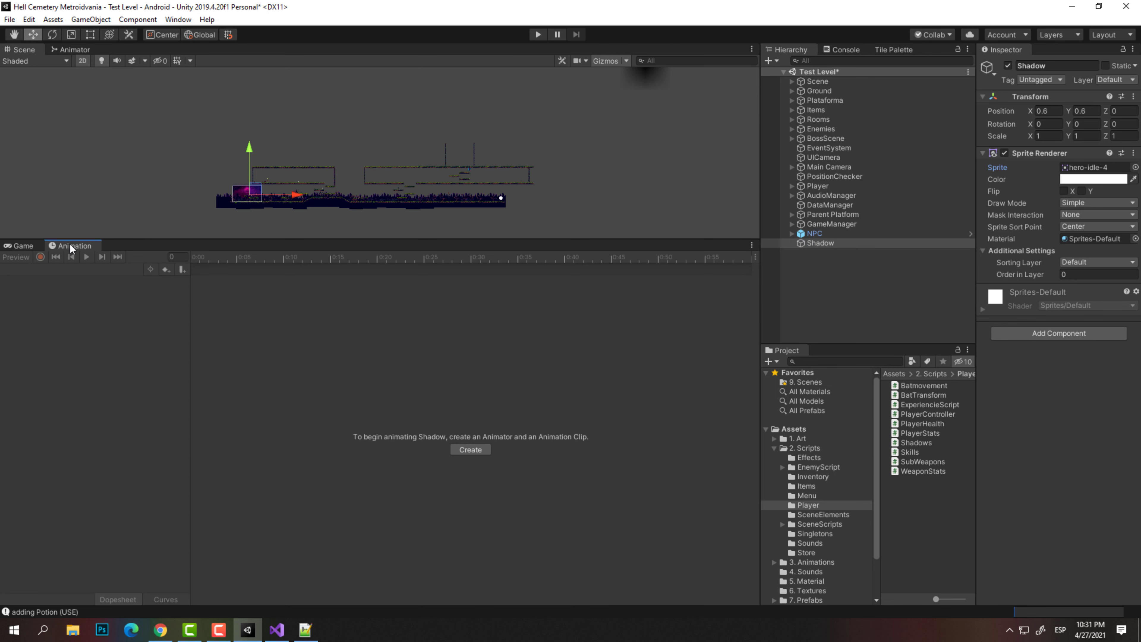
click(825, 243)
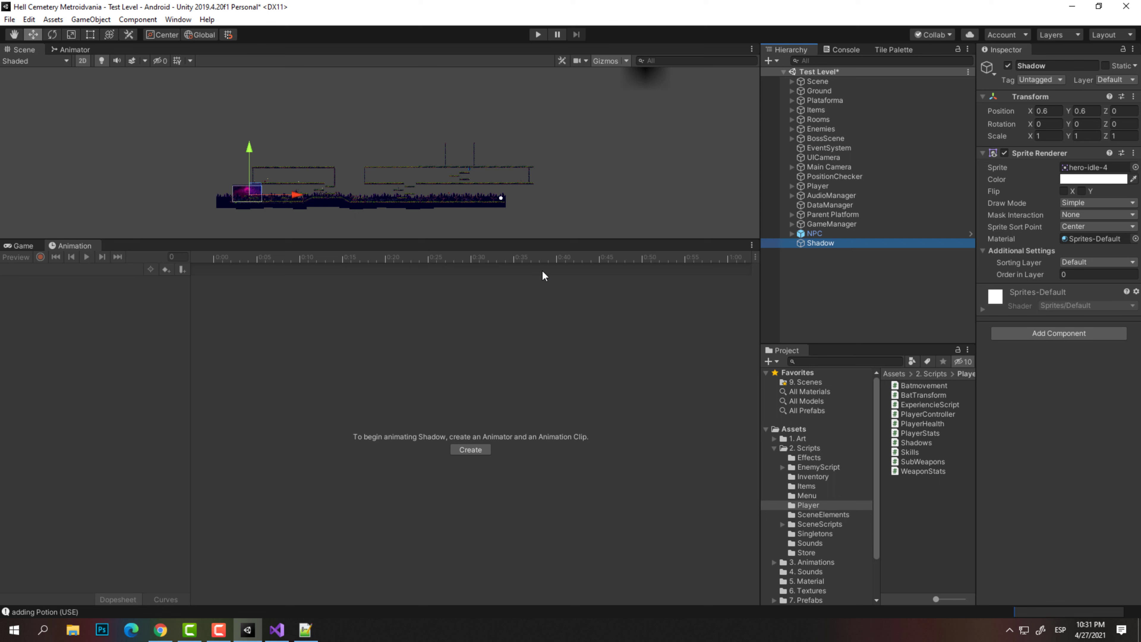
click(85, 247)
click(139, 20)
mouse_move(170, 20)
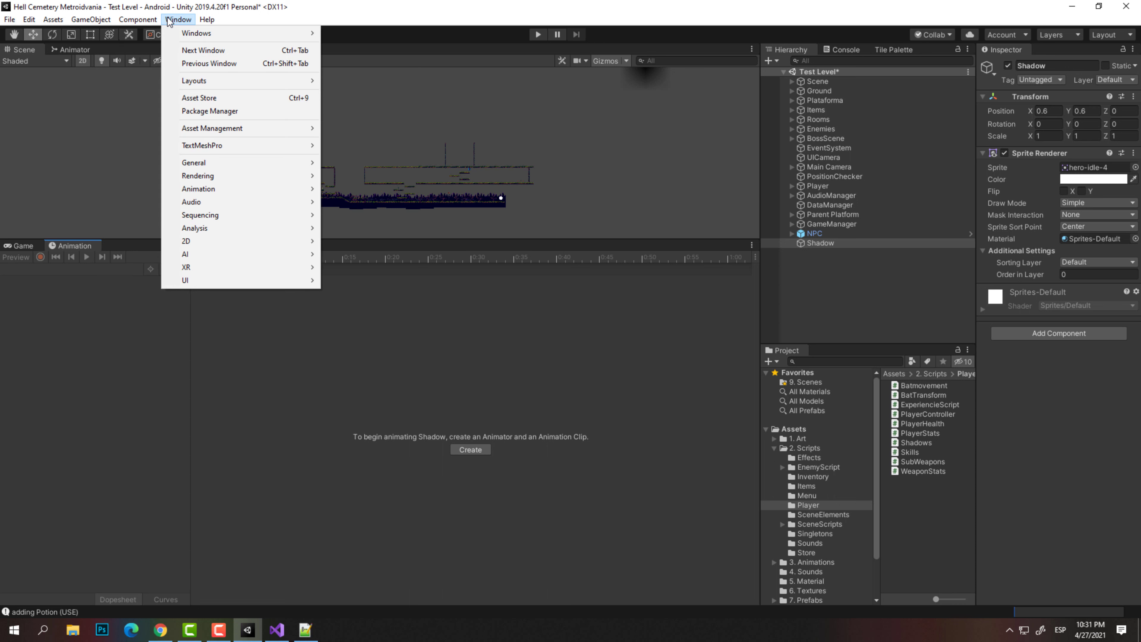
mouse_move(213, 258)
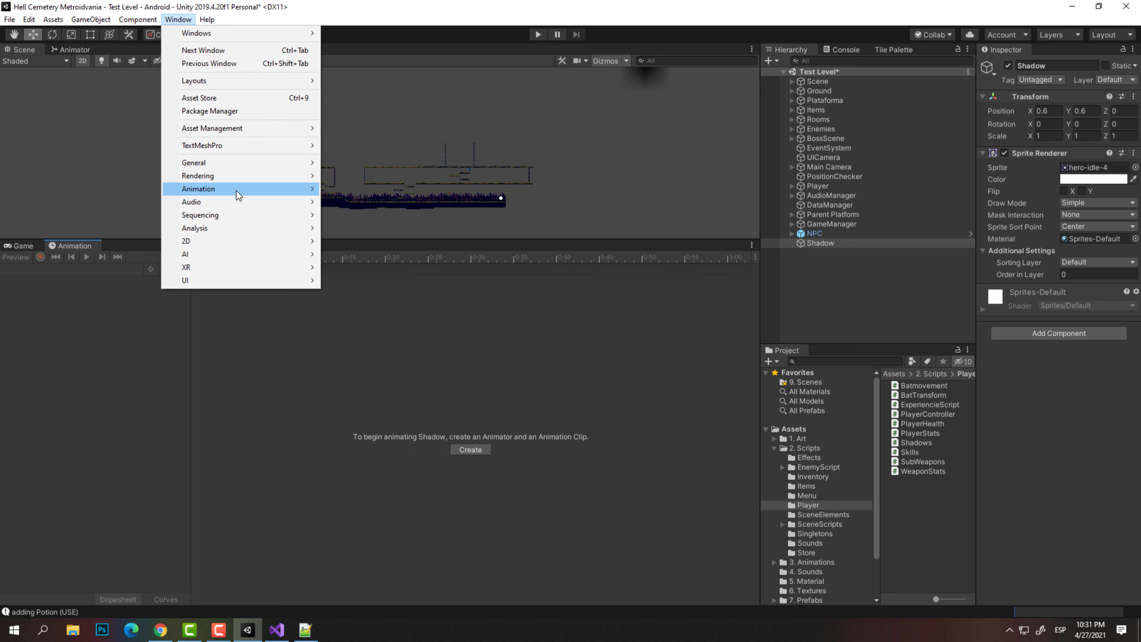
mouse_move(270, 191)
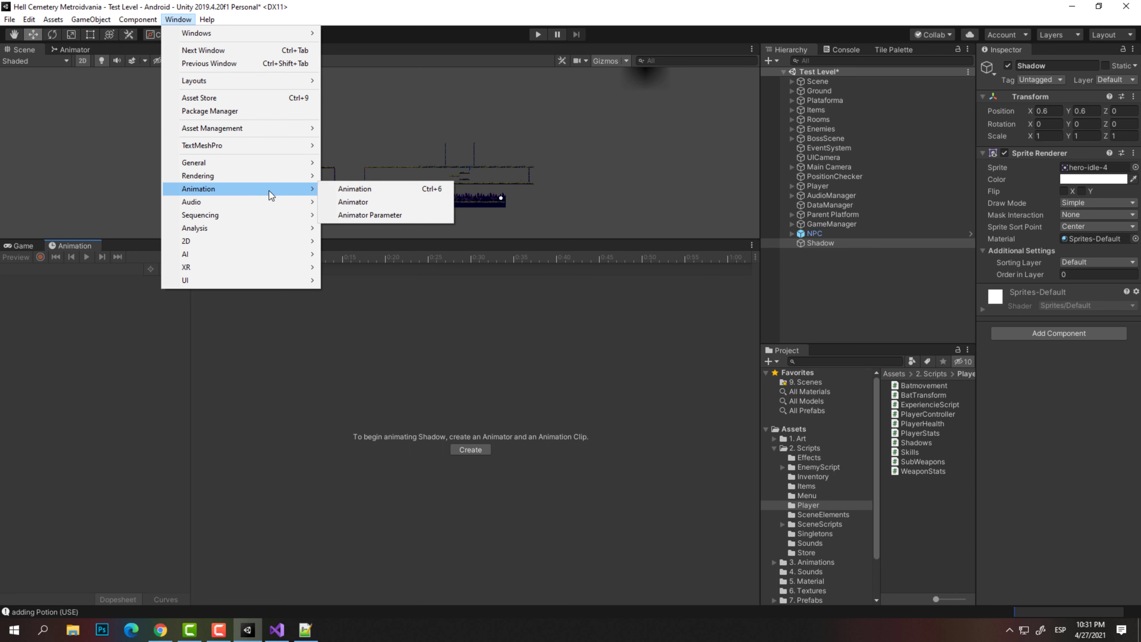
click(378, 193)
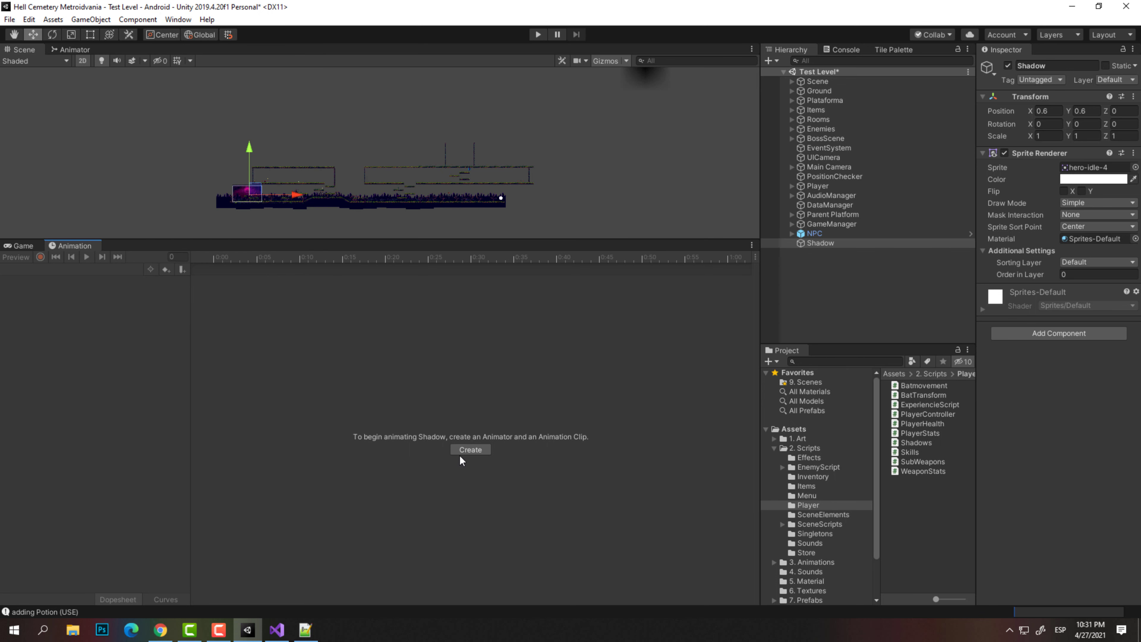
Start a new clip for Shadow and create a Shadow folder inside 3. Animations
click(469, 450)
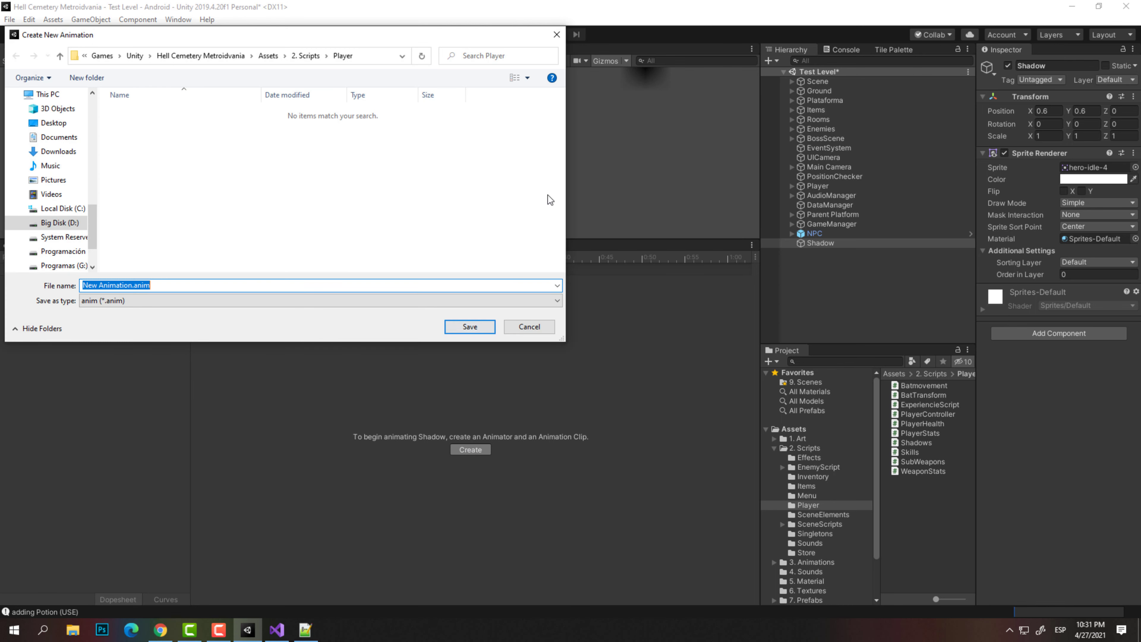
click(272, 56)
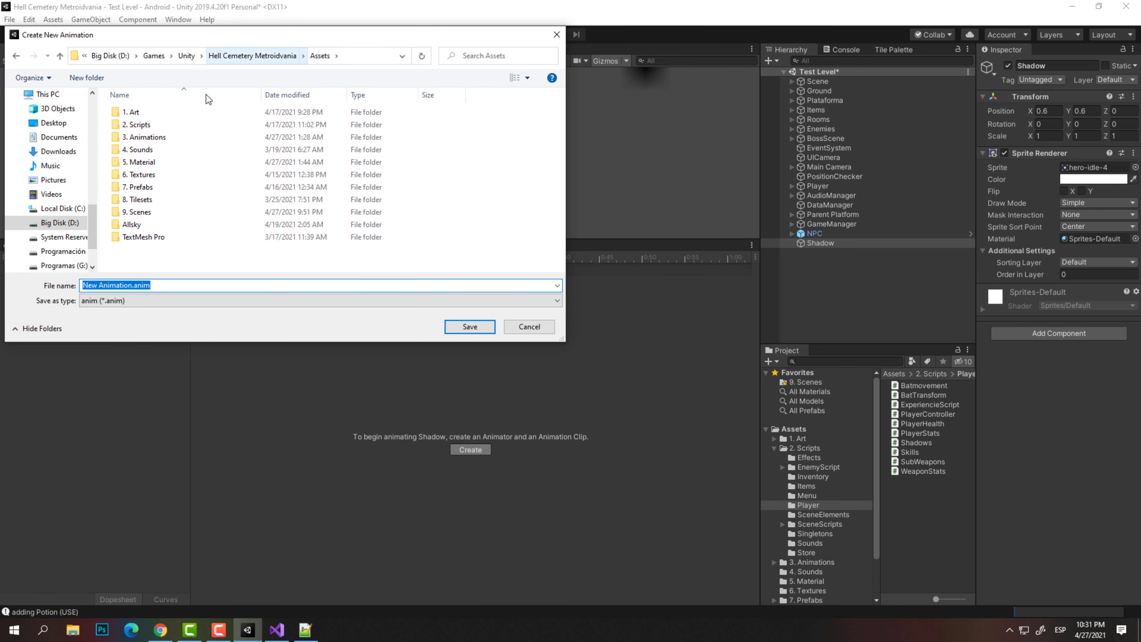
double_click(164, 136)
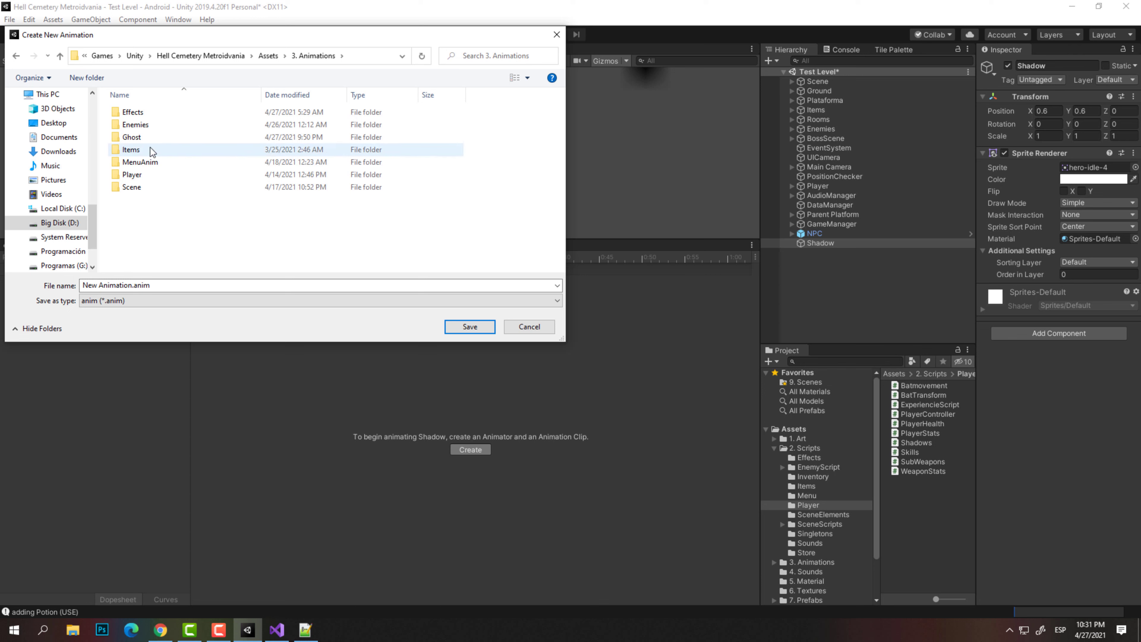
double_click(144, 173)
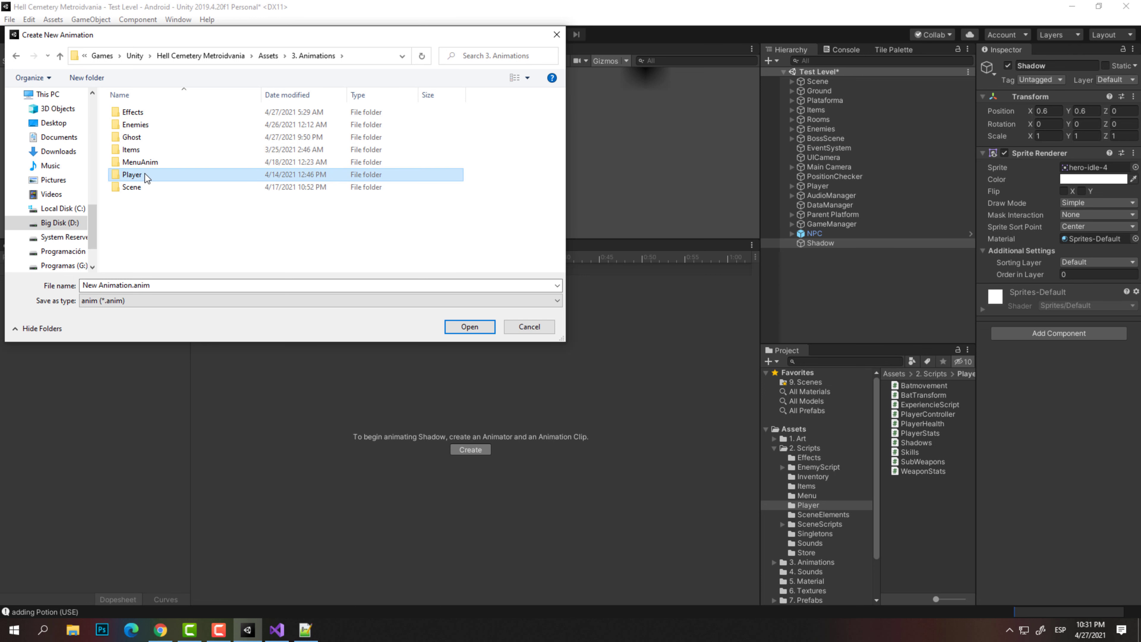
click(313, 55)
right_click(124, 218)
mouse_move(130, 355)
click(166, 356)
text(Shadow)
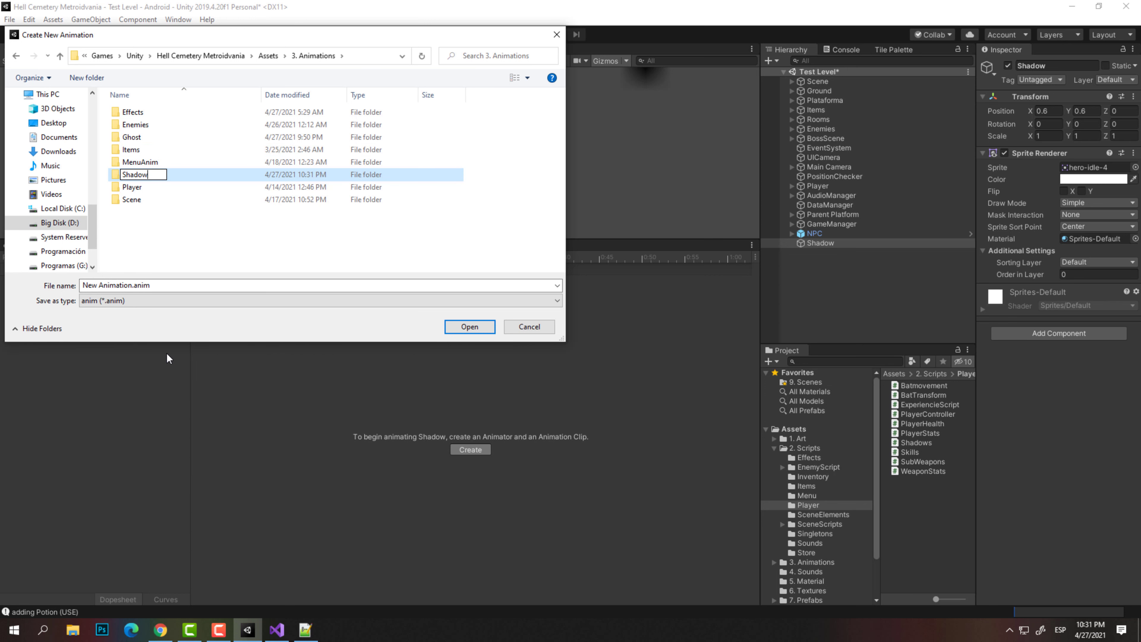
key(Return)
Save the animation clip as Shadow in the new Shadow folder
double_click(135, 200)
click(161, 285)
text(Shadow)
key(Return)
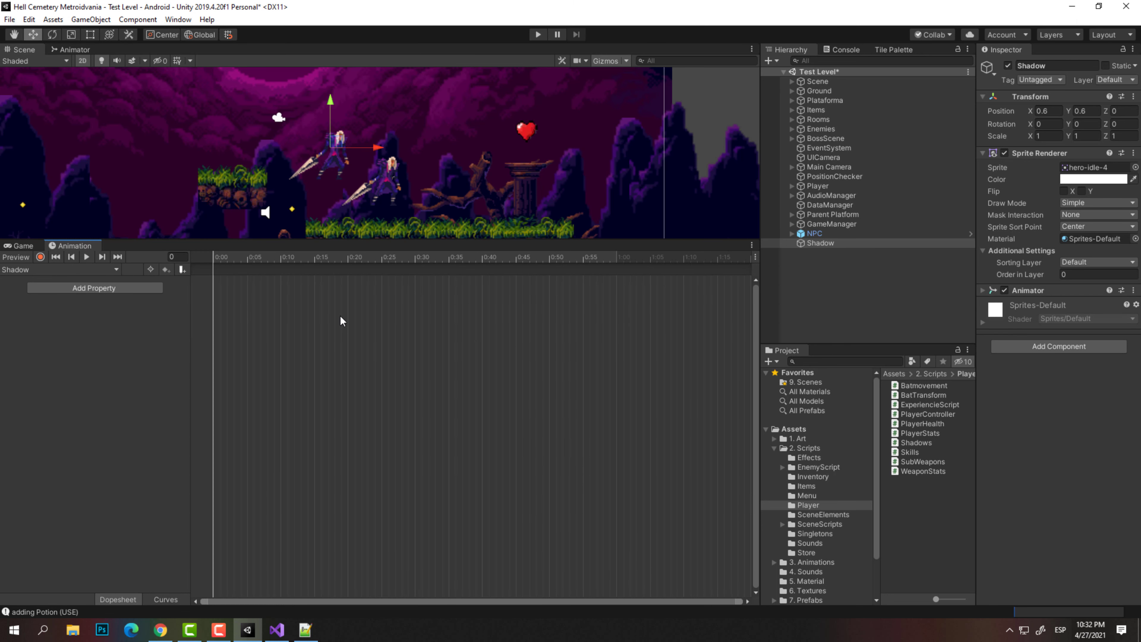
Turn on recording and key the sprite's Color alpha at 237 at the clip start
click(41, 257)
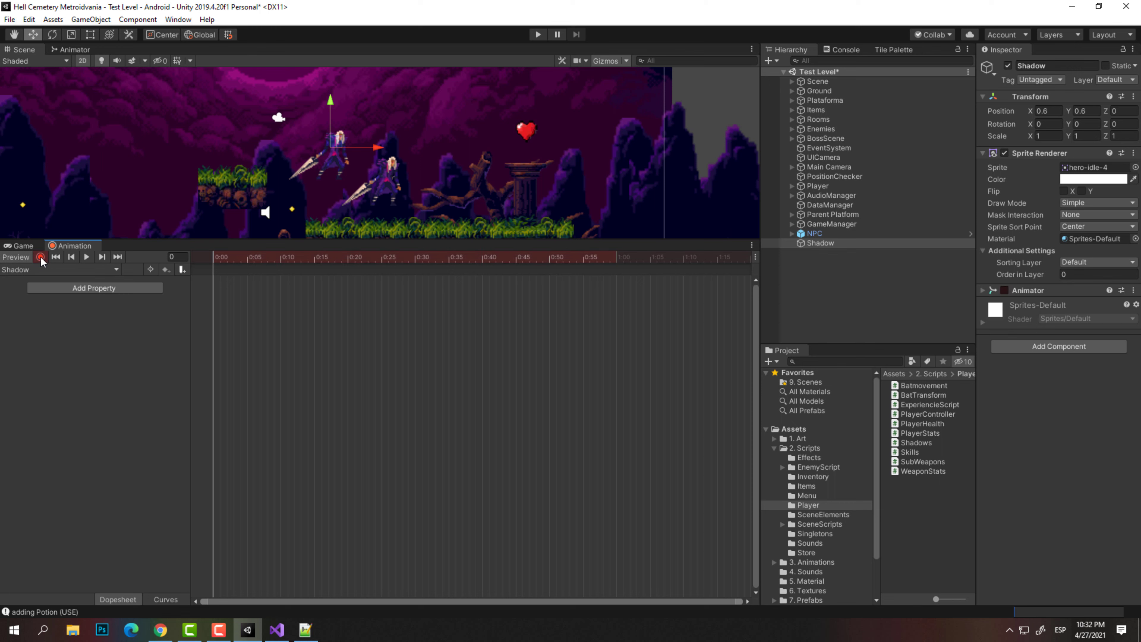
click(1073, 178)
drag(808, 444, 816, 444)
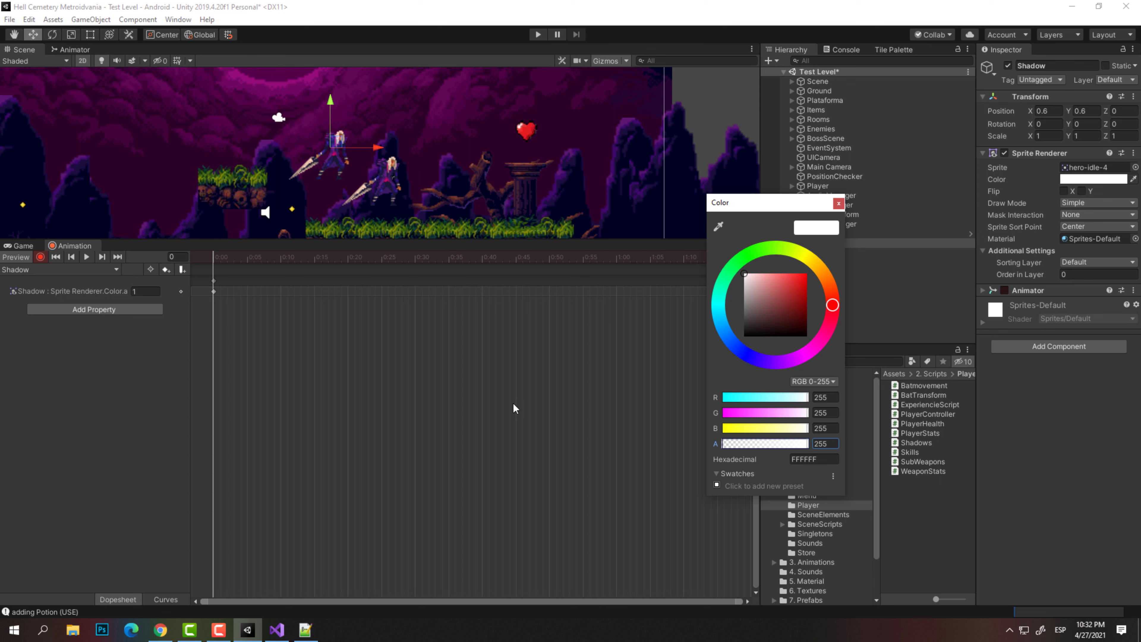
click(809, 442)
drag(809, 444, 800, 444)
click(317, 261)
At frame 16, lower the sprite's alpha to 118
drag(248, 265, 299, 273)
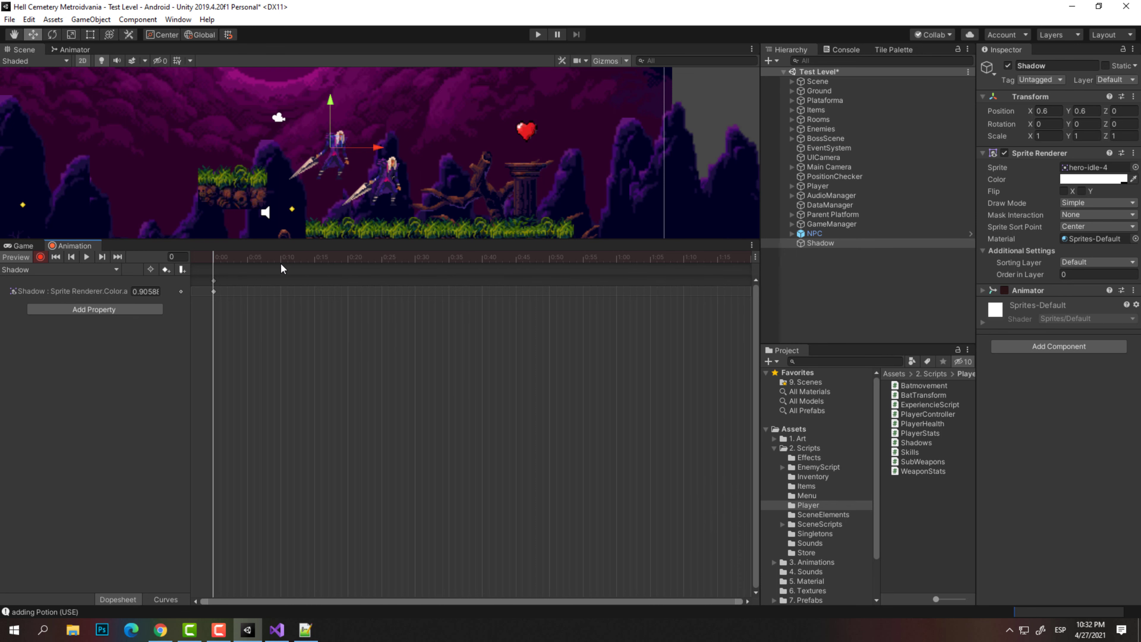
drag(225, 255, 321, 267)
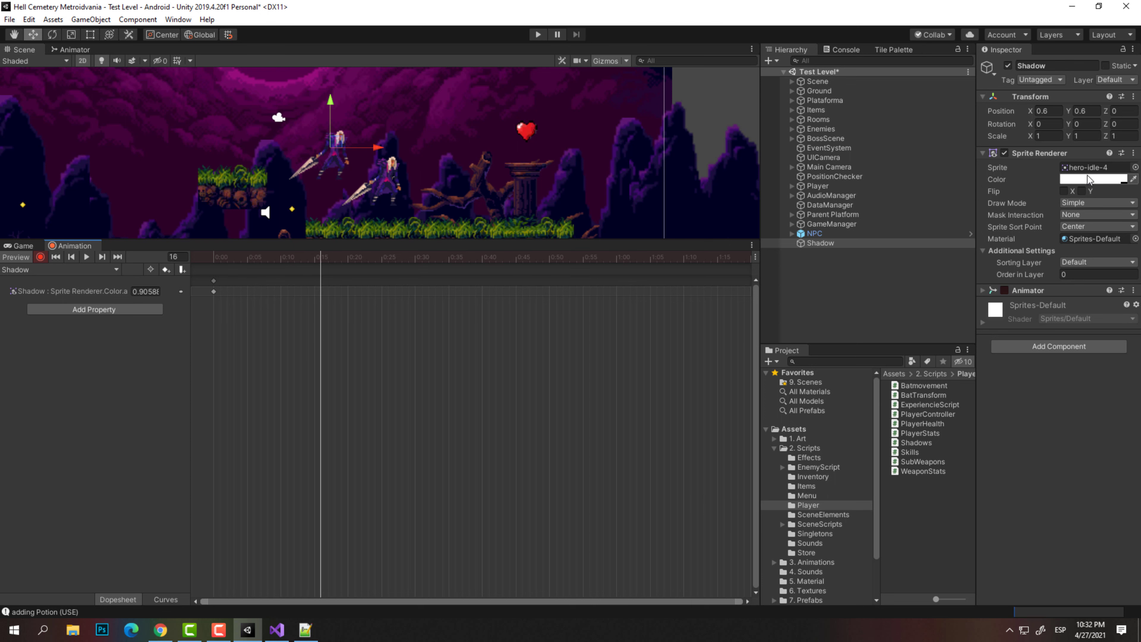
click(1082, 183)
drag(795, 445, 763, 446)
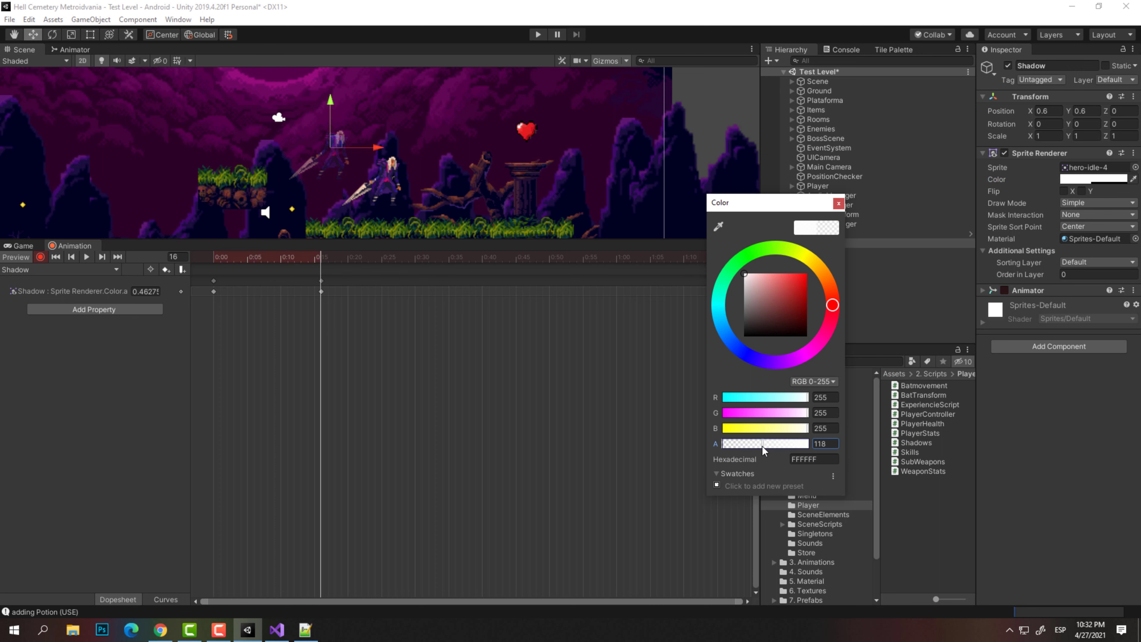
click(324, 265)
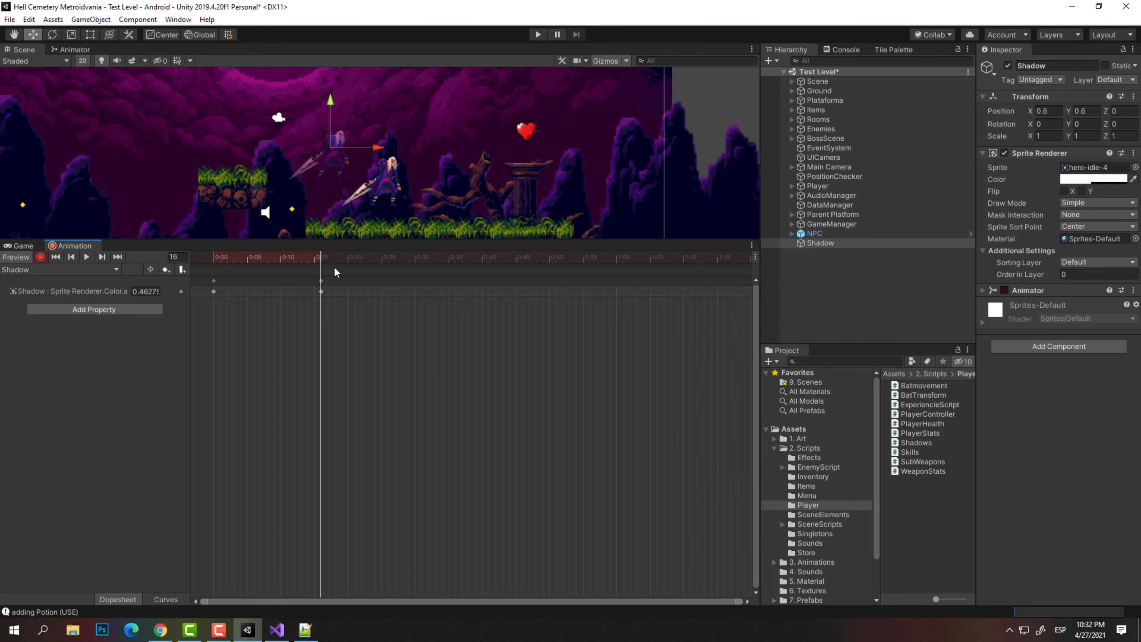
At frame 31, fade the alpha to 0 and play the clip to preview
drag(331, 256, 425, 264)
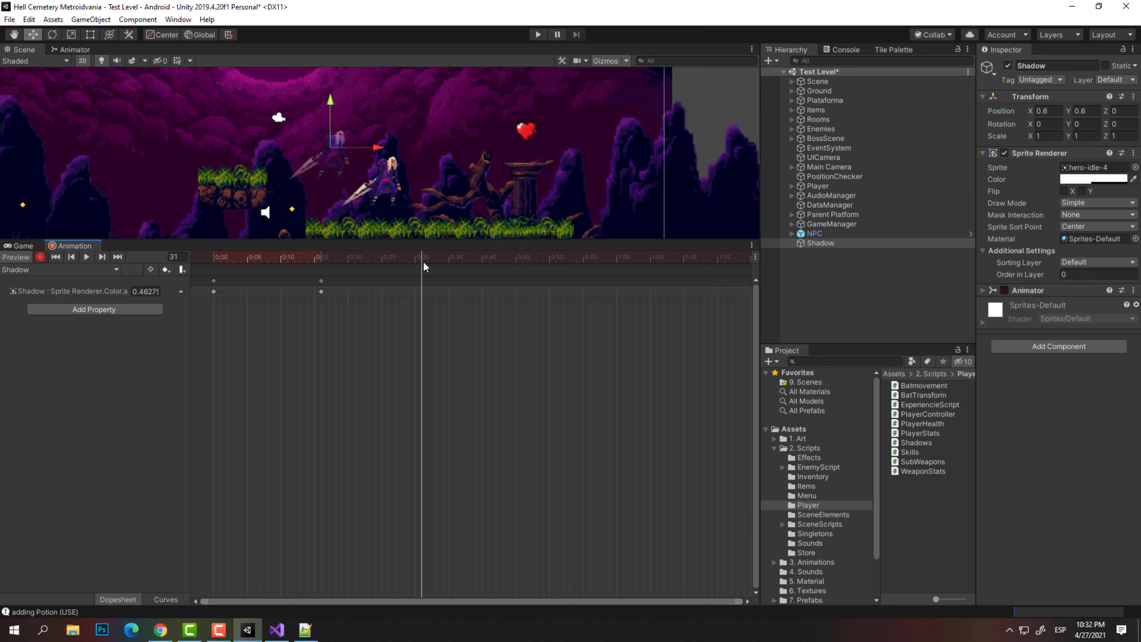
click(1090, 178)
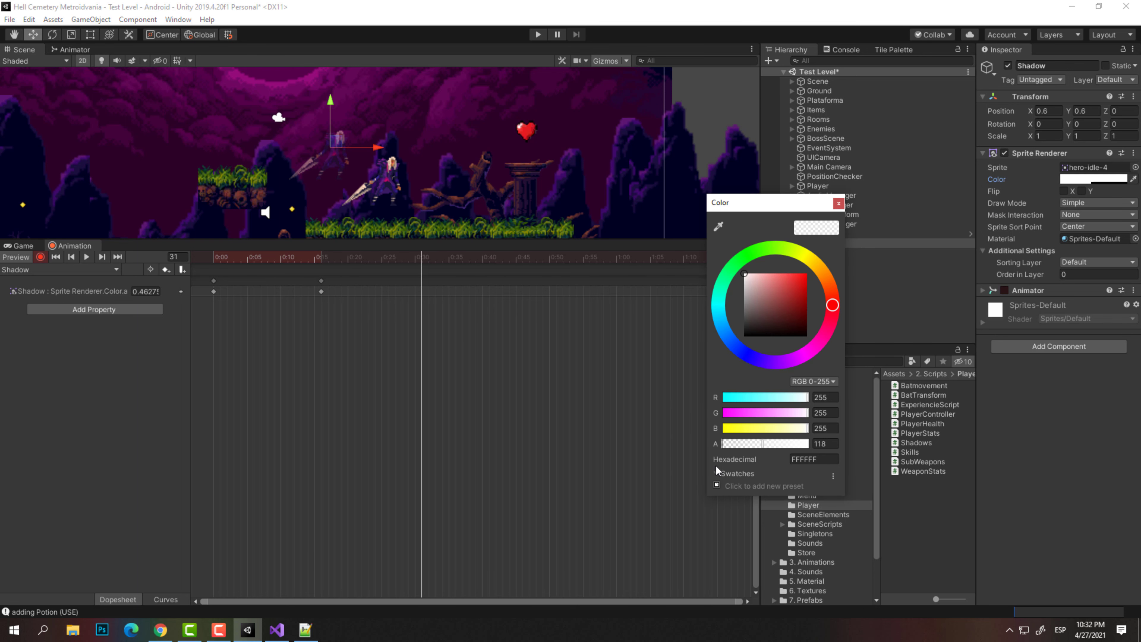
drag(763, 445, 718, 447)
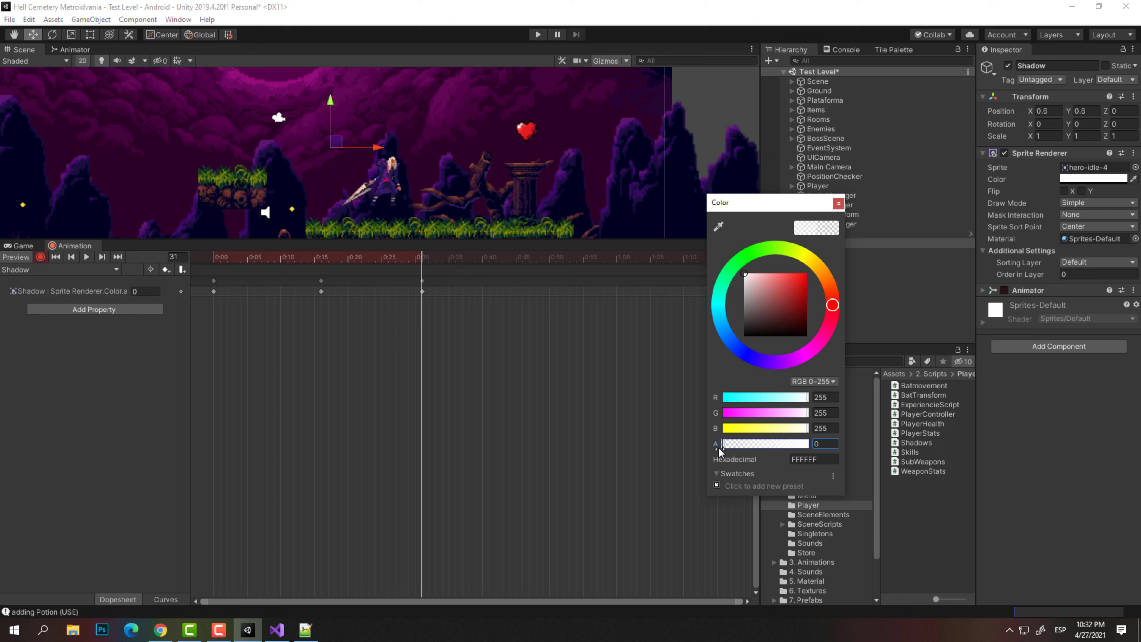
click(696, 446)
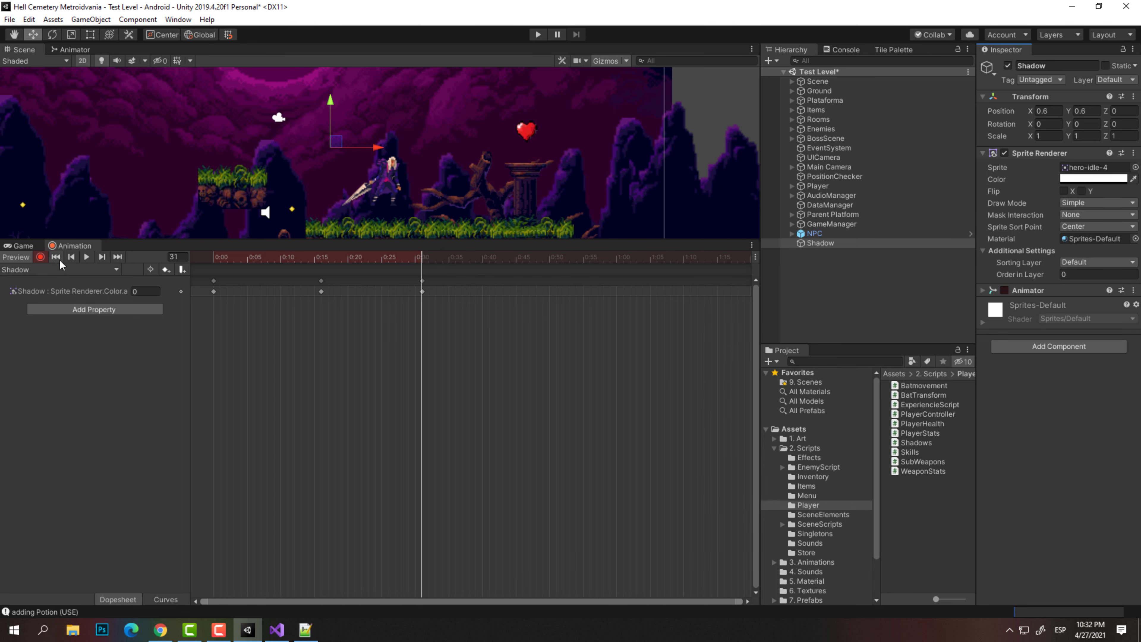
click(86, 259)
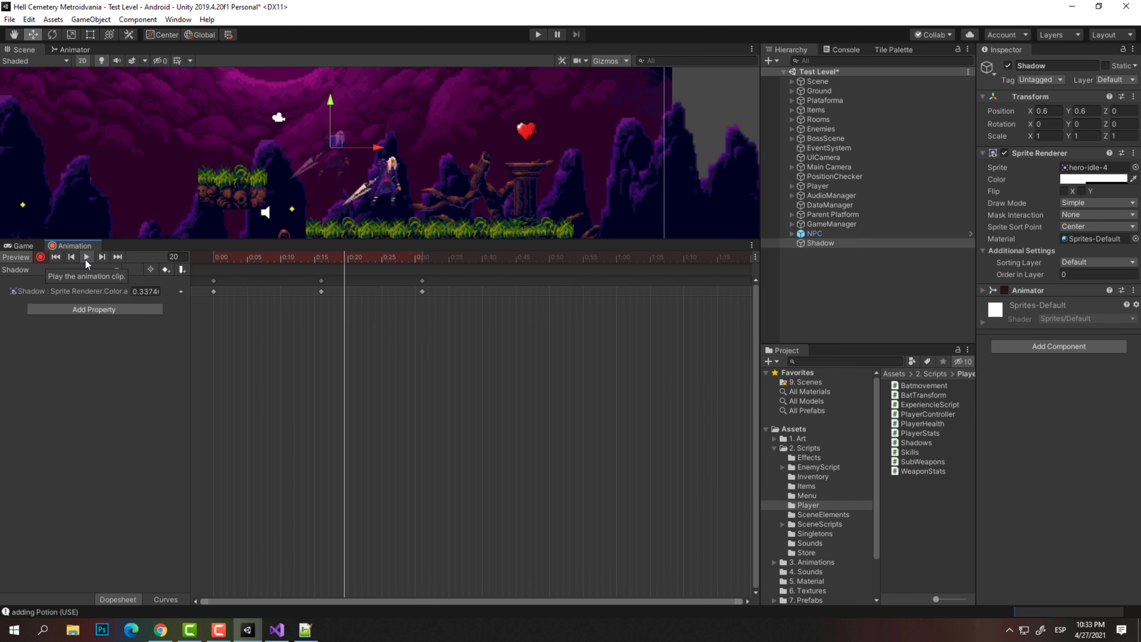
Stop preview and recording, then uncheck Loop Time on the Shadow clip
click(86, 260)
click(41, 259)
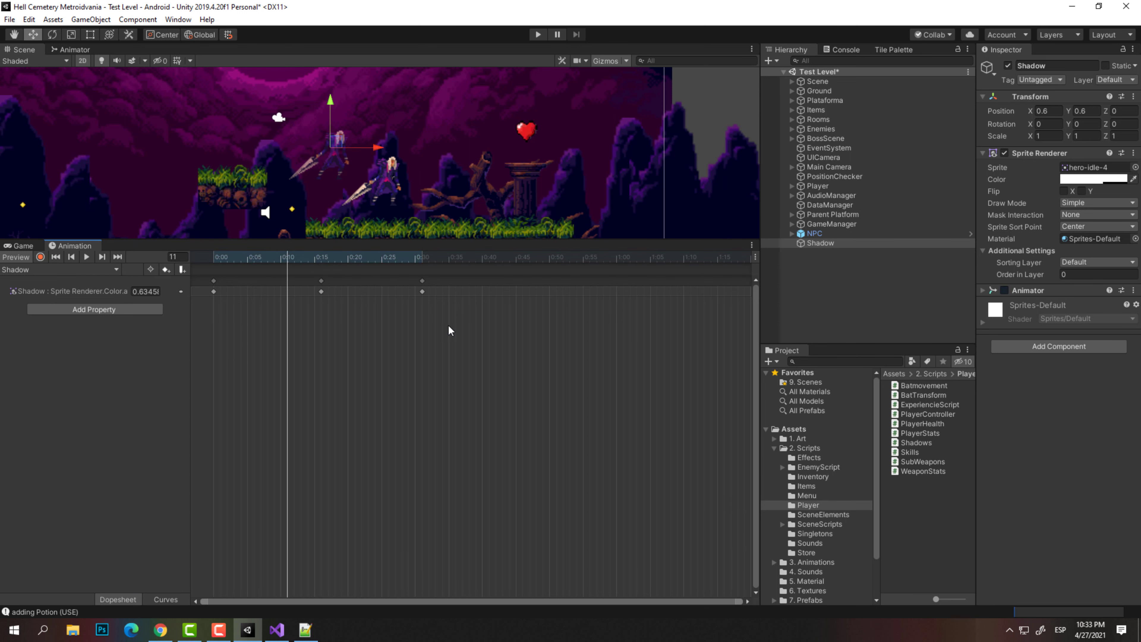
click(854, 243)
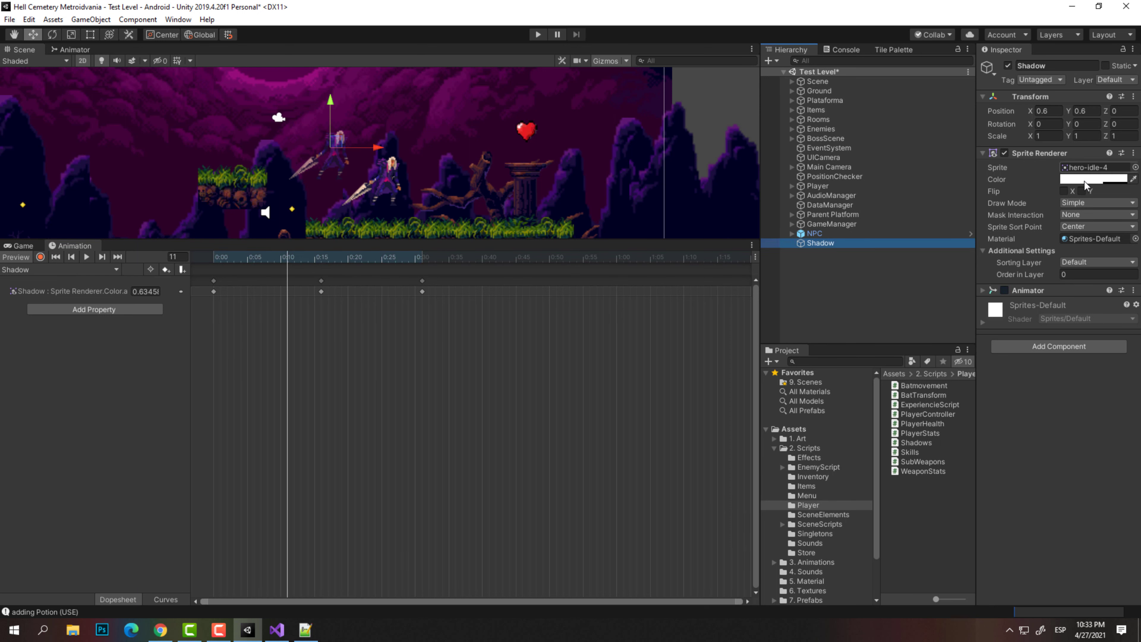
click(993, 292)
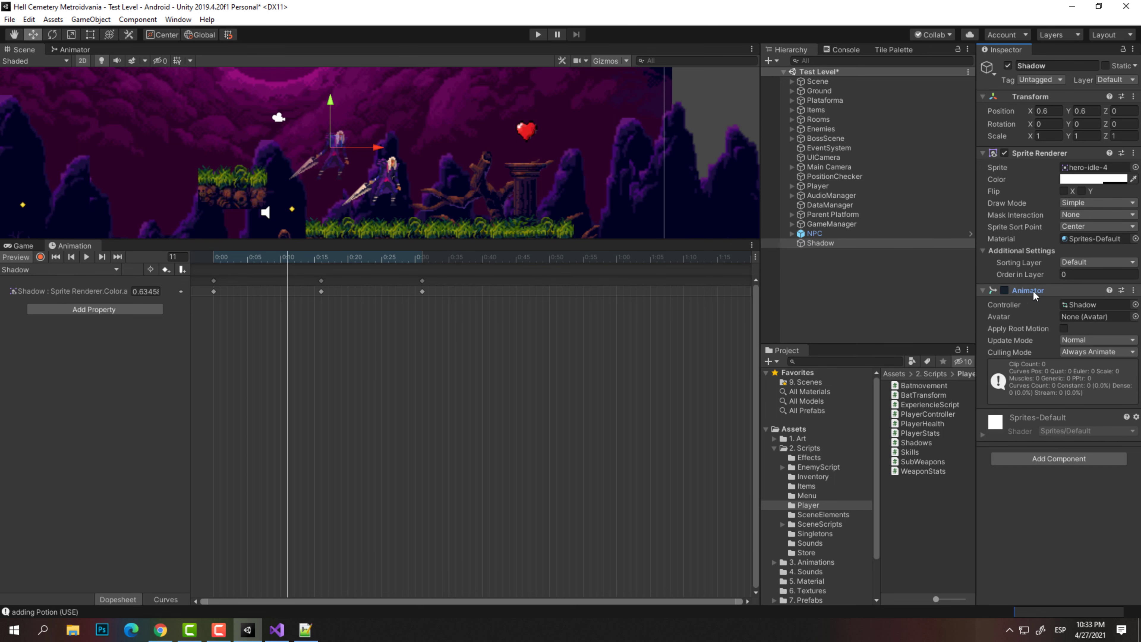
click(1080, 304)
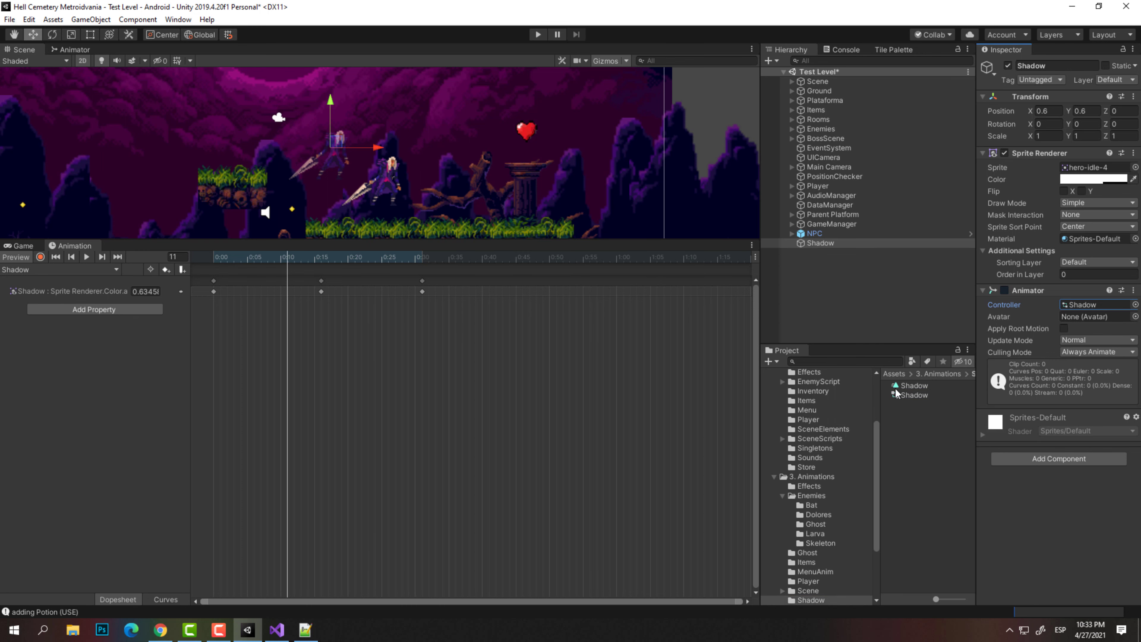
click(914, 387)
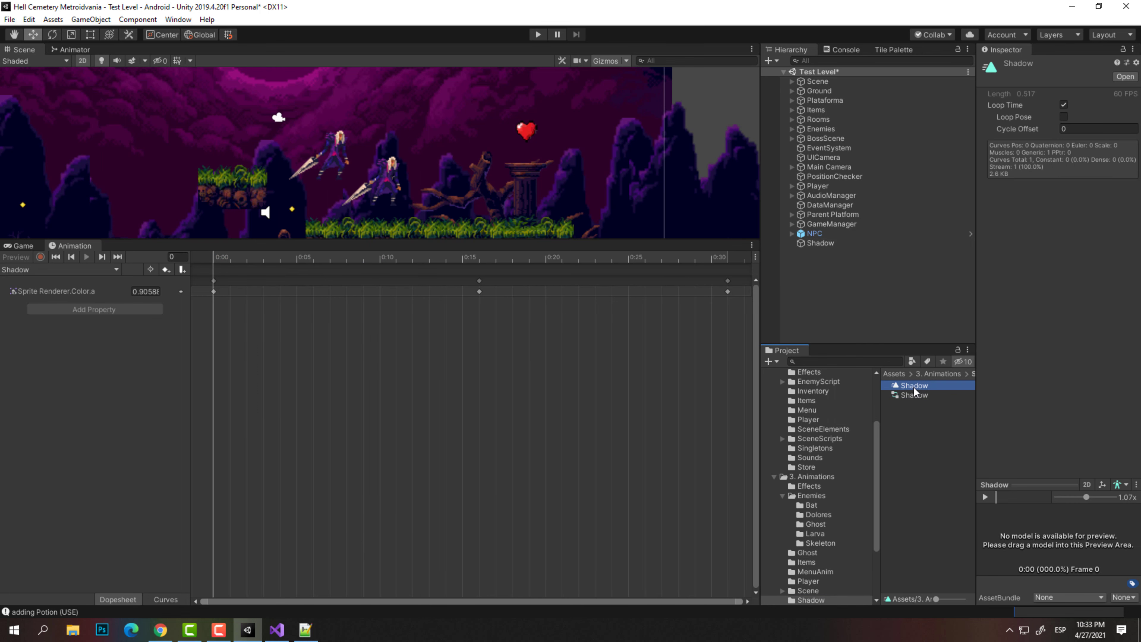
click(1063, 104)
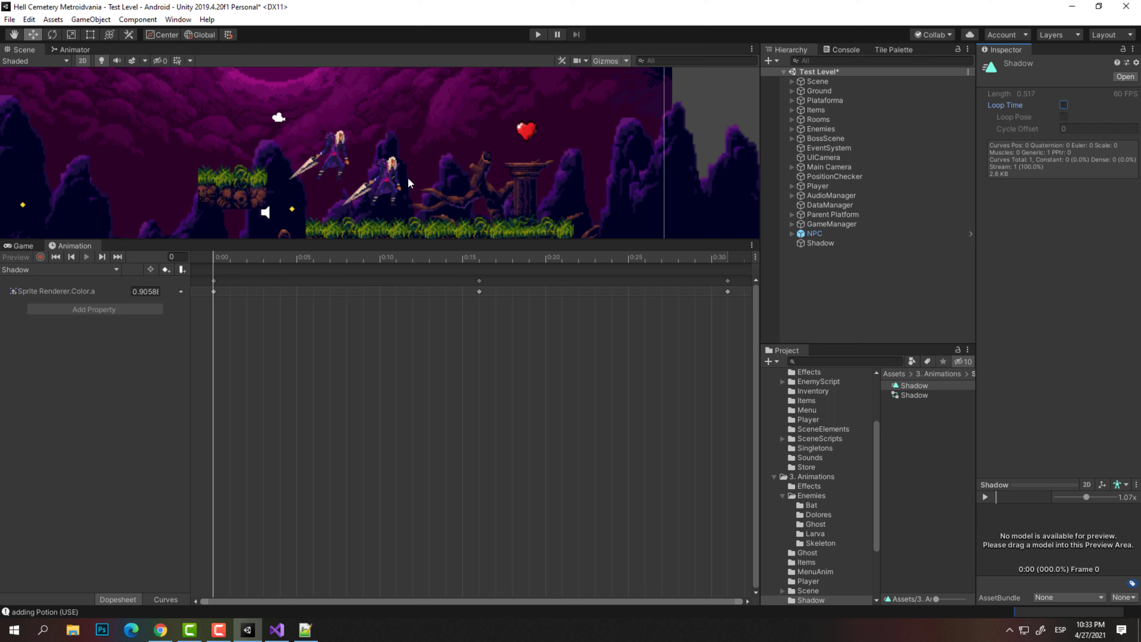
click(359, 267)
drag(352, 245, 367, 288)
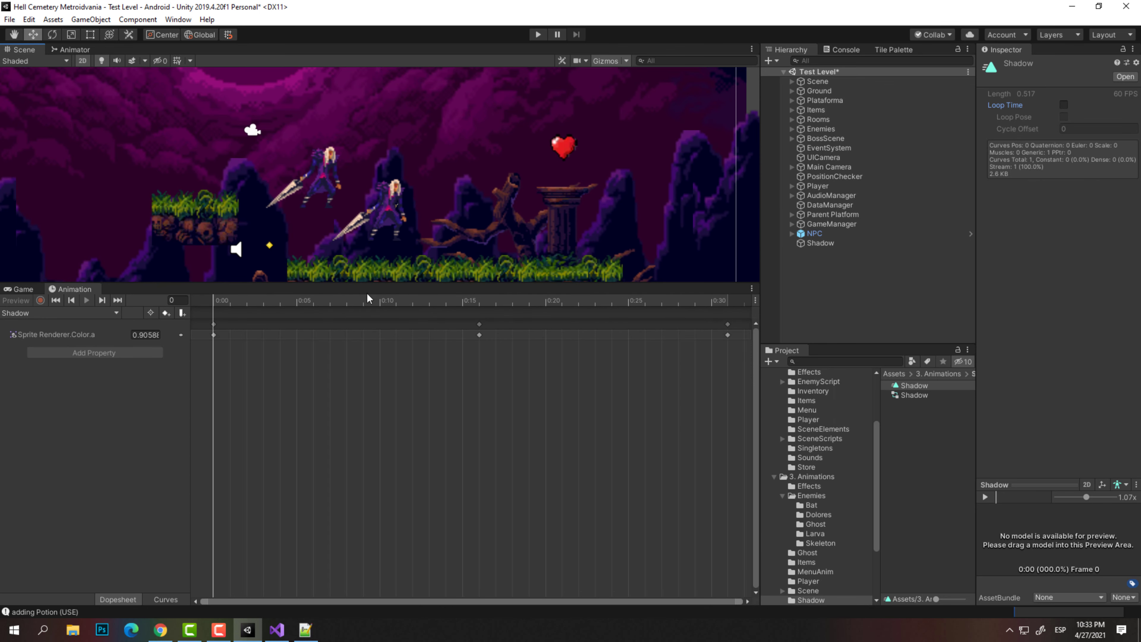
click(817, 244)
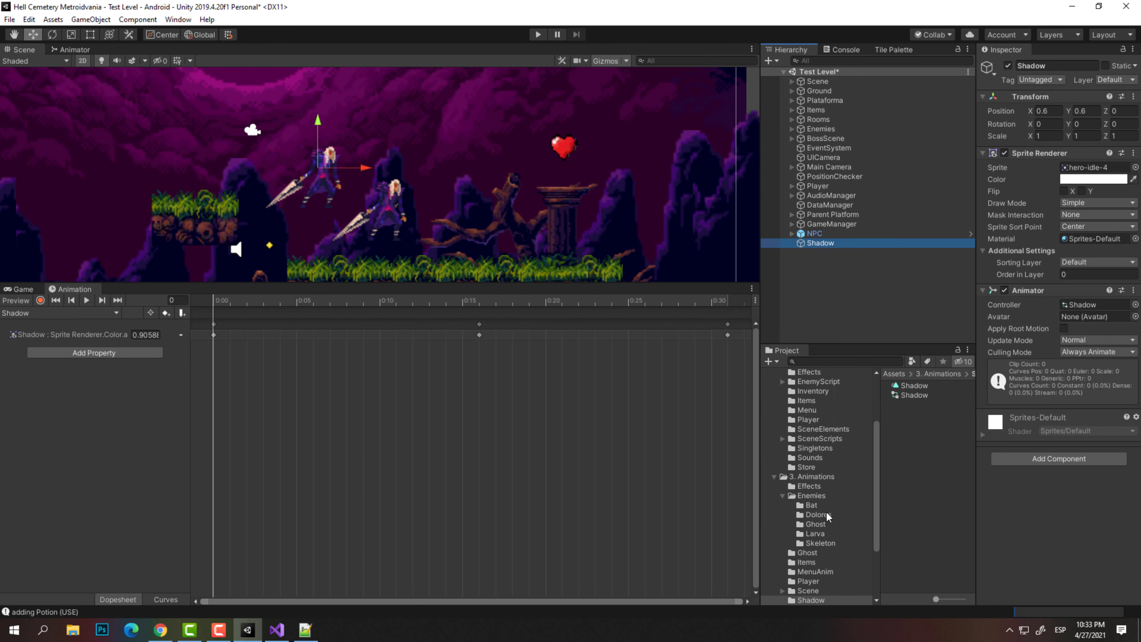
Move the Shadow sprite to about 0.314, 0.481 in the Scene view
scroll(823, 508, up, 3)
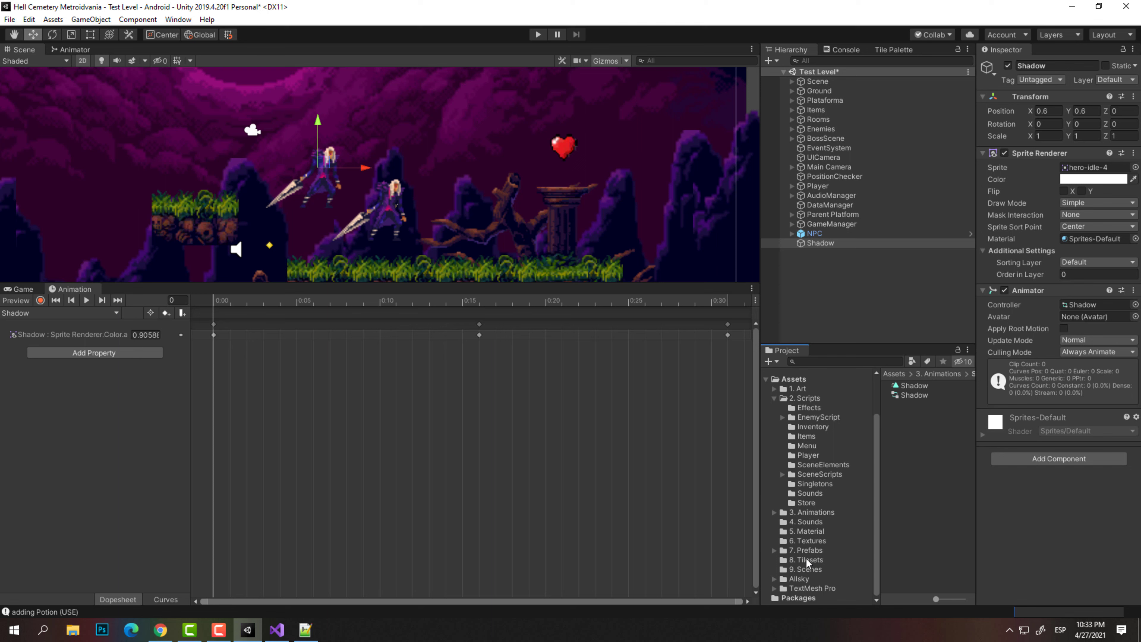
click(806, 551)
drag(340, 151, 301, 167)
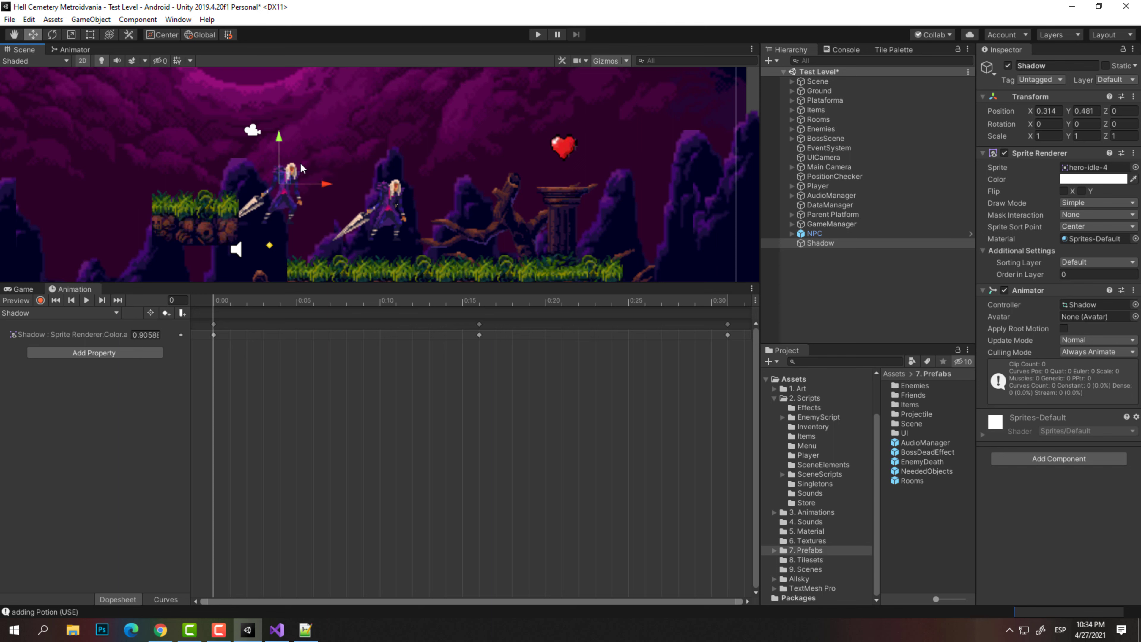
Put Shadow on the Player layer and Player sorting layer with order in layer -1
click(1107, 82)
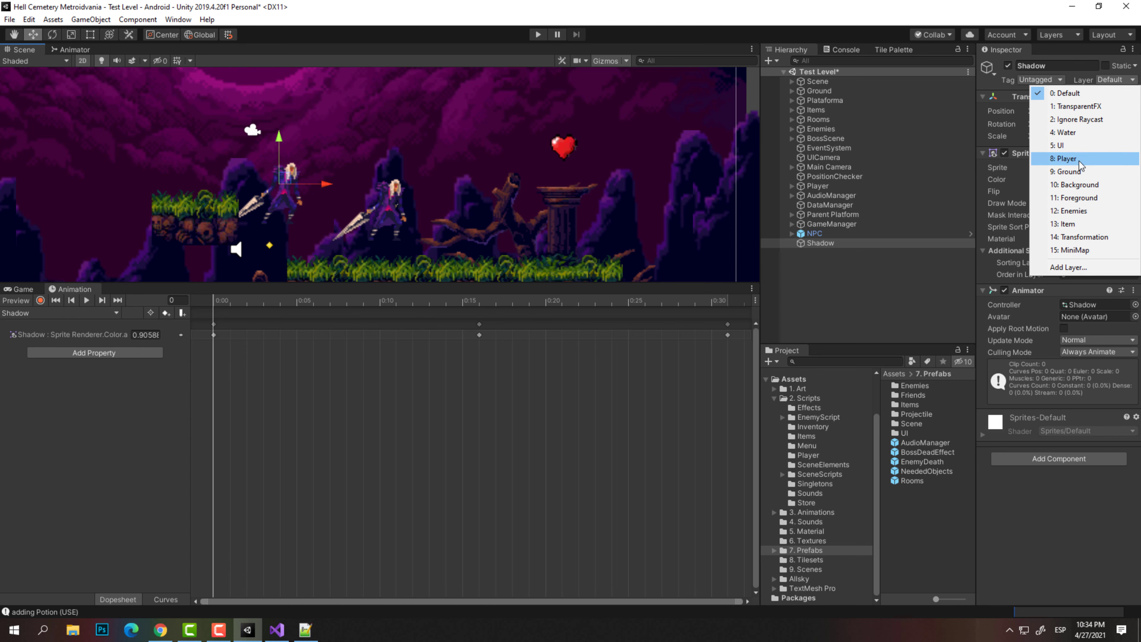
click(1065, 158)
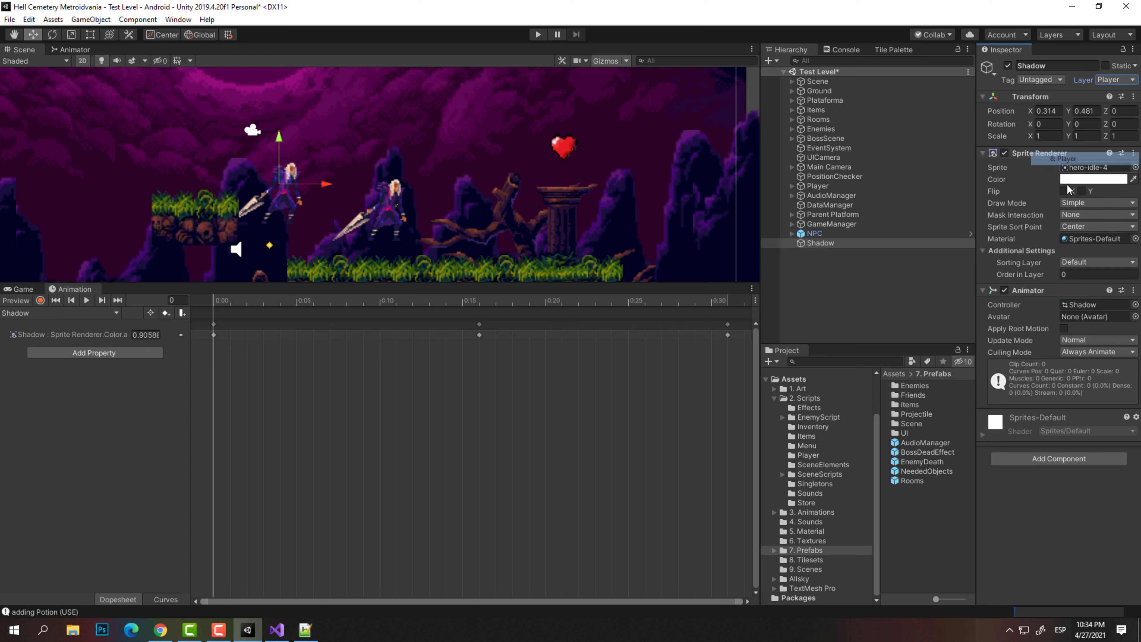
click(1070, 264)
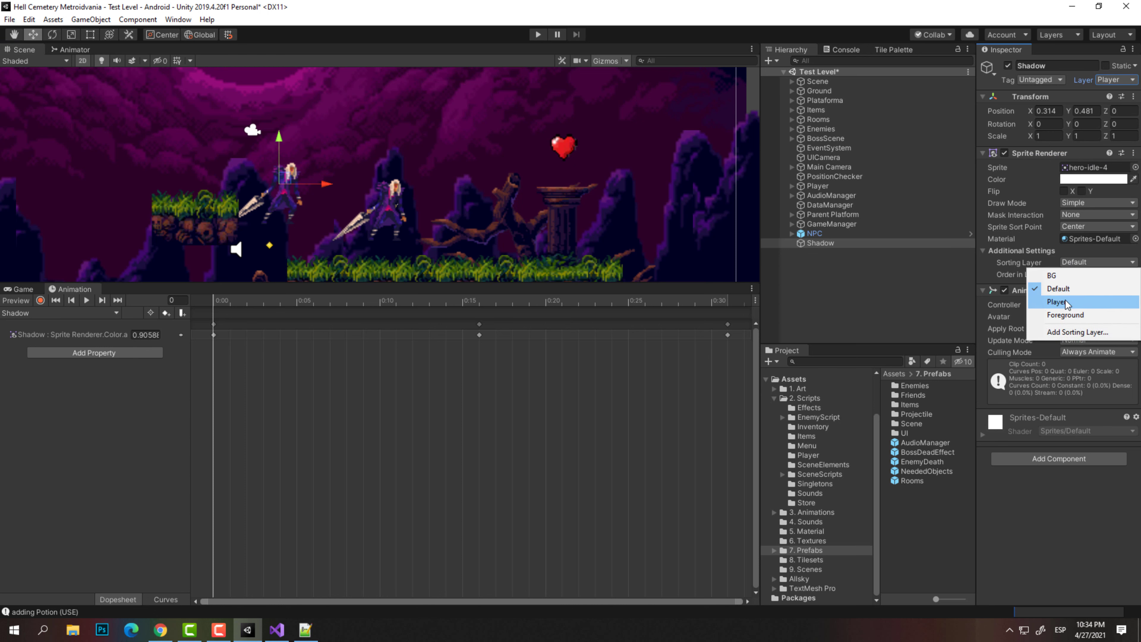
click(1058, 301)
click(1070, 274)
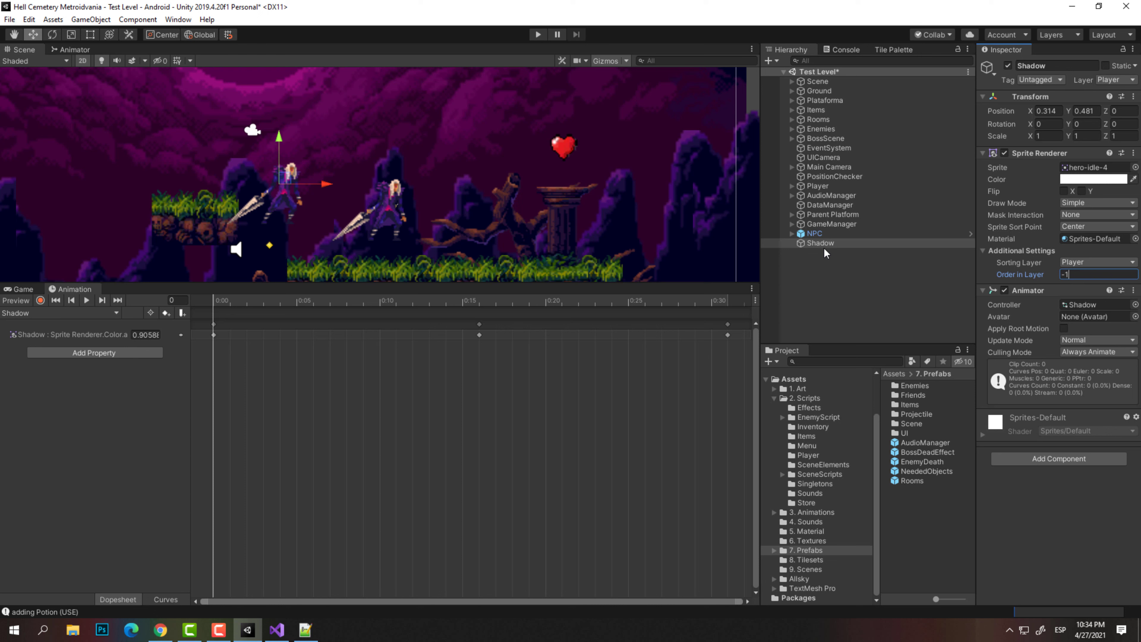
double_click(913, 396)
Save Shadow as a prefab in Prefabs/Friends, select Player, and review the public shadow declaration in Shadows.cs
drag(811, 245, 918, 460)
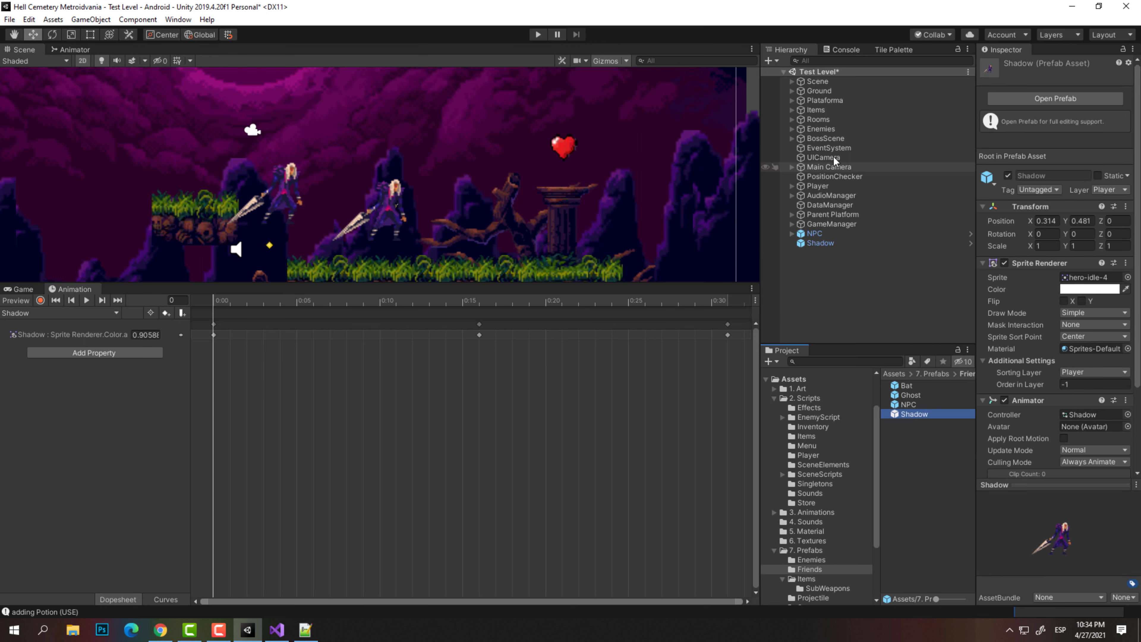
click(813, 187)
click(277, 629)
click(335, 215)
click(318, 197)
drag(318, 197, 137, 197)
Add the Shadows script component to Player and assign the Shadow prefab to its Shadow field
click(1075, 9)
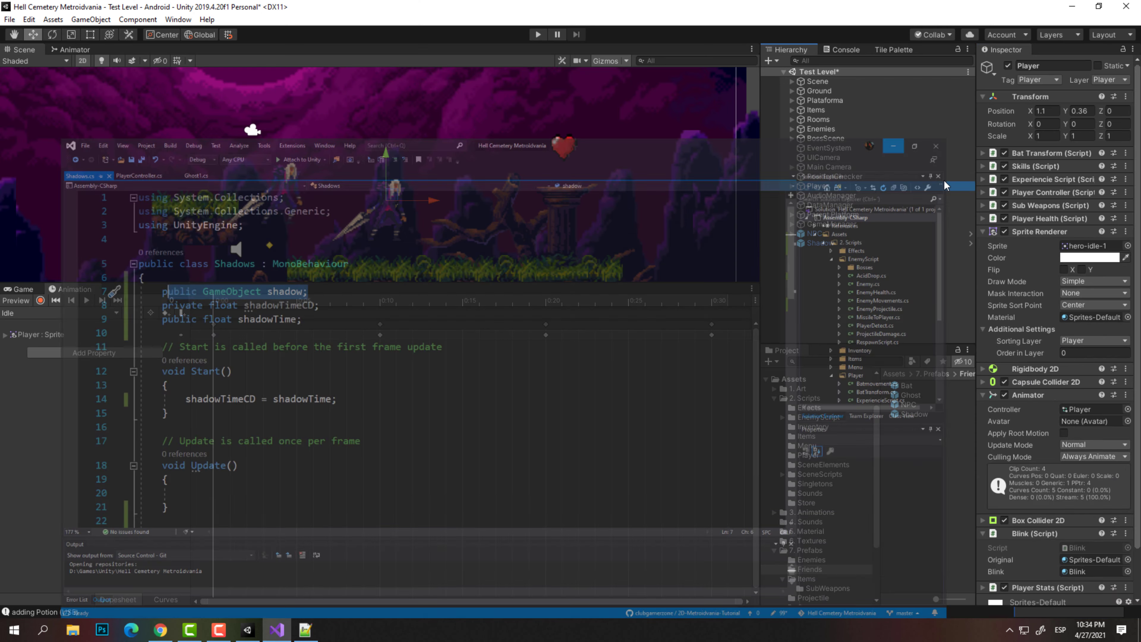
click(1046, 521)
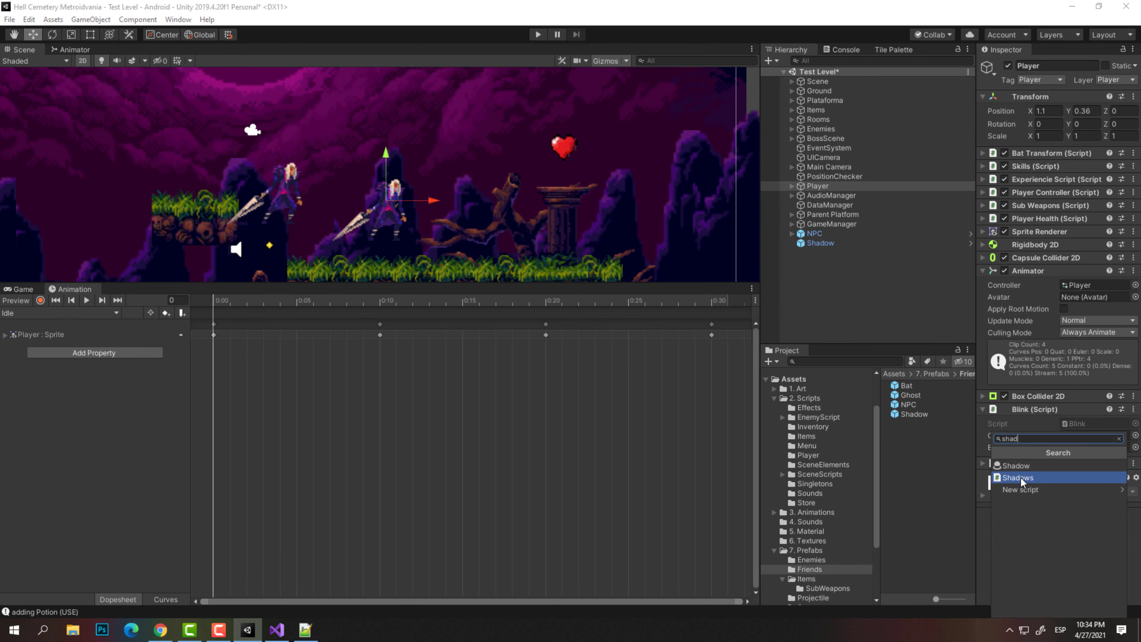
click(1021, 477)
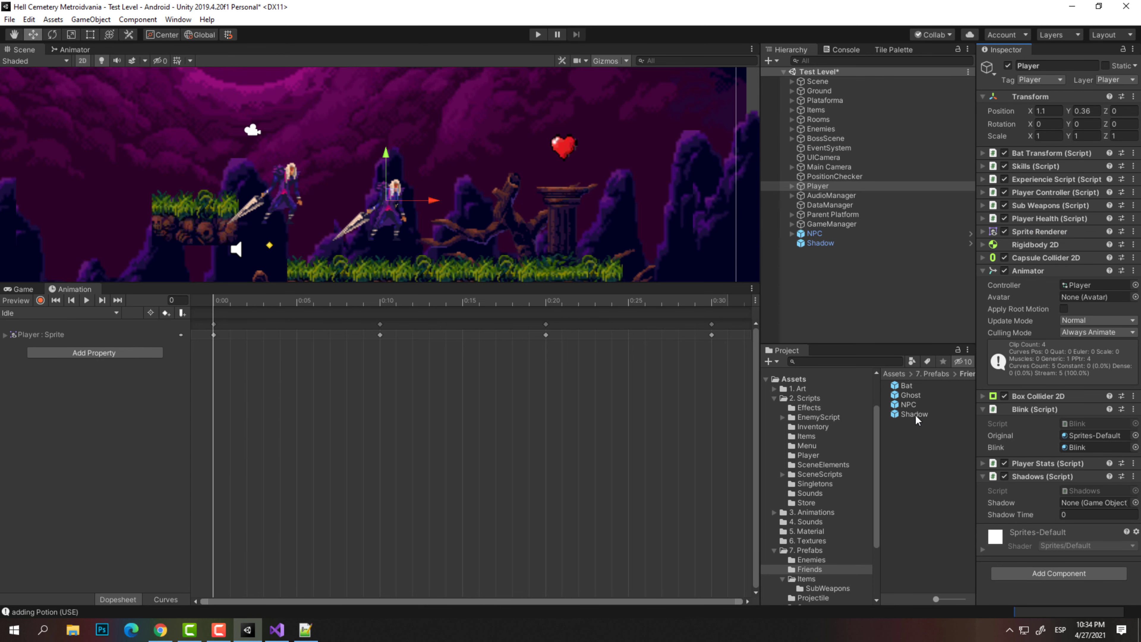
drag(912, 414, 1069, 506)
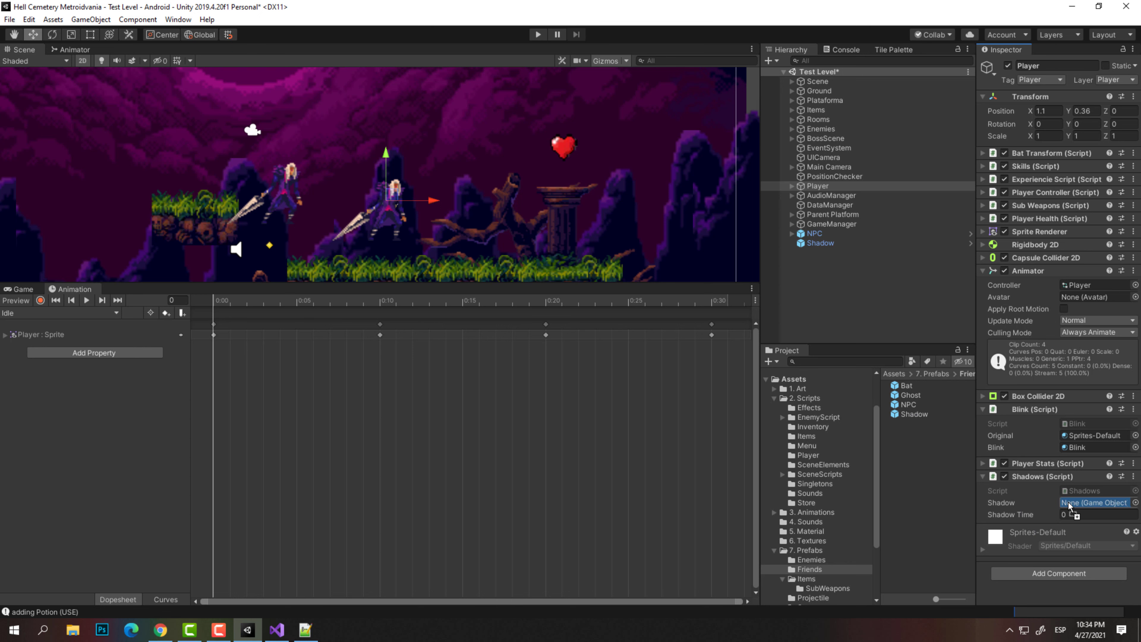
drag(1071, 507, 1072, 504)
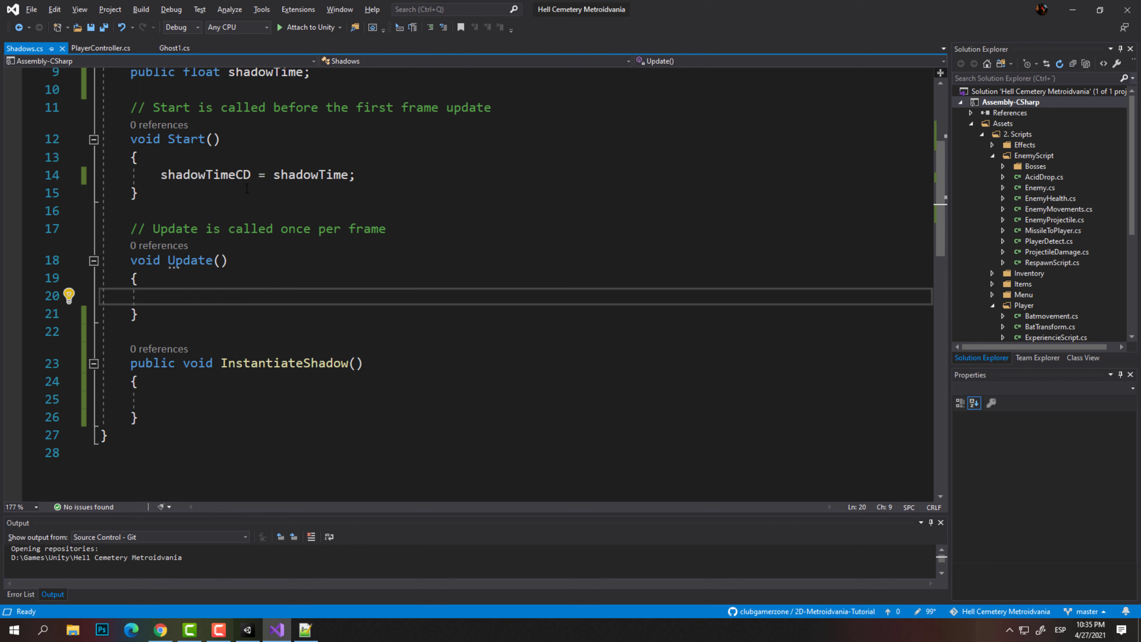
Check the shadowTimeCD assignment in Start, then place the cursor inside the empty Update method
click(246, 176)
drag(247, 175, 159, 176)
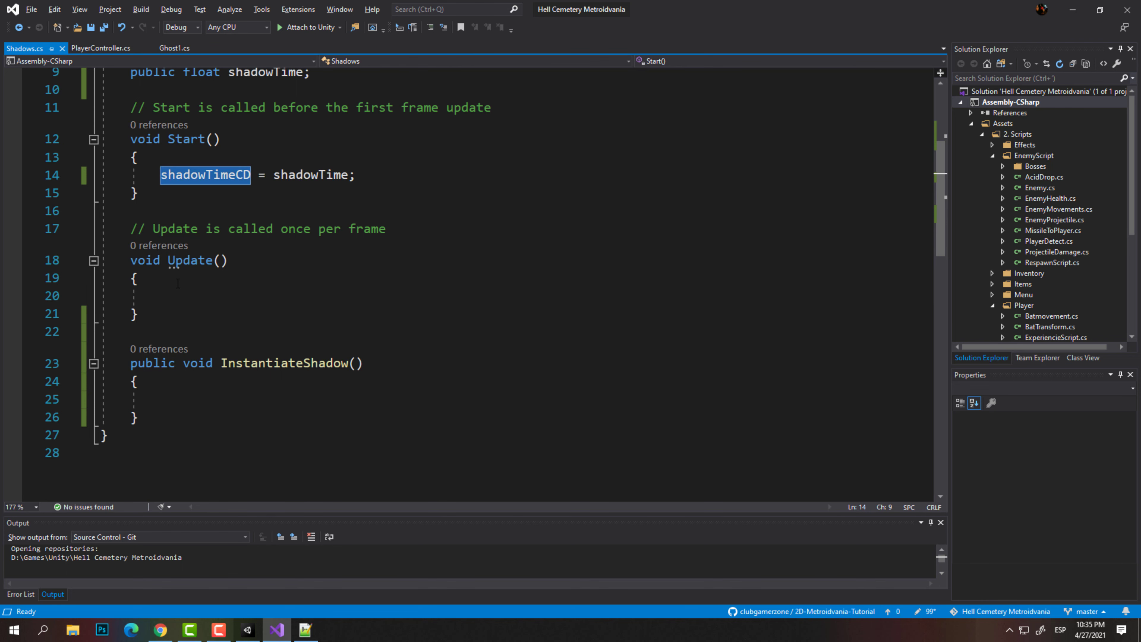
click(170, 298)
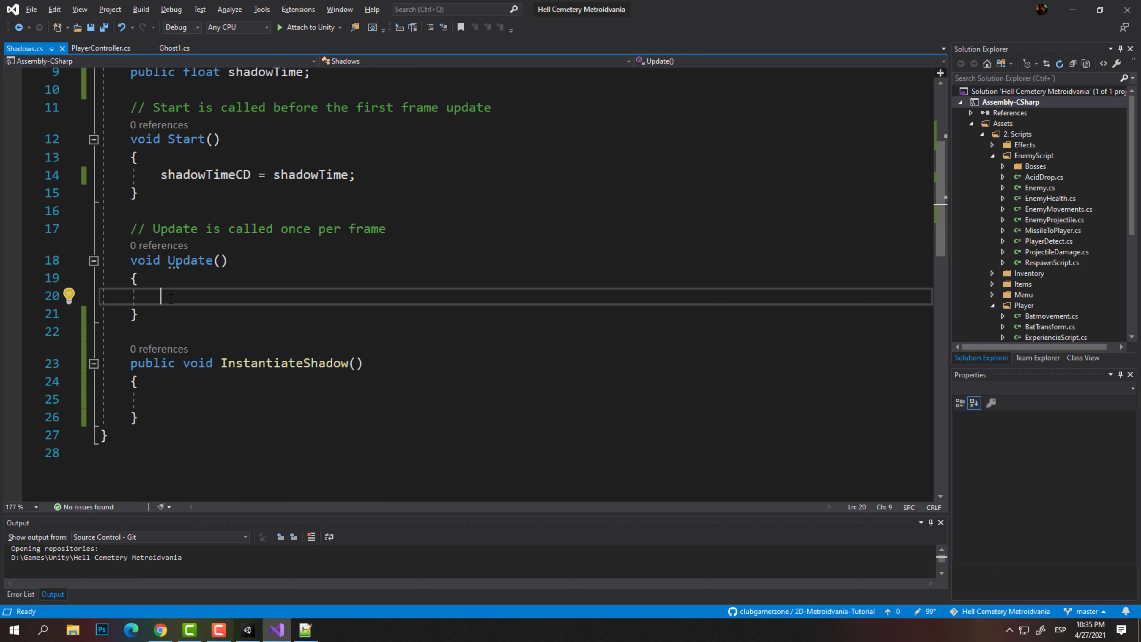
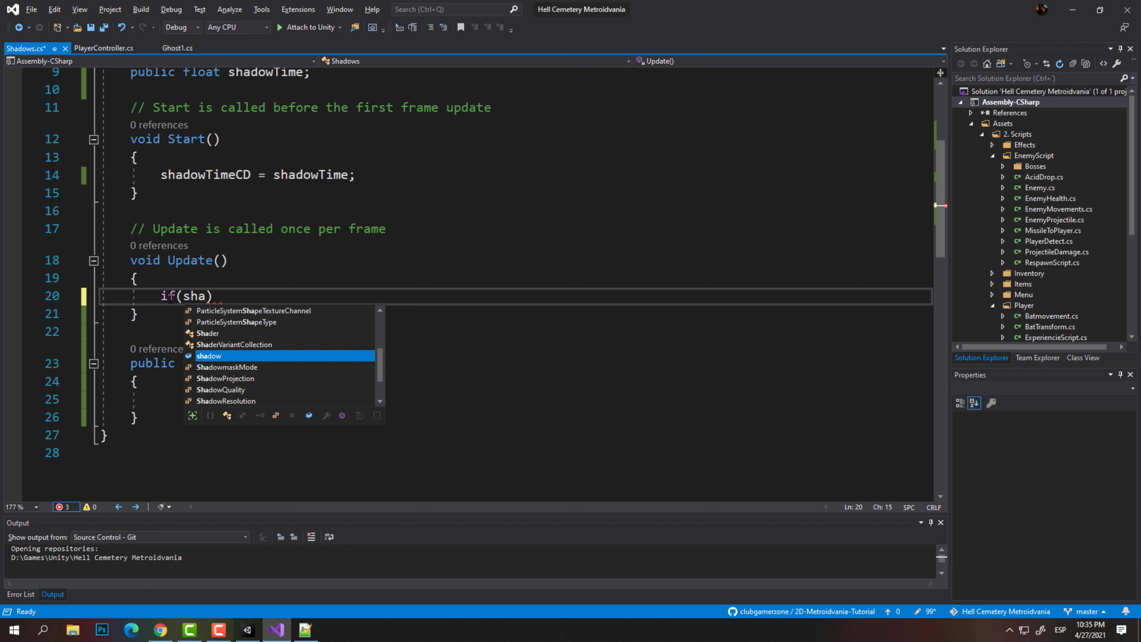
In Update, decrement shadowTimeCD by Time.deltaTime inside if (shadowTimeCD > 0)
text(dowtim)
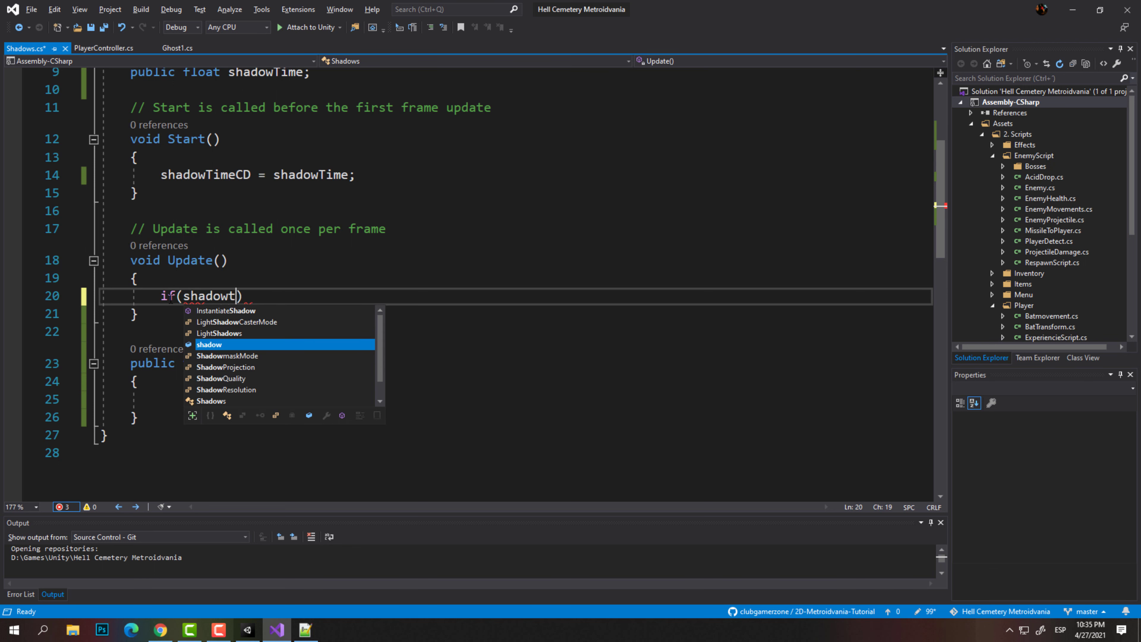
key(Down)
key(Tab)
text(>0)
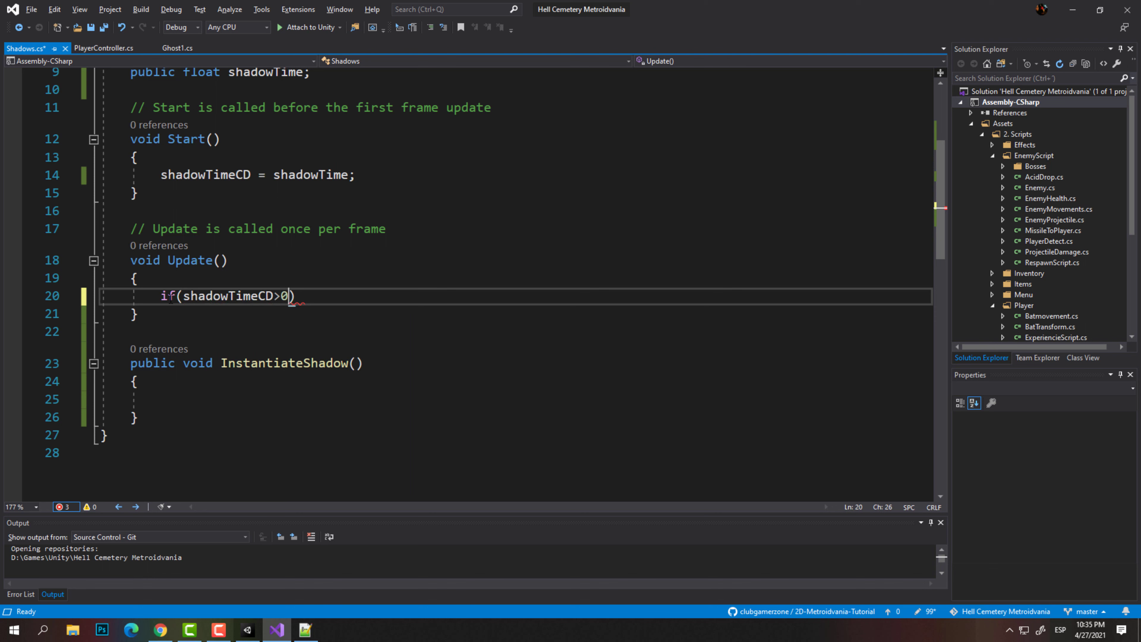
text(){)
key(Return)
text(sha)
key(BackSpace)
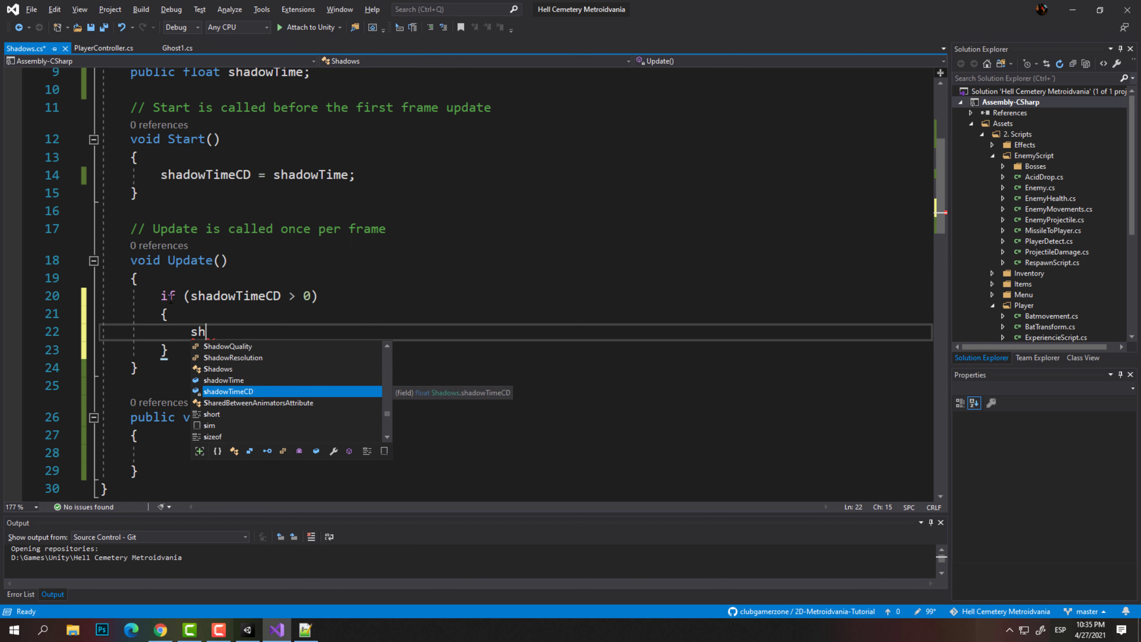
text(adowtimeCD)
key(Tab)
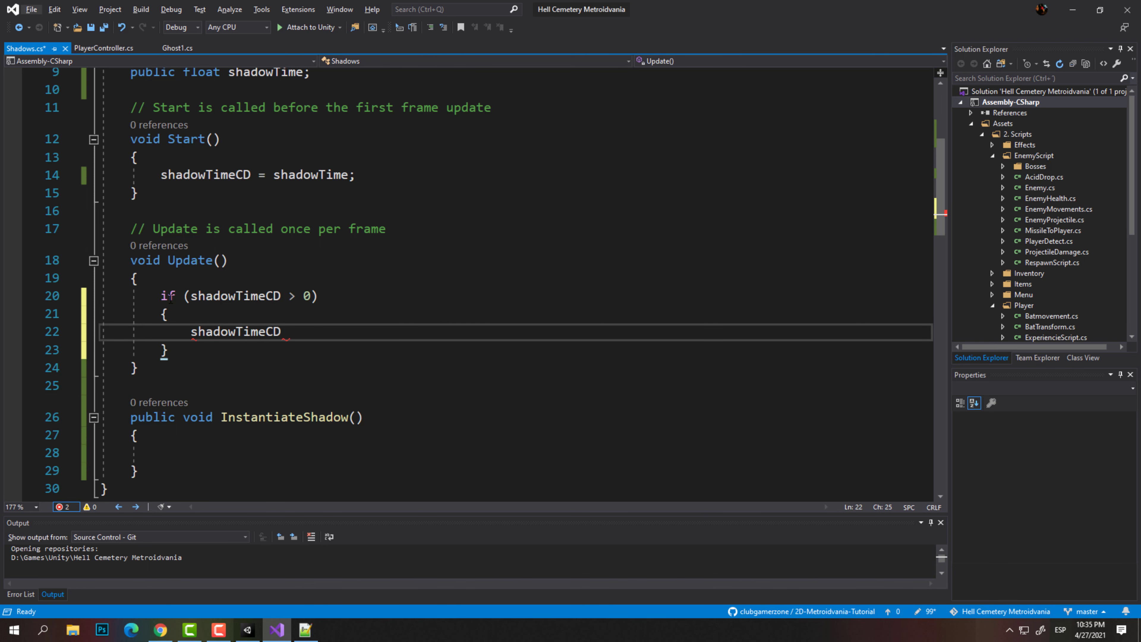
key(alt+shift)
text())
key(BackSpace)
key(BackSpace)
key(BackSpace)
key(alt+shift)
text( -= Time.deltaTime;)
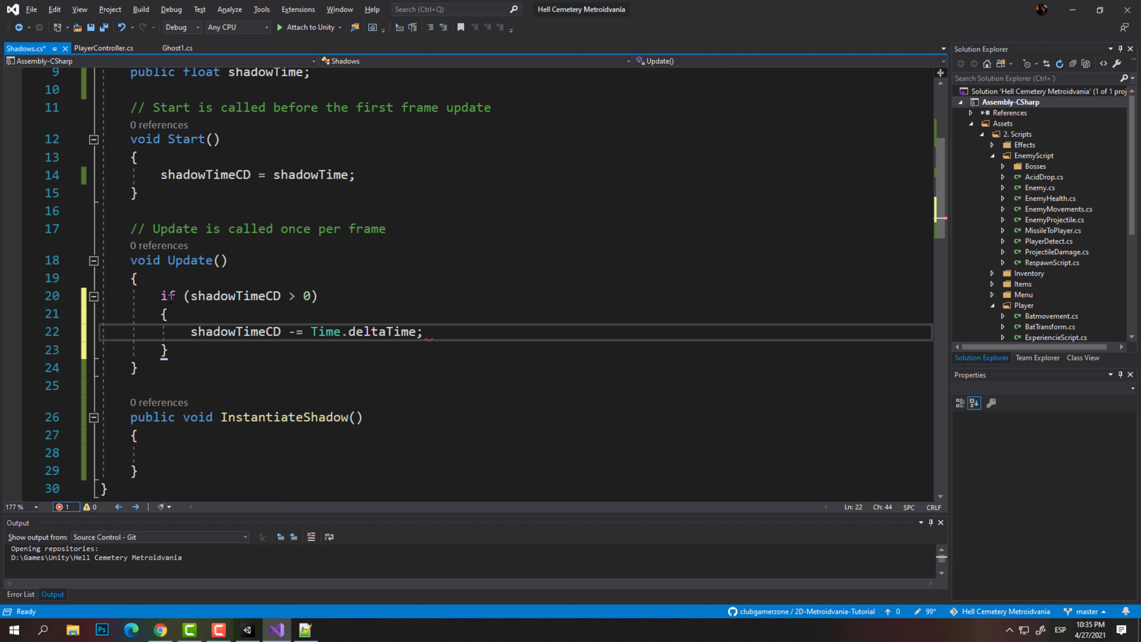
Add an else branch that resets shadowTimeCD with the line copied from Start, and save
click(228, 345)
key(Return)
text(else)
key(Return)
text({)
key(Return)
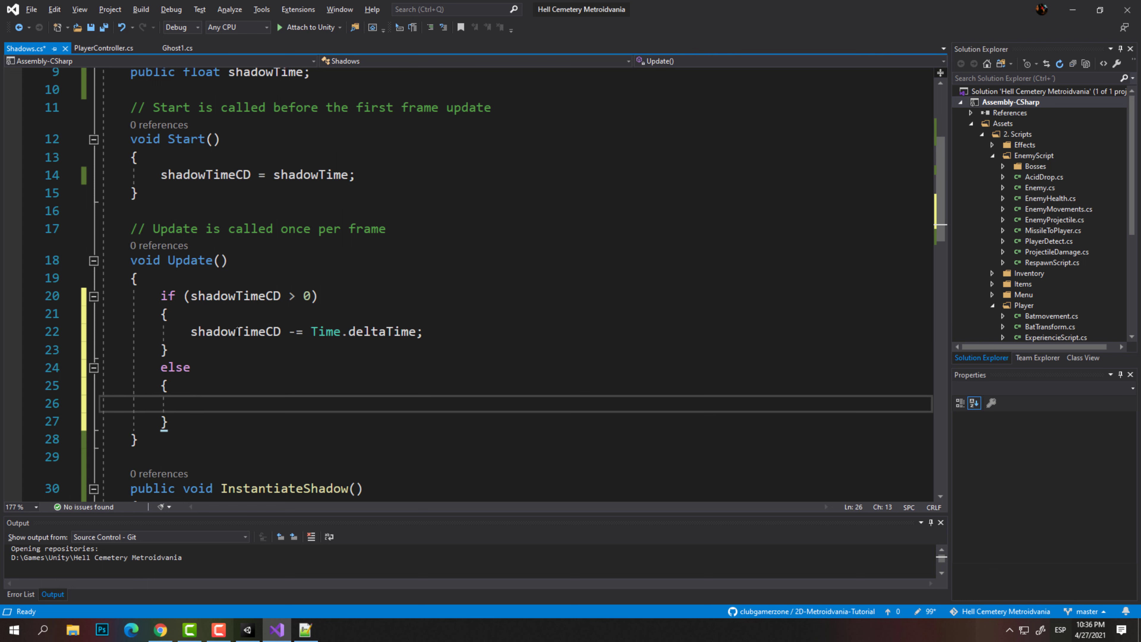
drag(366, 174, 160, 175)
key(ctrl+c)
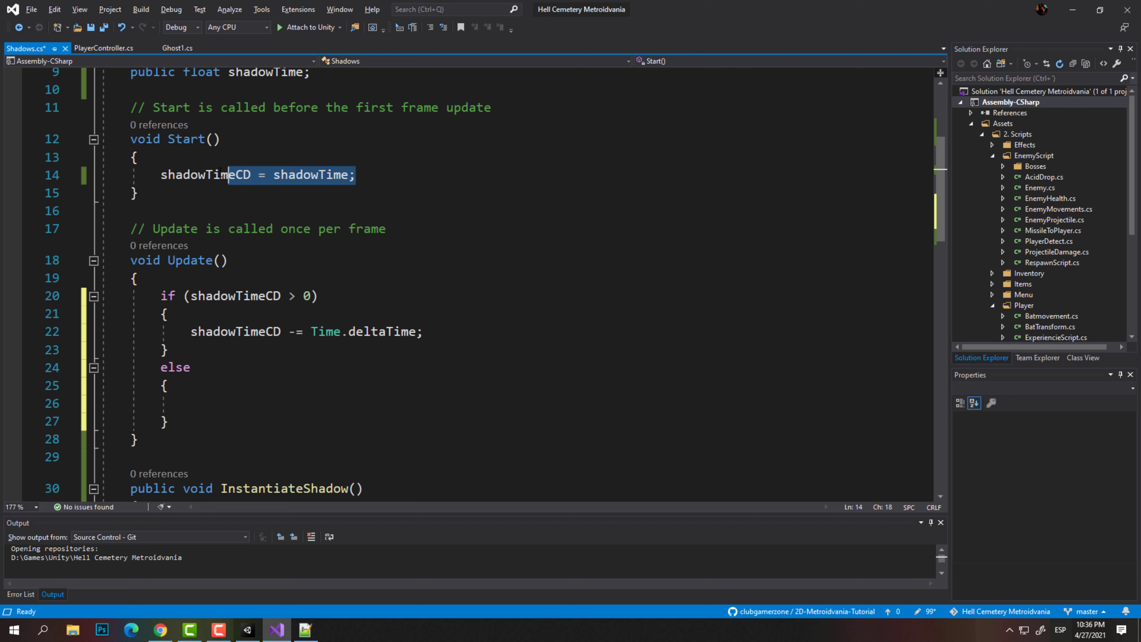
click(193, 398)
key(ctrl+v)
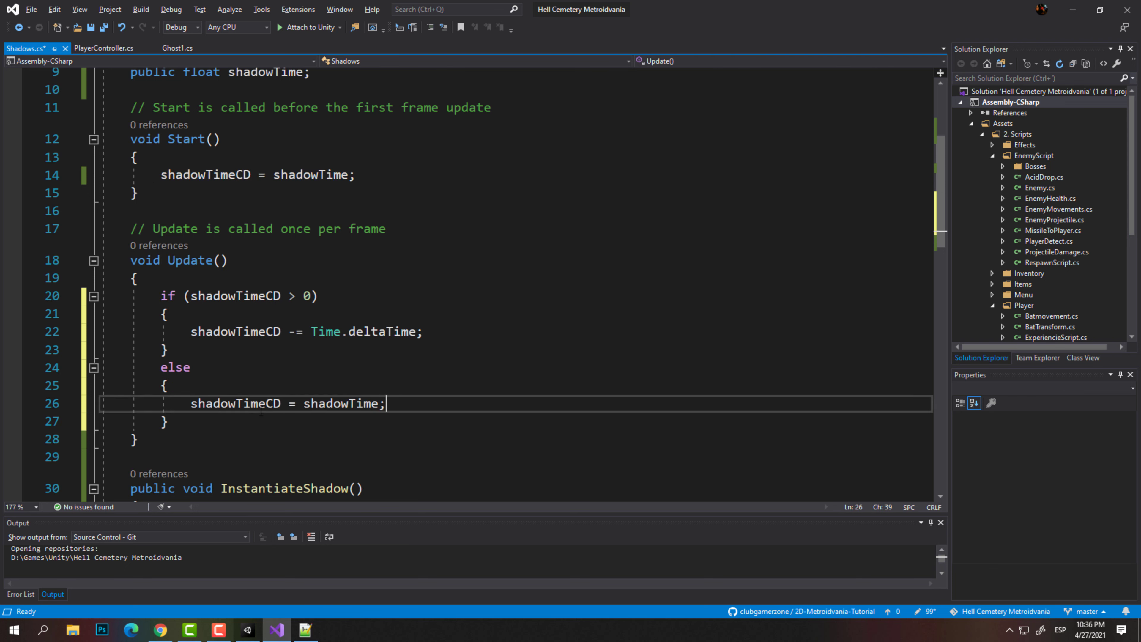
key(ctrl+s)
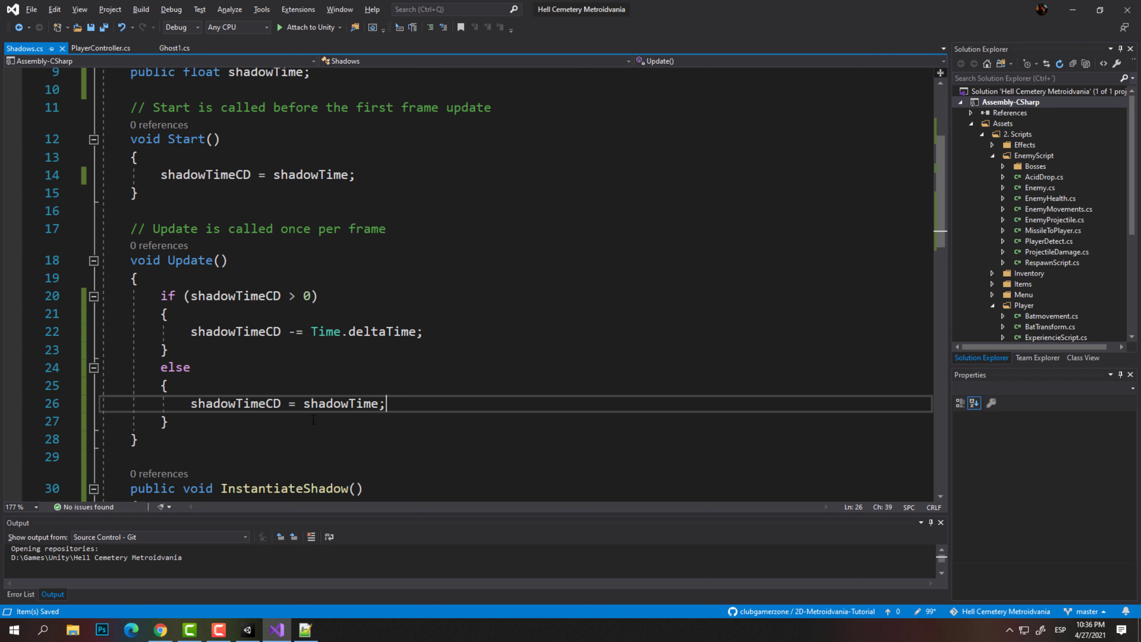
In the else block, add the comment //crear la sombra and an InstantiateShadow(); call
key(ctrl+Return)
text(//creat)
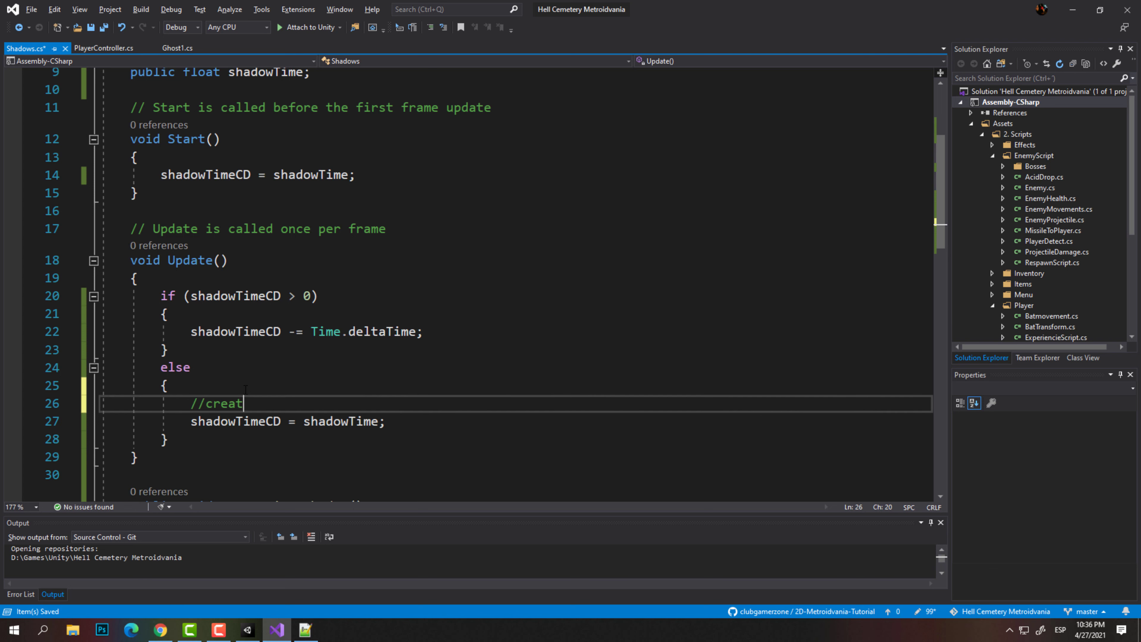
key(BackSpace)
text(la sombr)
text(a)
key(Return)
scroll(245, 390, down, 2)
scroll(245, 390, down, 1)
click(373, 364)
drag(349, 363, 225, 362)
key(ctrl+c)
click(208, 260)
key(ctrl+v)
text(())
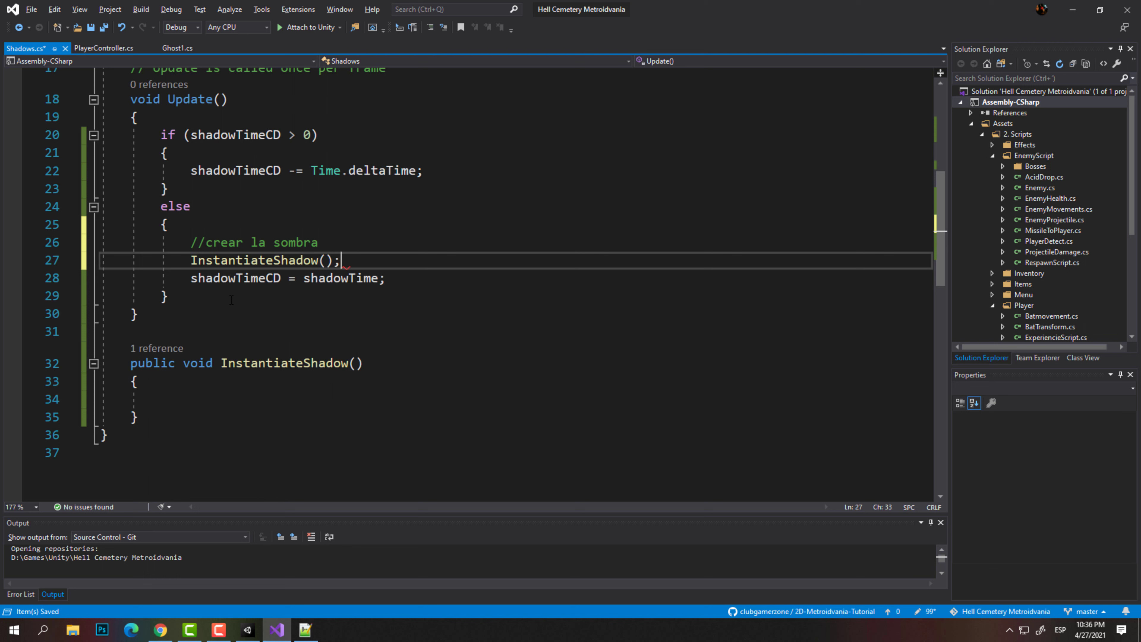
text(;)
In InstantiateShadow, create currentShadow = Instantiate(shadow, transform.position, Quaternion.identity) and save
key(Down)
key(Down)
key(Down)
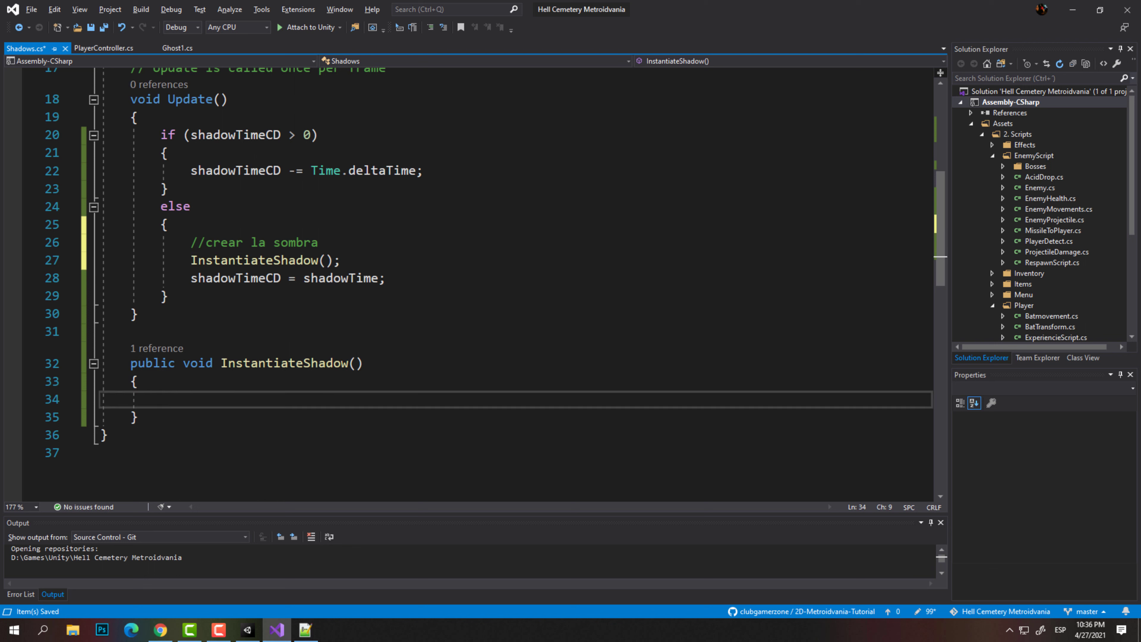
key(F10)
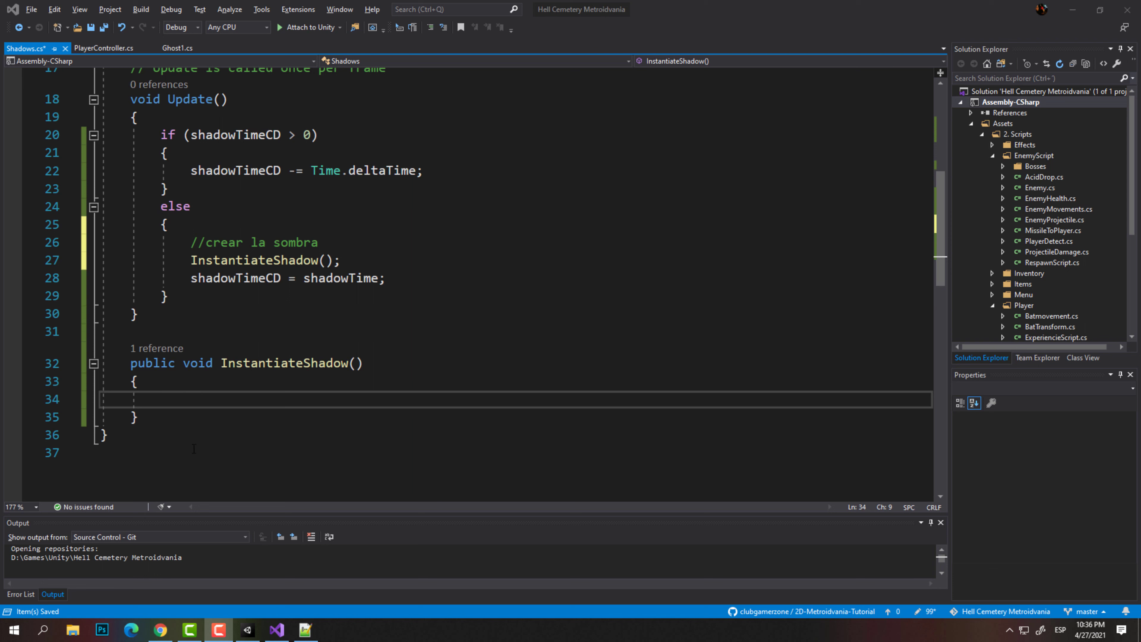
click(169, 397)
text(gameob )
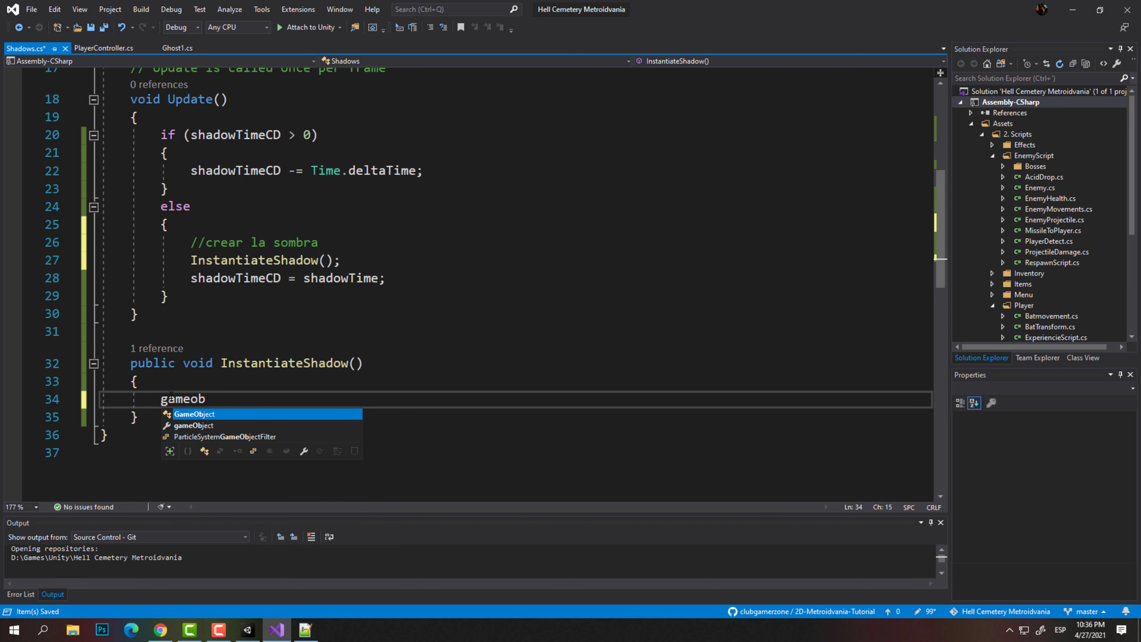
text(ct currentShadow()
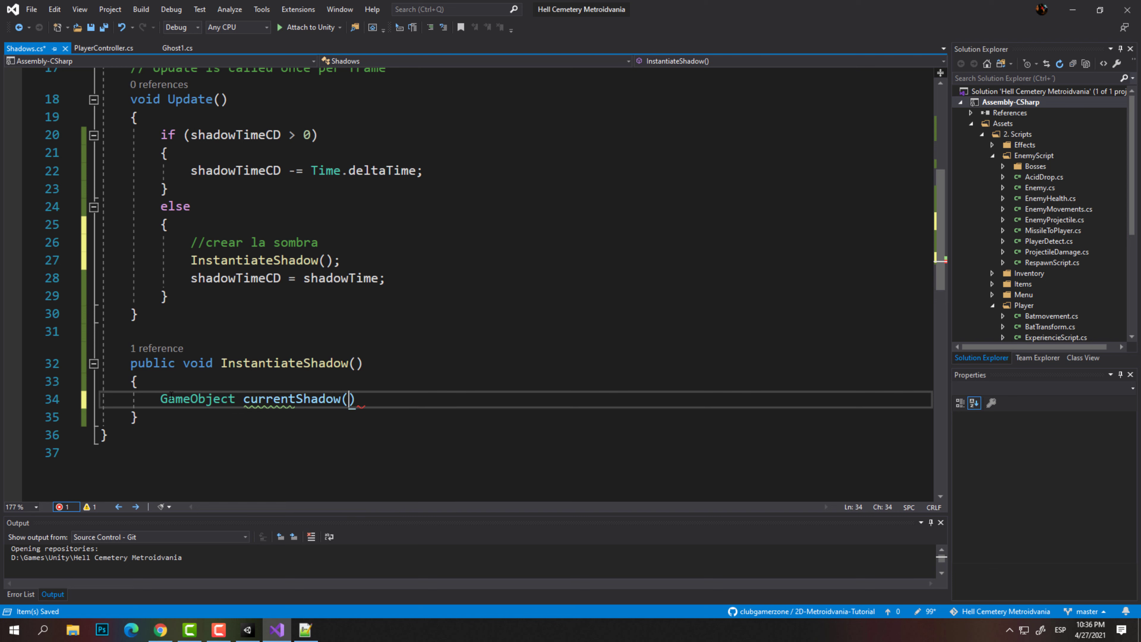
text(Instan)
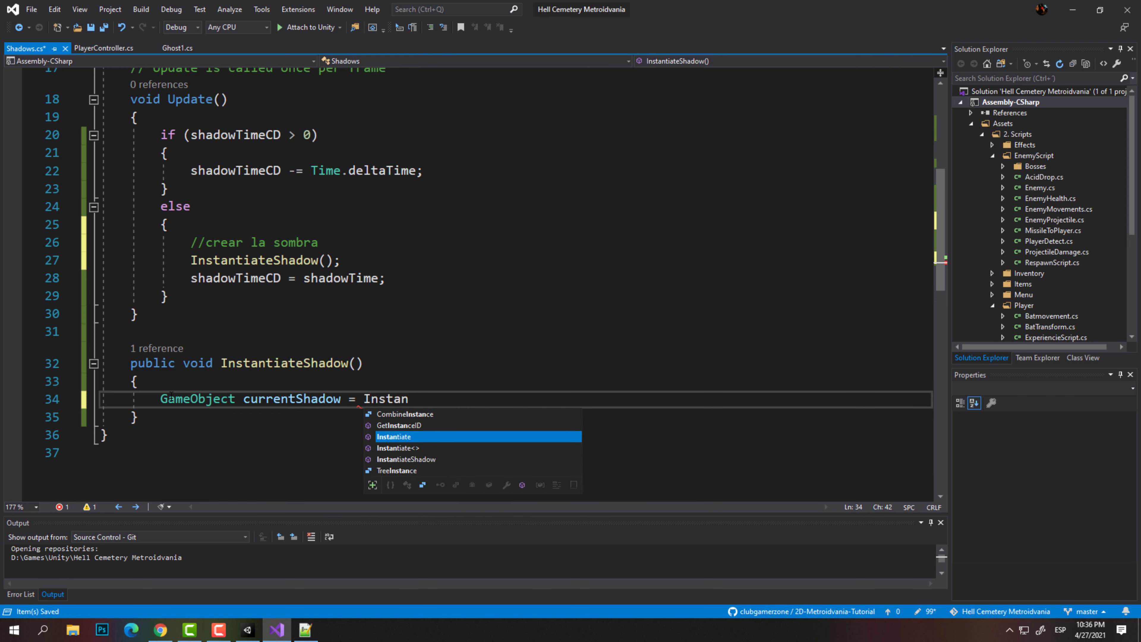
key(Tab)
text((shadow,)
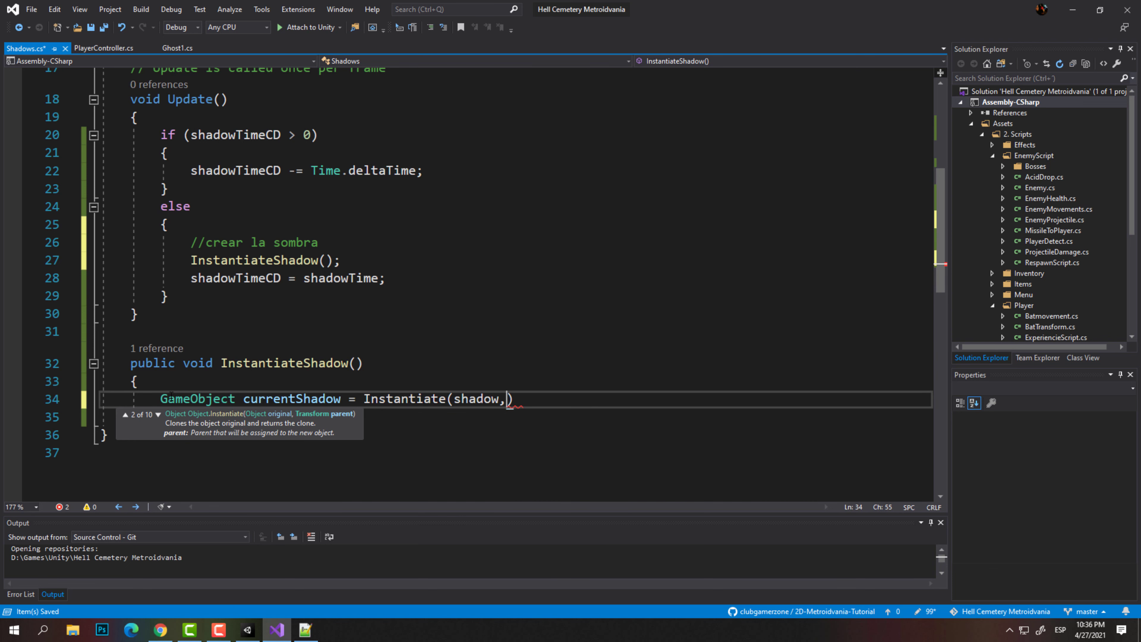
text(tranfo)
key(BackSpace)
key(BackSpace)
key(BackSpace)
text(ansform.po)
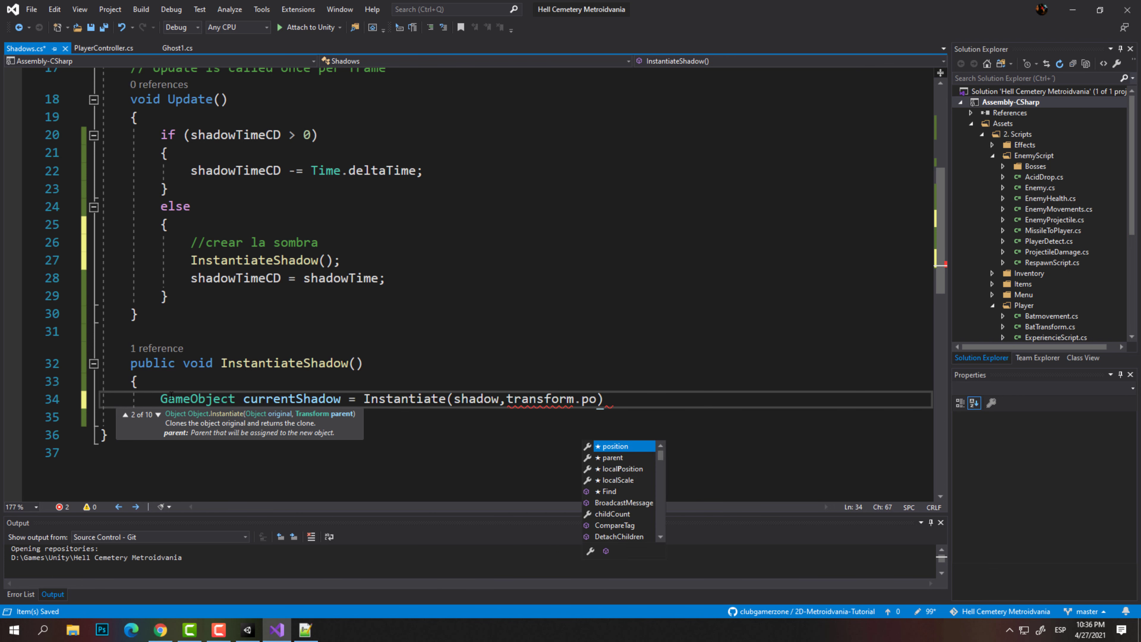
text(sition,quate)
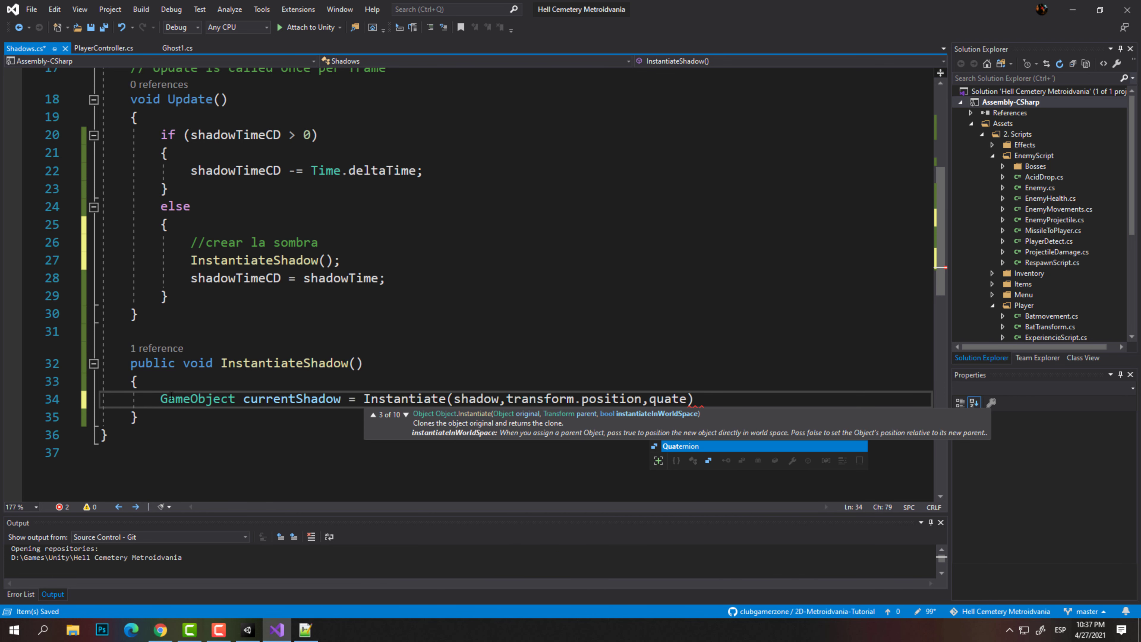
text(rnion.identity)
text(;)
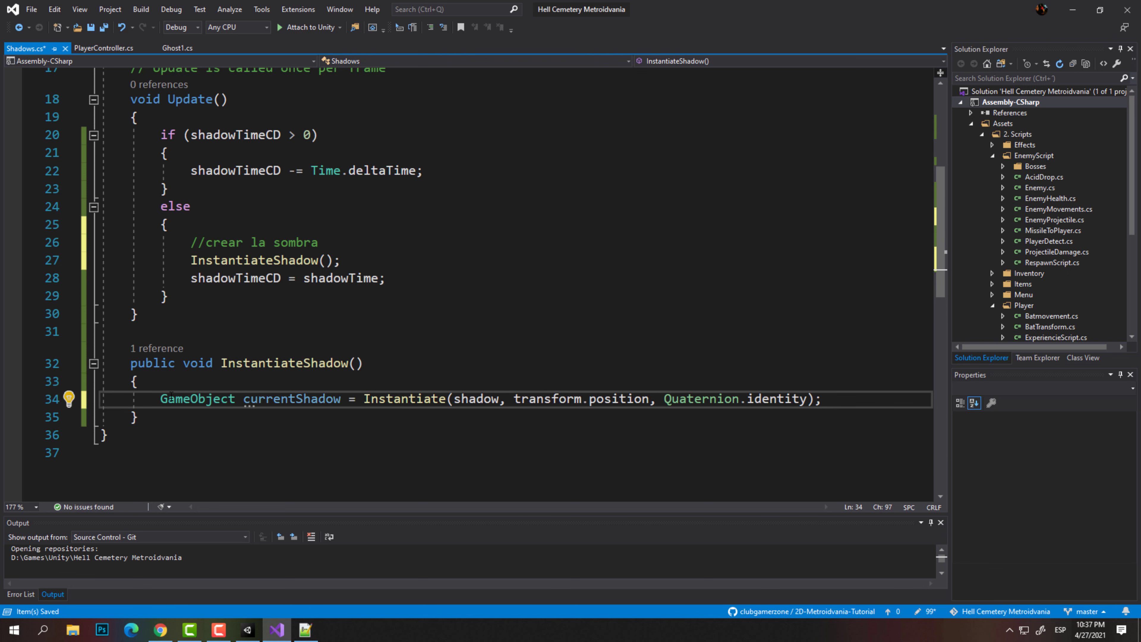
click(381, 382)
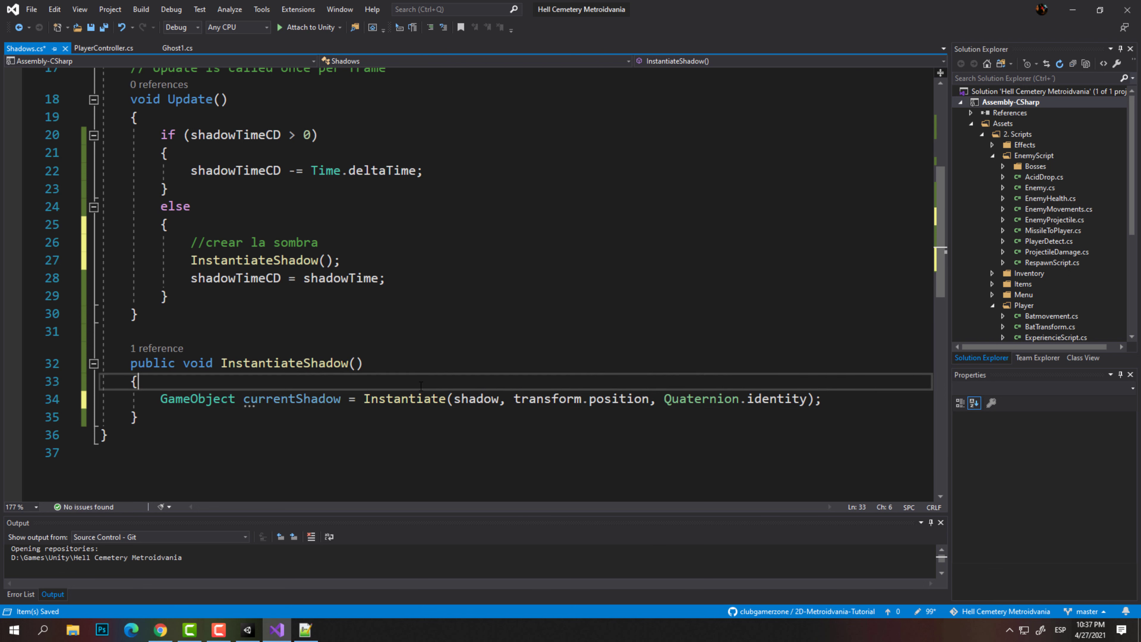
key(ctrl+s)
scroll(389, 264, up, 5)
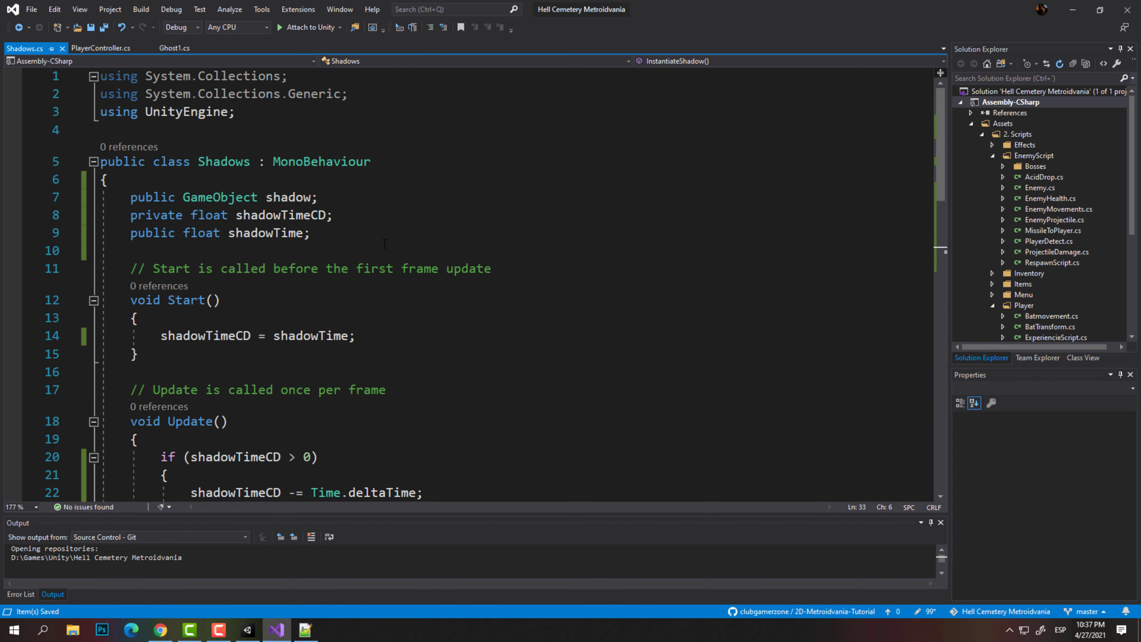
key(alt+Tab)
Delete the Shadow object from the scene, then pause and inspect a Shadow clone and the Player
click(822, 244)
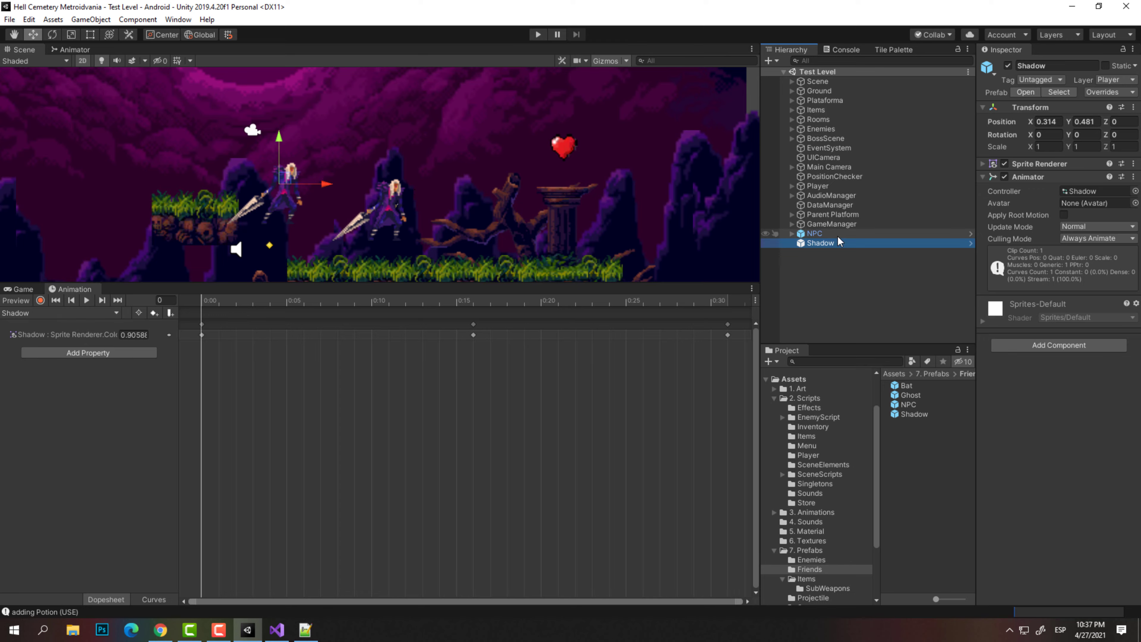
key(Delete)
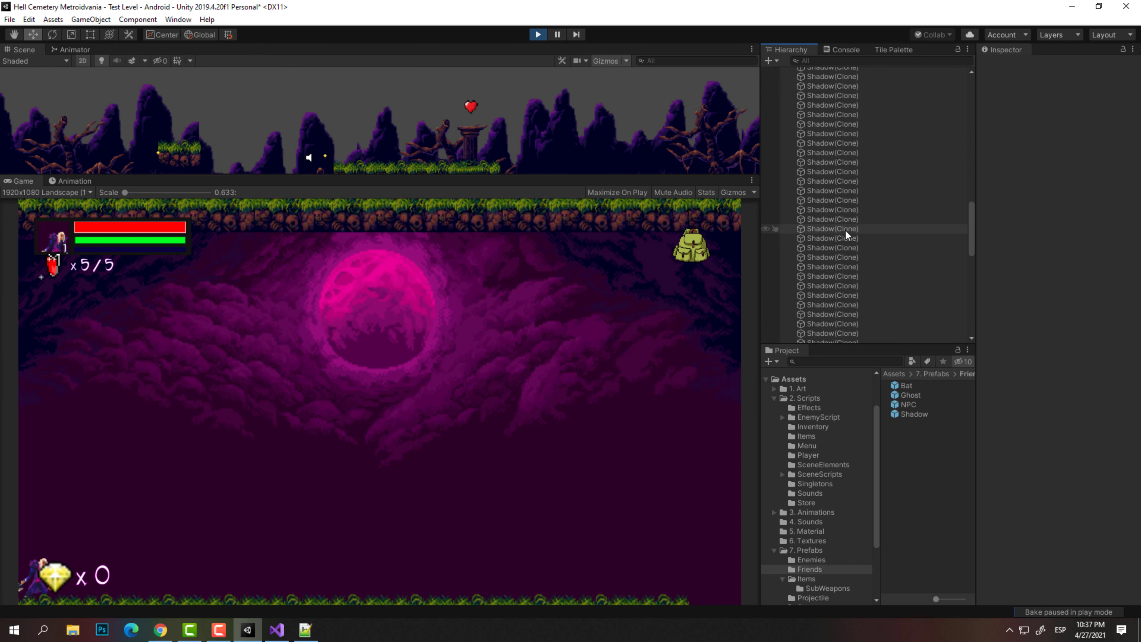
click(870, 266)
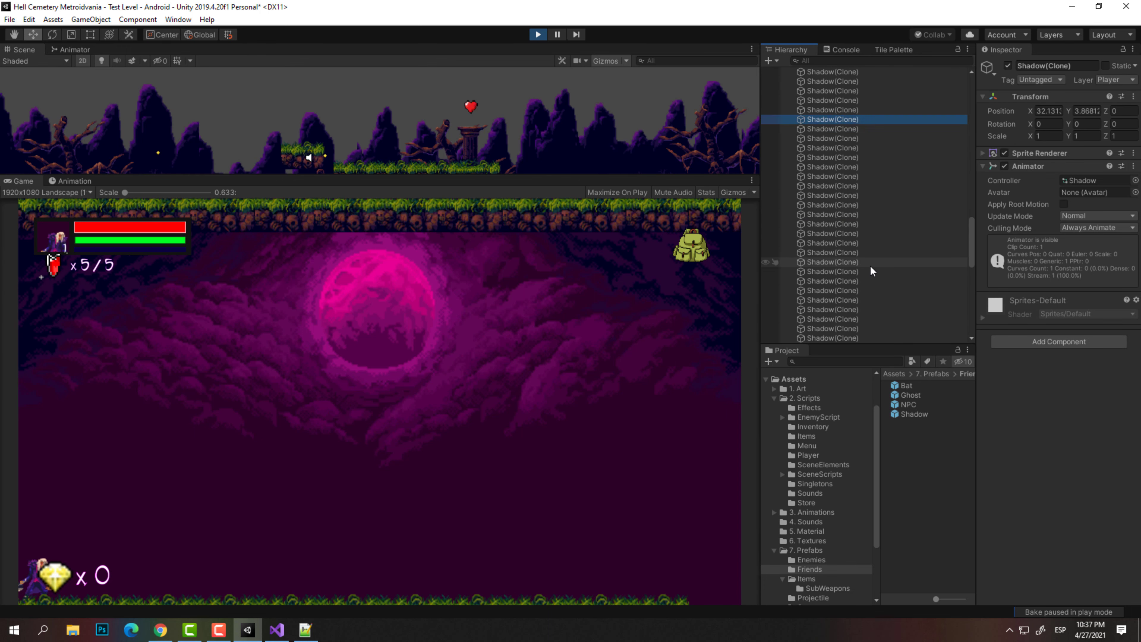
click(557, 34)
scroll(911, 227, up, 10)
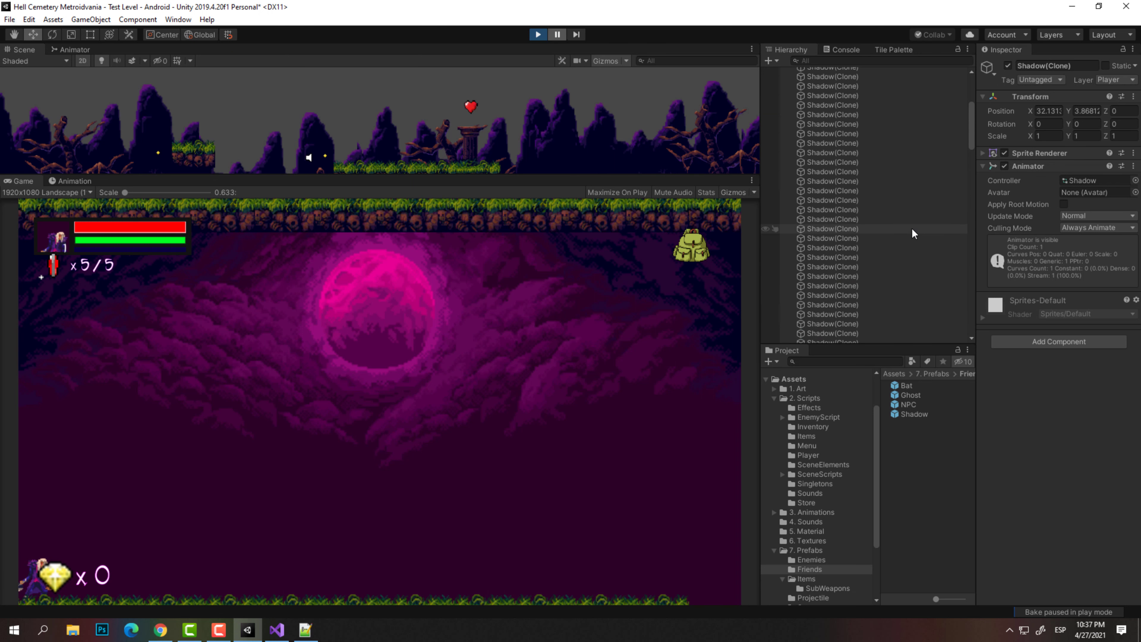
scroll(838, 229, down, 10)
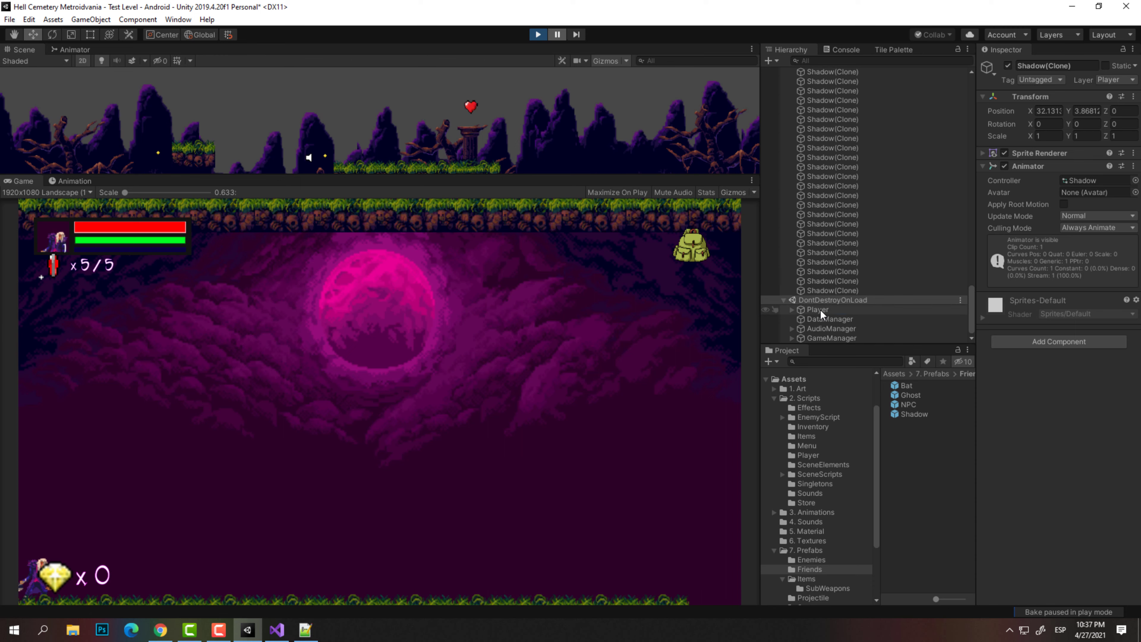
click(818, 310)
scroll(467, 143, down, 3)
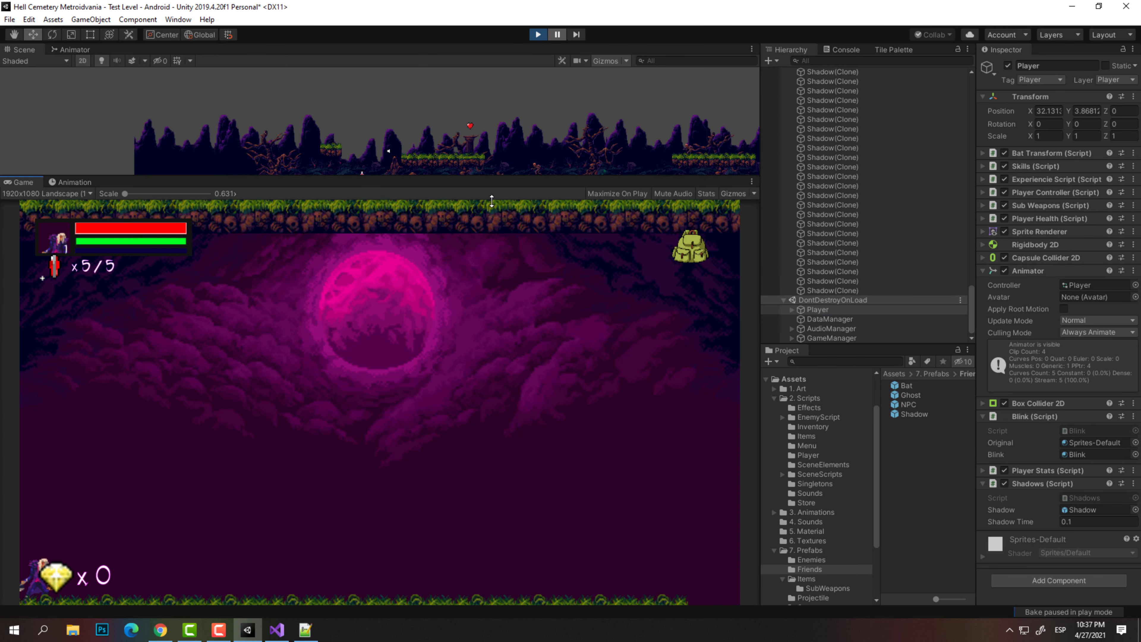
Enlarge the Scene view, move the Player to the lower-left ground, and resume play running left and right
drag(494, 176, 519, 338)
scroll(519, 273, down, 2)
scroll(519, 273, down, 3)
scroll(621, 201, down, 2)
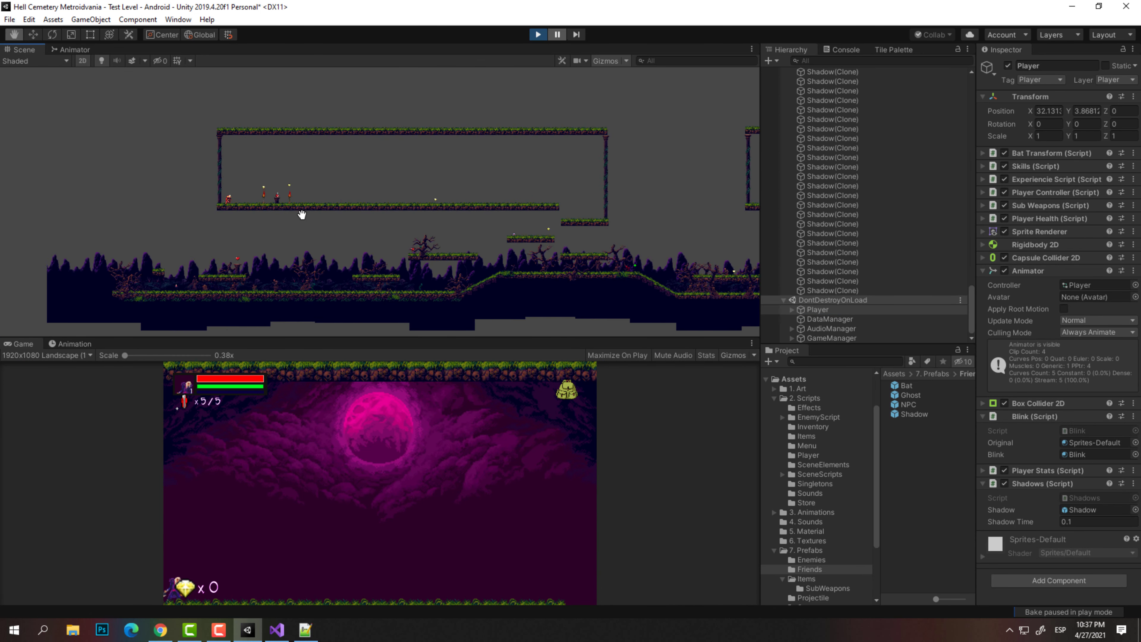
middle_drag(591, 215, 502, 193)
drag(486, 187, 66, 248)
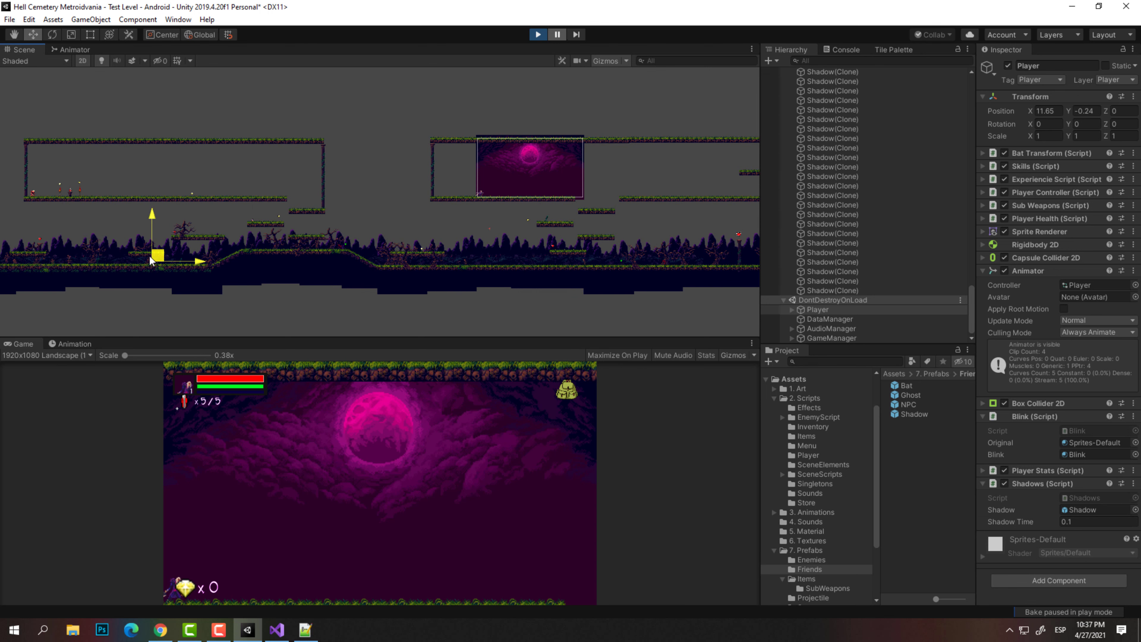
click(554, 38)
key(Left)
key(Right)
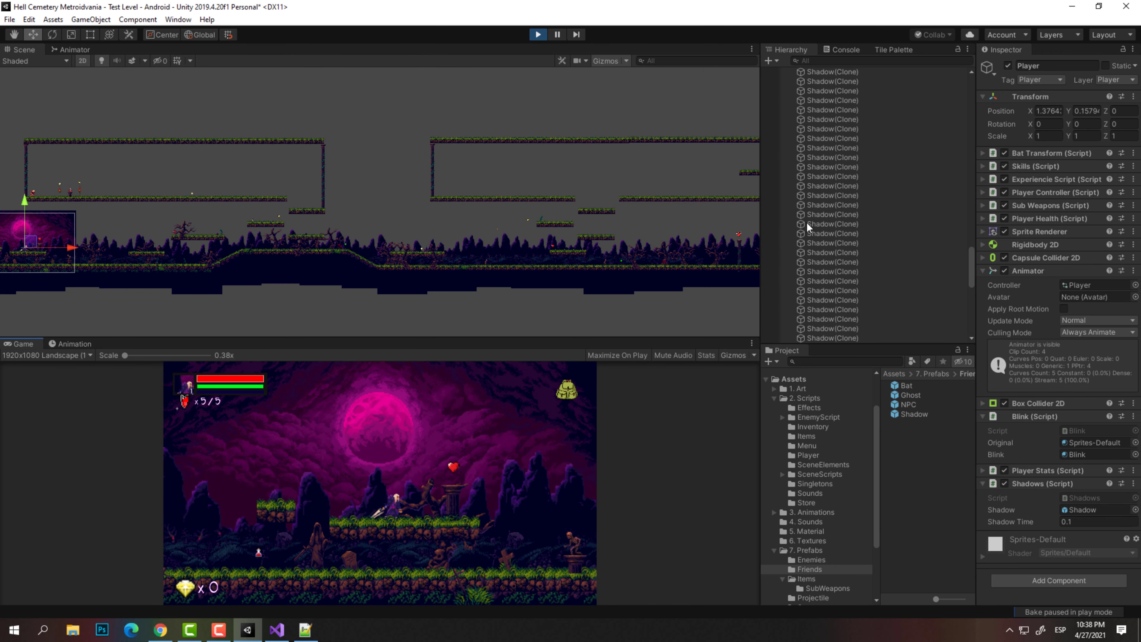
key(alt+Tab)
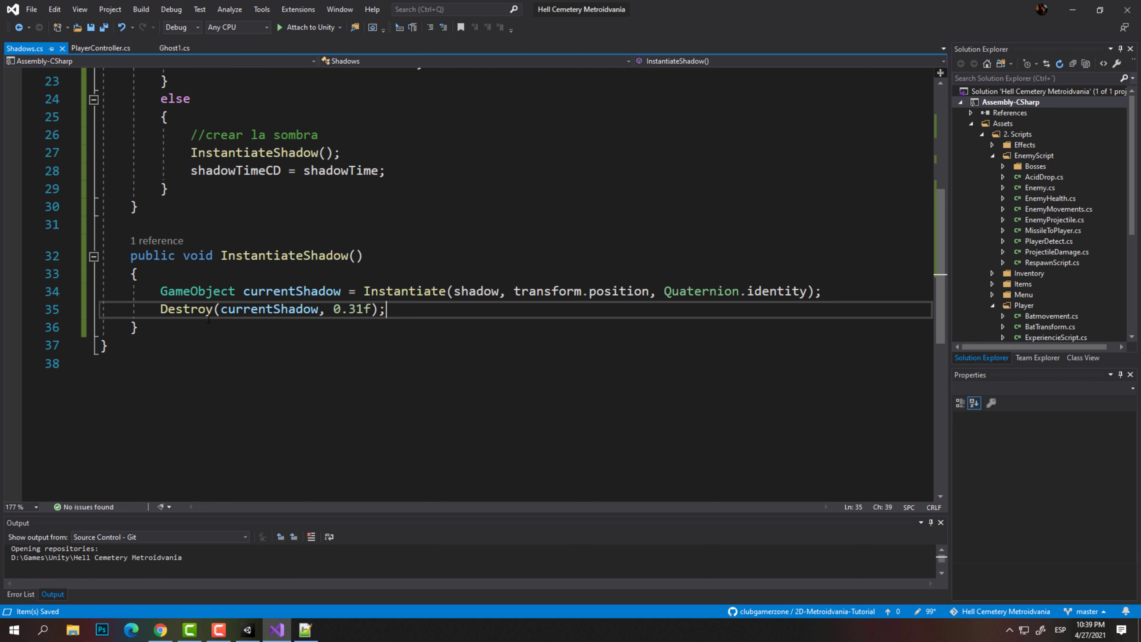
Review the currentShadow usages and the 0.31 delay in the Destroy call without changing code
double_click(270, 310)
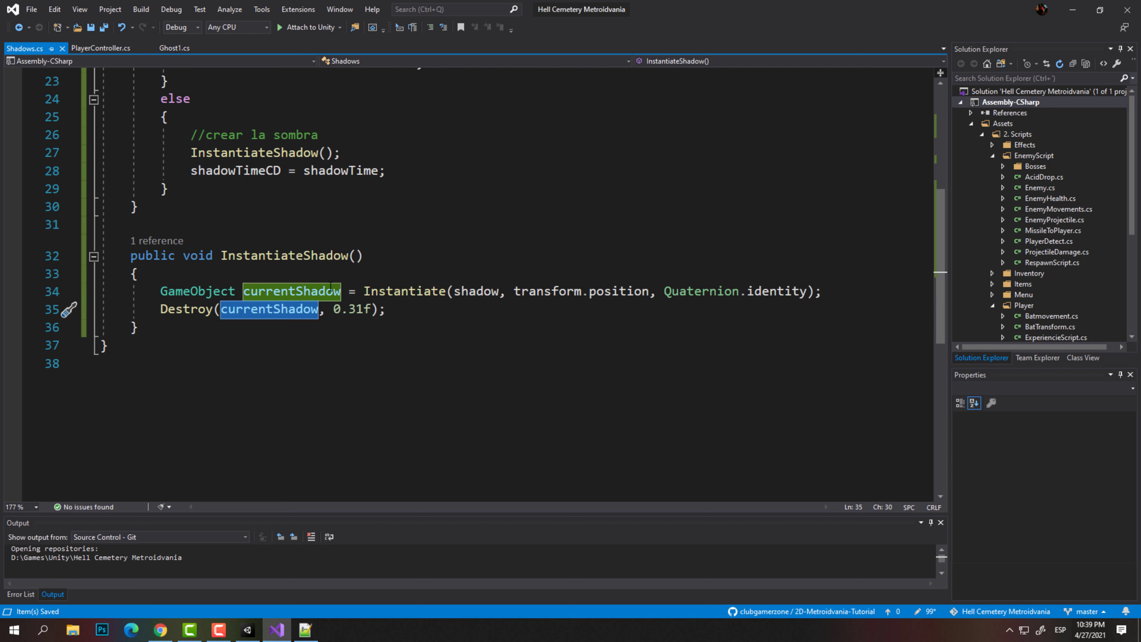
drag(333, 310, 365, 311)
click(371, 310)
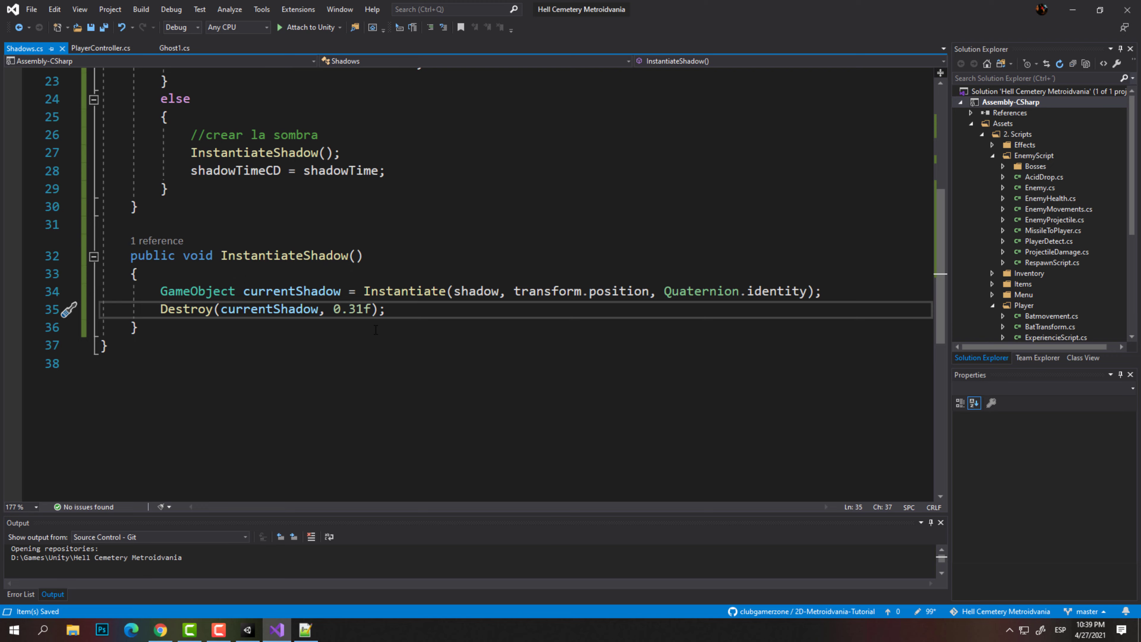
key(alt+Tab)
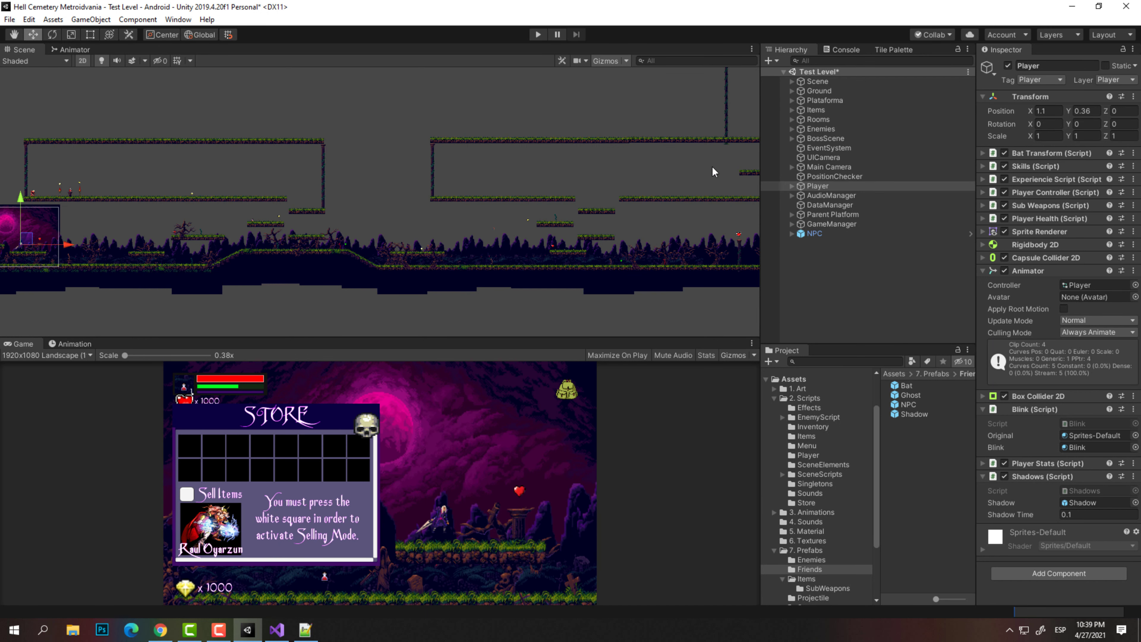
Play the game, running right and left, dashing, and jumping onto the upper ledge to watch the shadows
click(539, 41)
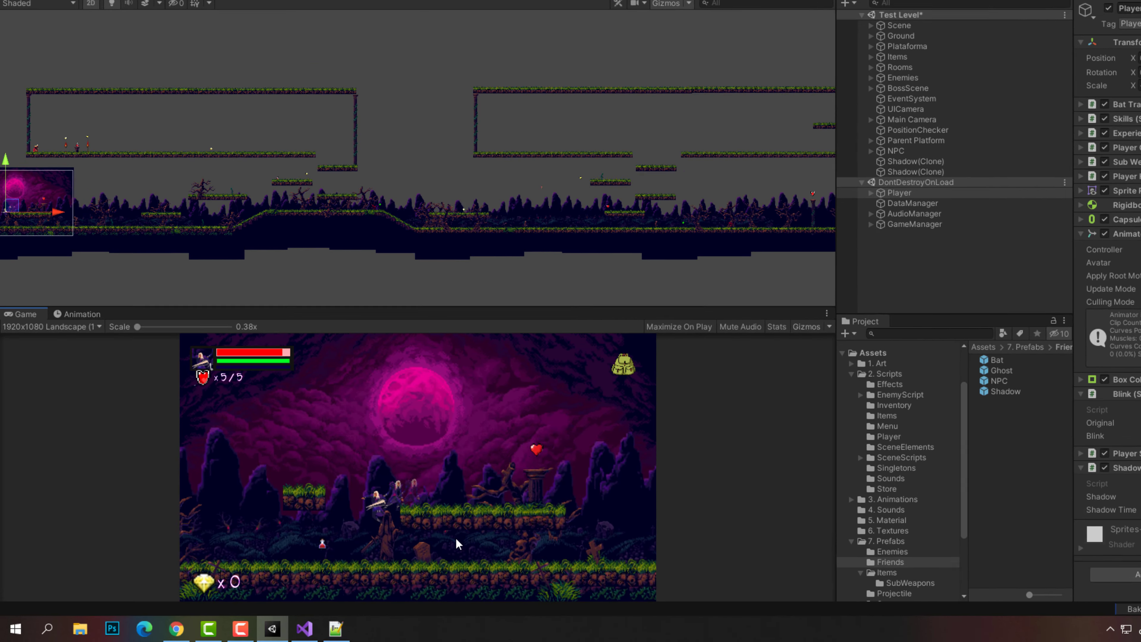
key(d)
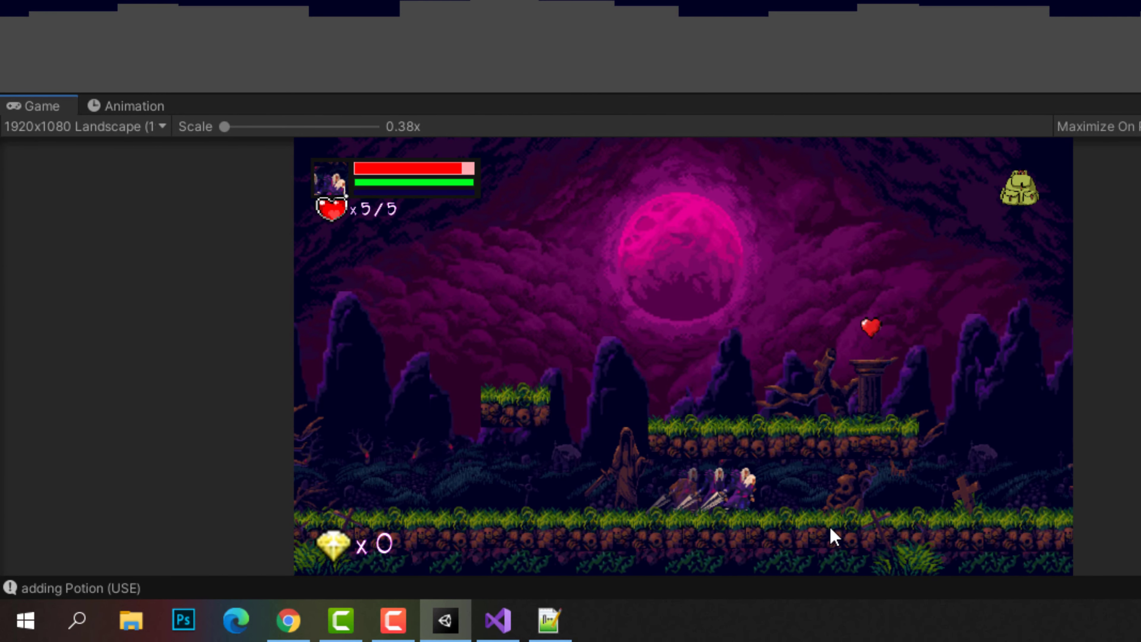
key(a)
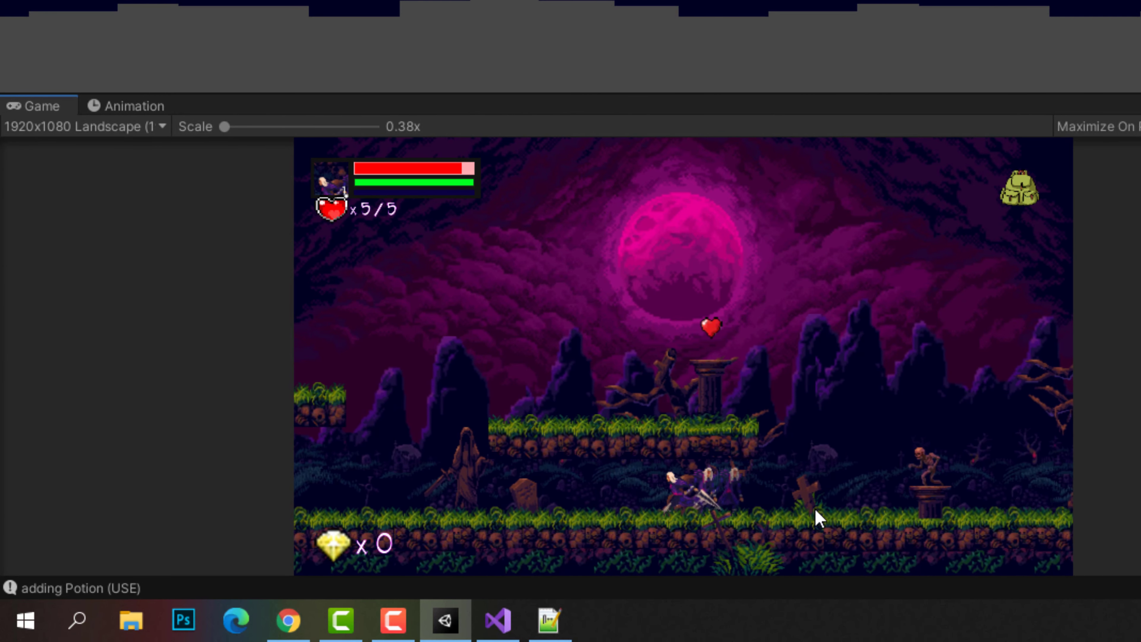
key(a)
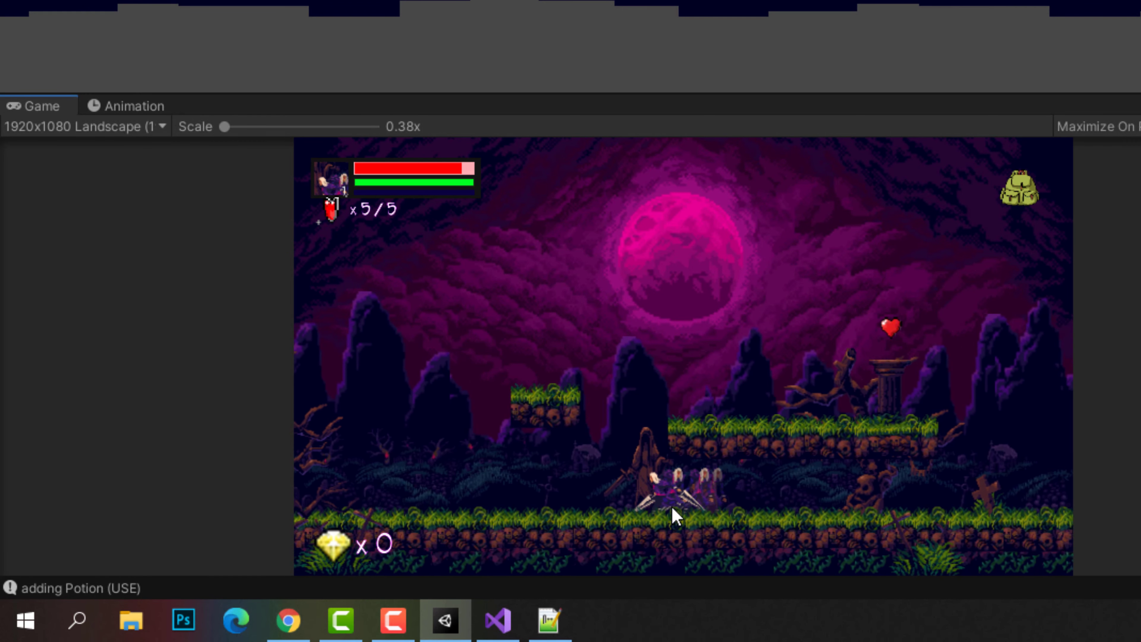
key(d)
key(space)
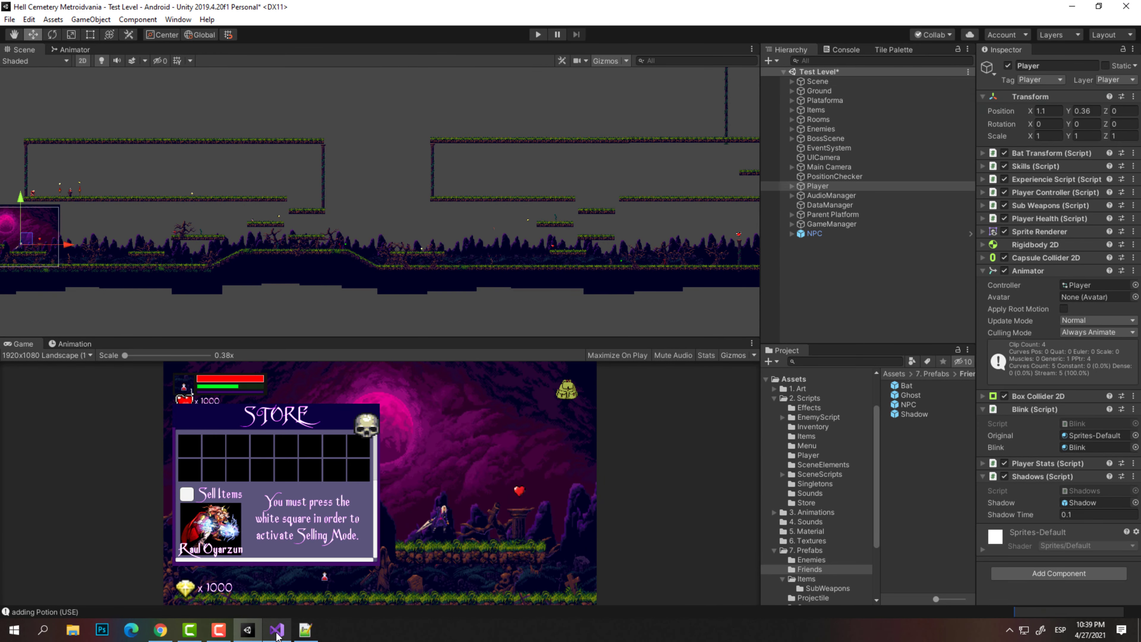
In Shadows.cs, open an empty line after line 34, below the Instantiate call
click(276, 630)
click(830, 290)
key(Return)
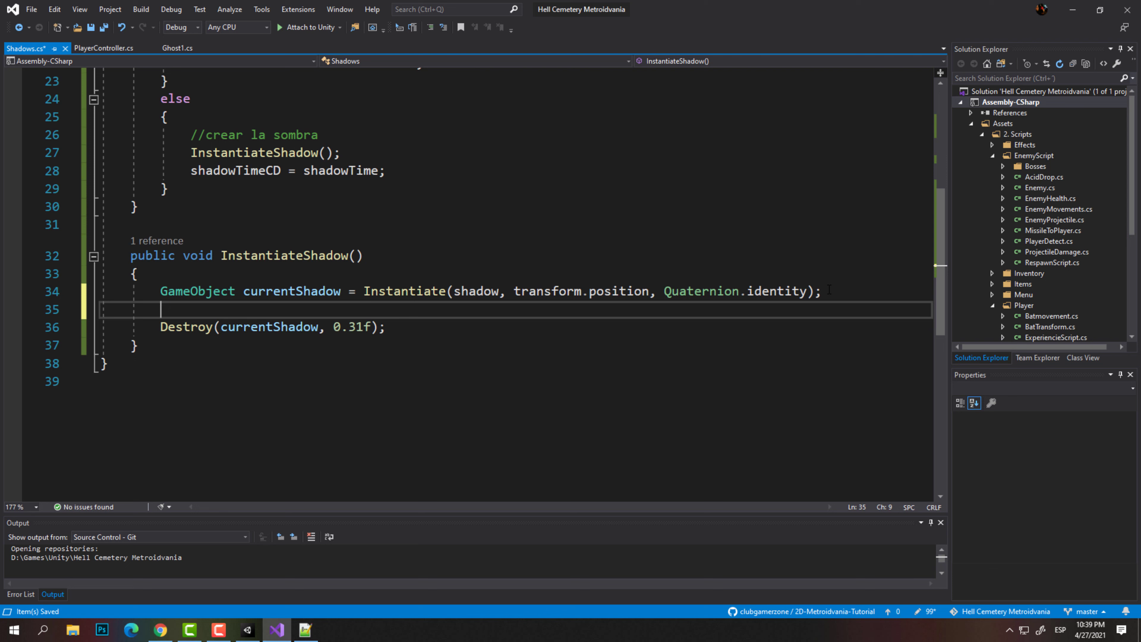
Add currentShadow.transform.localScale = transform.localScale; to InstantiateShadow and save Shadows.cs
text(current)
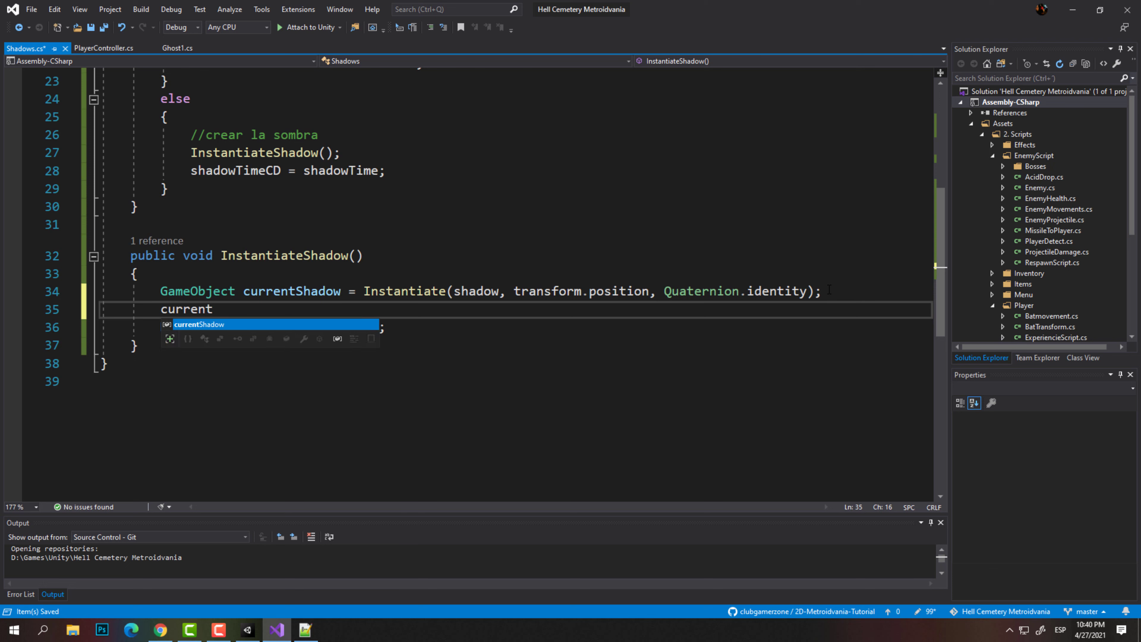
text(Shadow.locals)
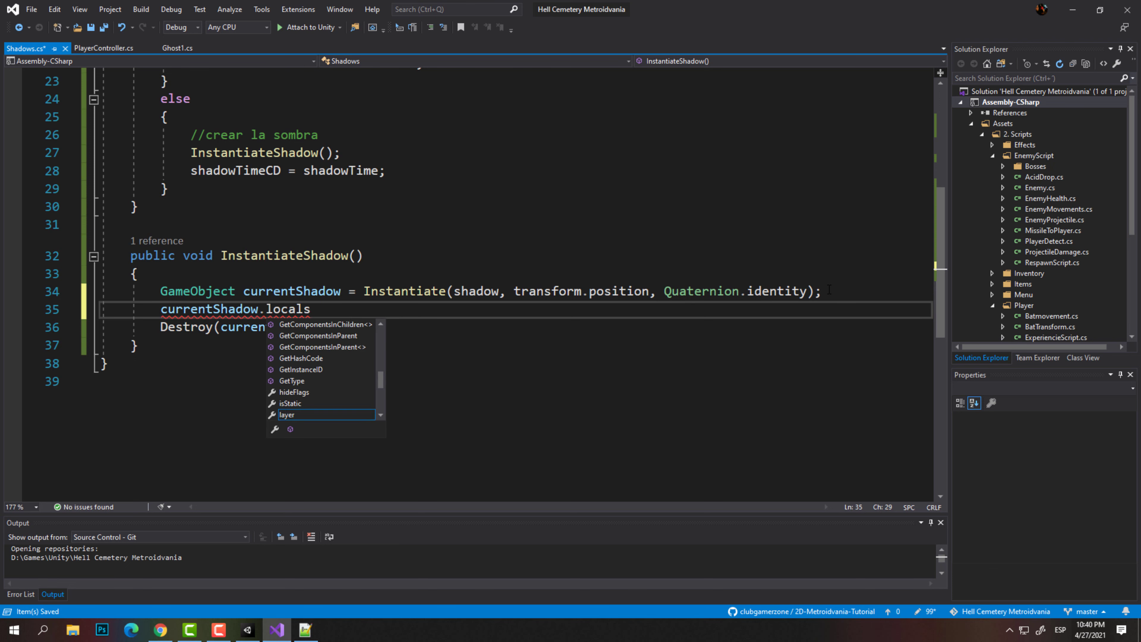
key(BackSpace)
key(BackSpace)
key(BackSpace)
key(BackSpace)
key(BackSpace)
key(BackSpace)
text(tr)
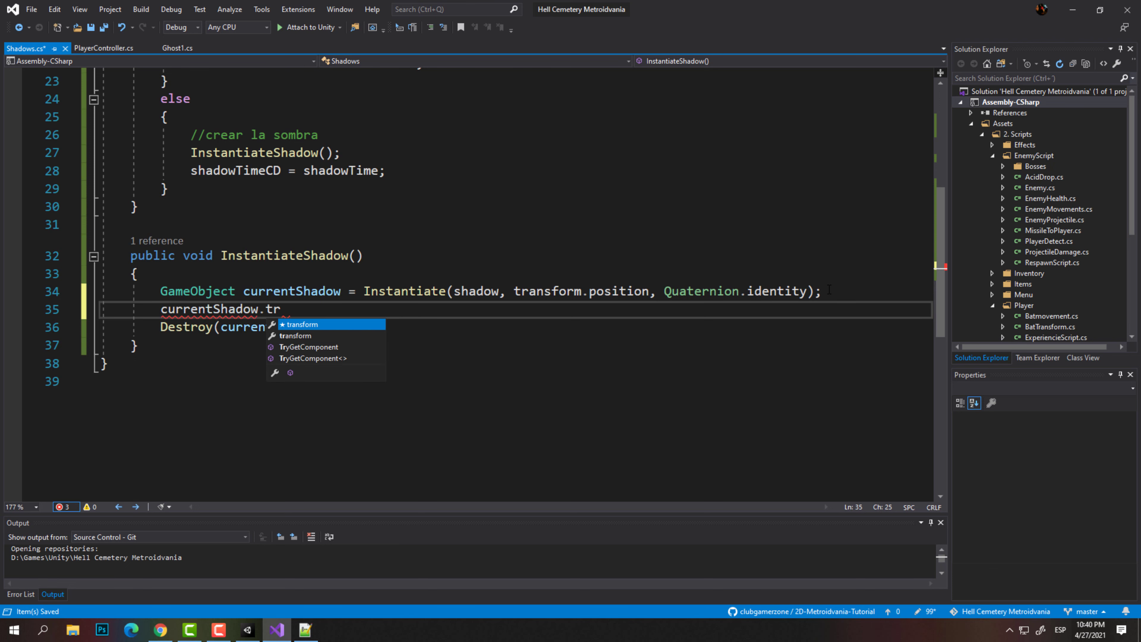
text(ansform.loca)
key(Tab)
key(ctrl+shift+Left)
text(locals)
key(Tab)
text(= t)
text(ra)
key(Tab)
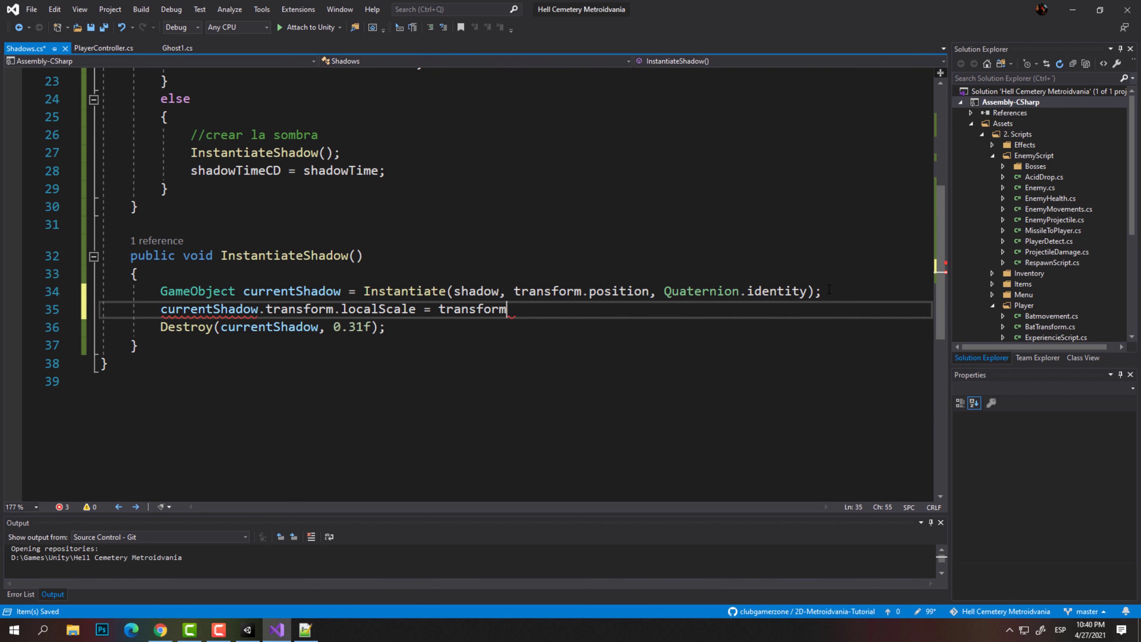
text(.locals;)
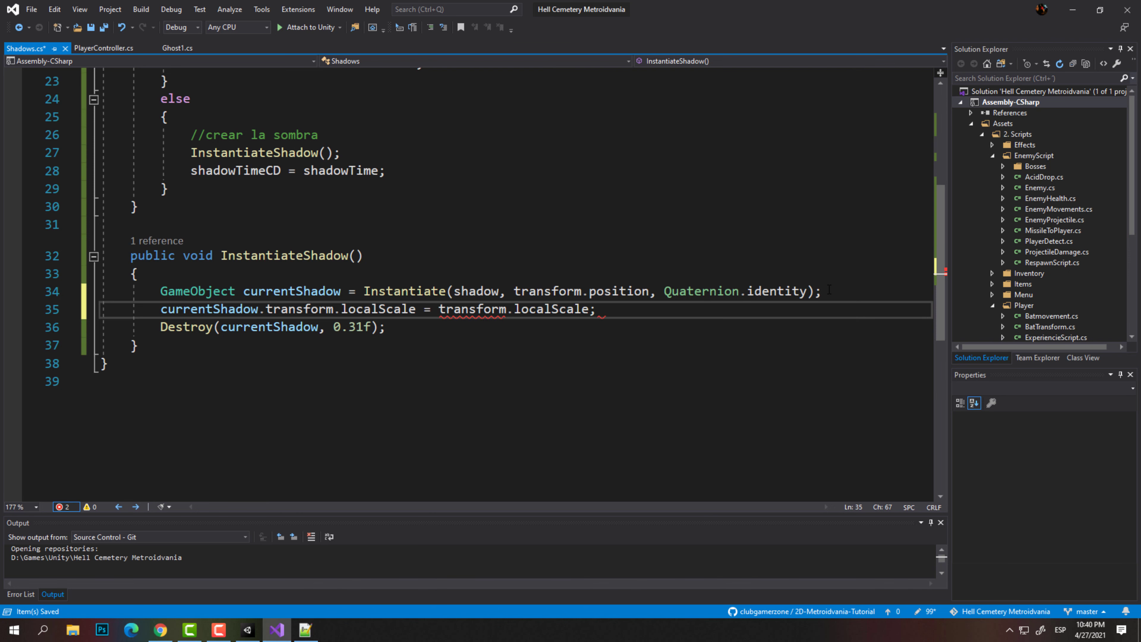
scroll(245, 84, up, 4)
scroll(244, 84, up, 2)
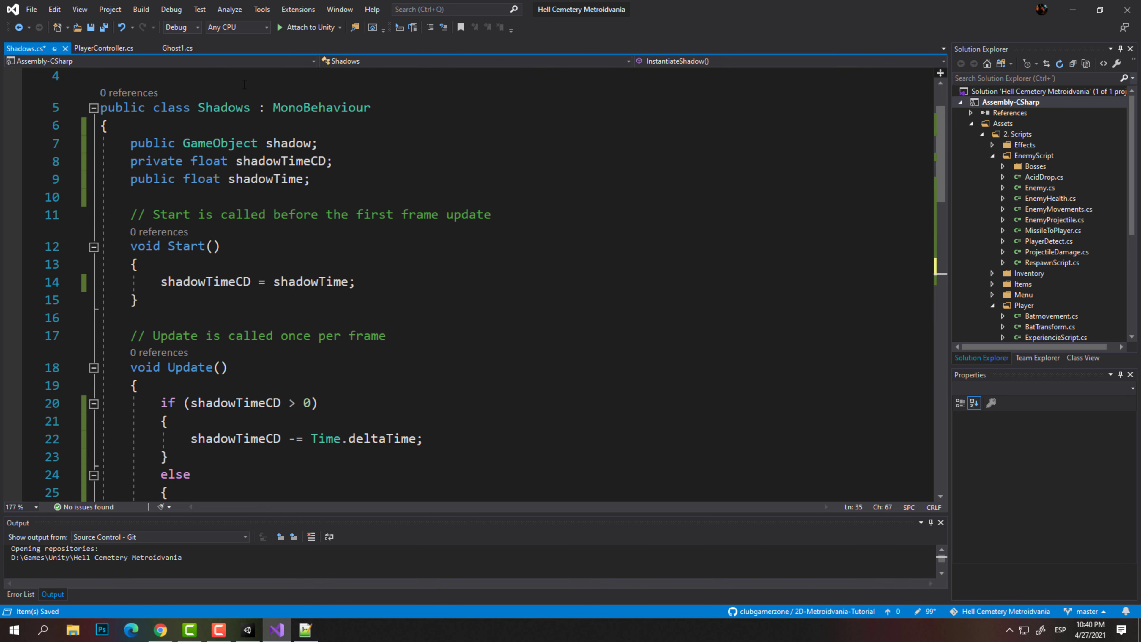
click(99, 32)
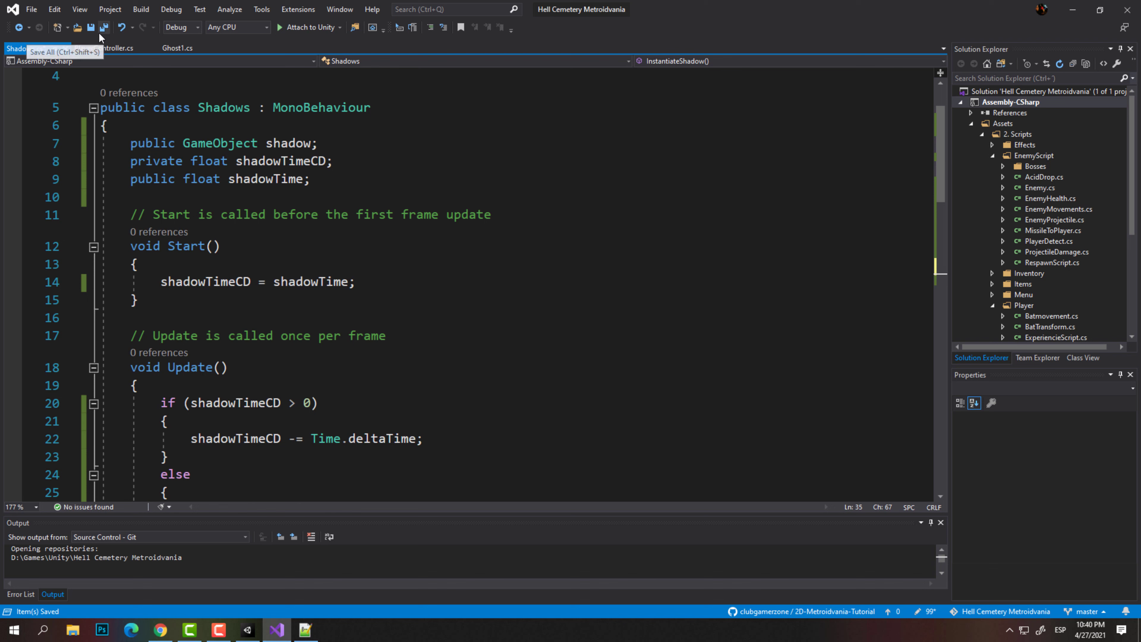
scroll(420, 274, down, 5)
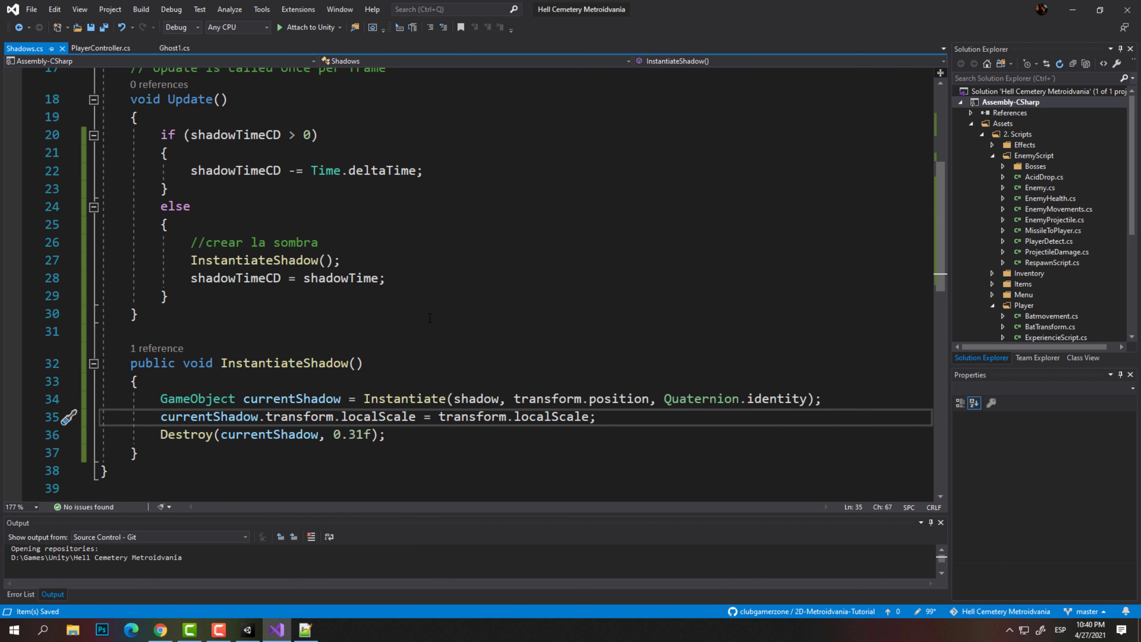
Below line 35, begin the line currentShadow.GetComponent<SpriteRenderer>().sprite using IntelliSense completions
key(Return)
key(Return)
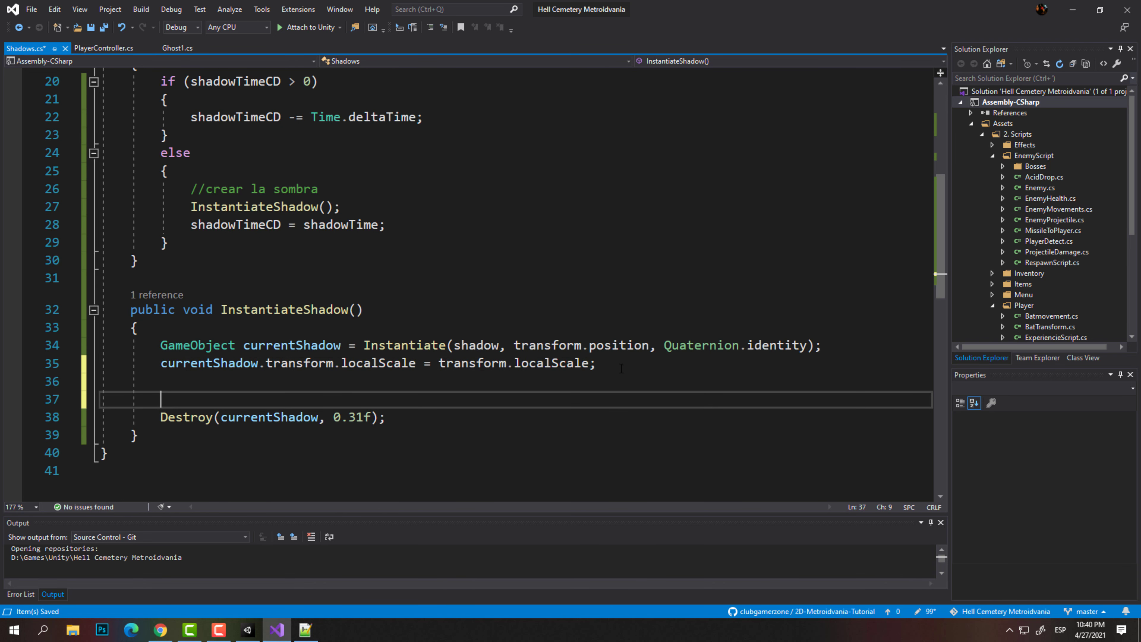
key(Up)
text(Cur)
key(BackSpace)
key(BackSpace)
key(BackSpace)
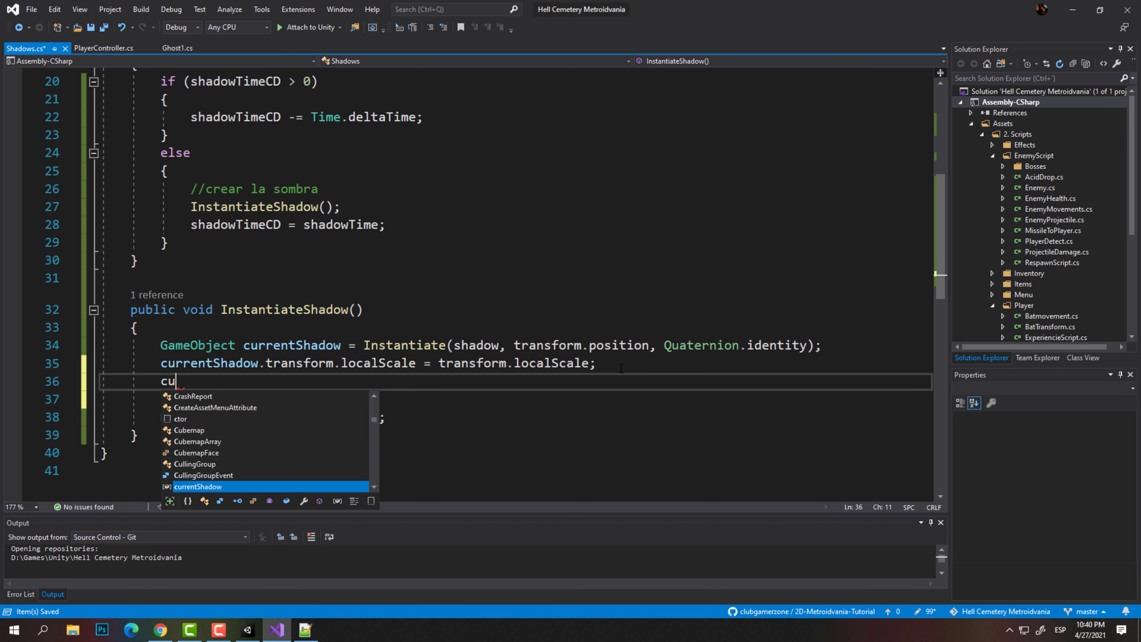
text(current)
key(Tab)
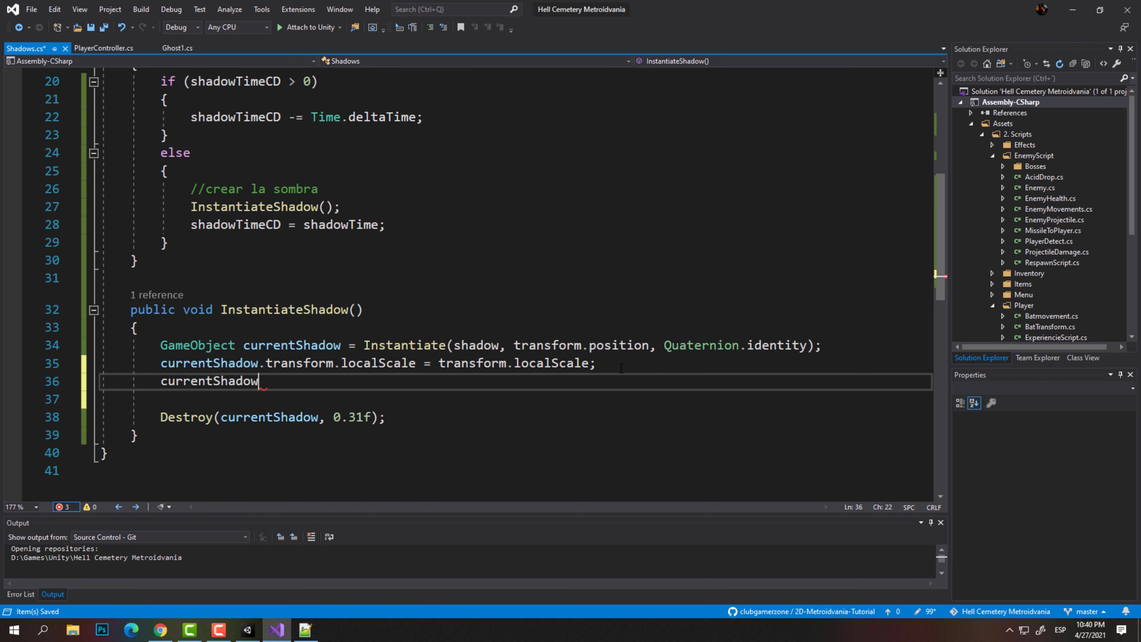
text(.getcompo)
key(Tab)
text(<)
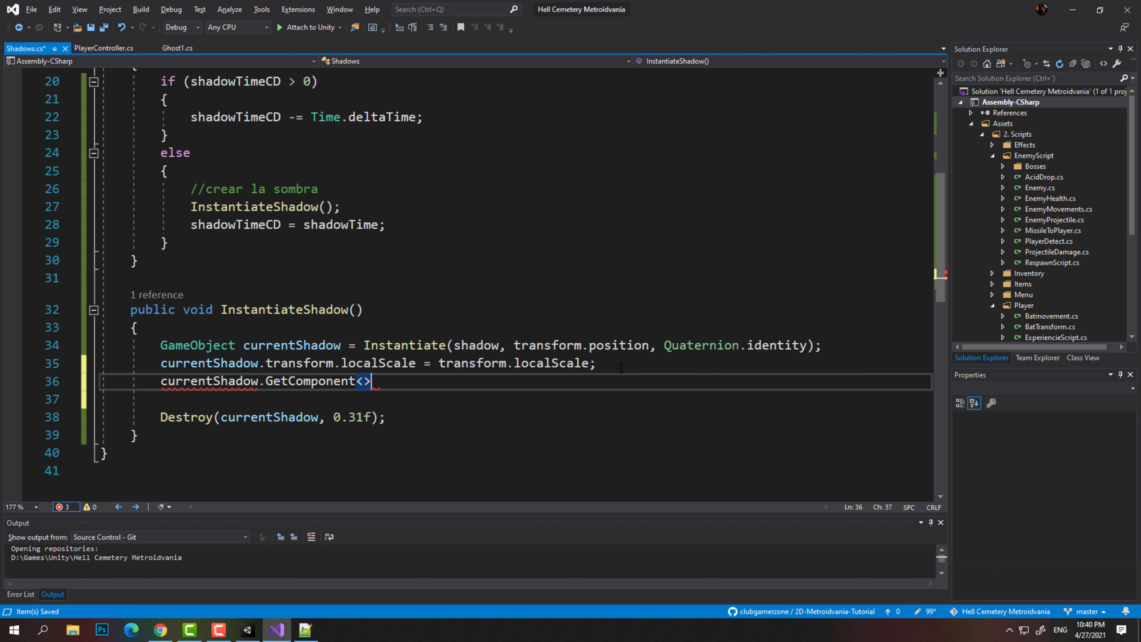
text(Spro)
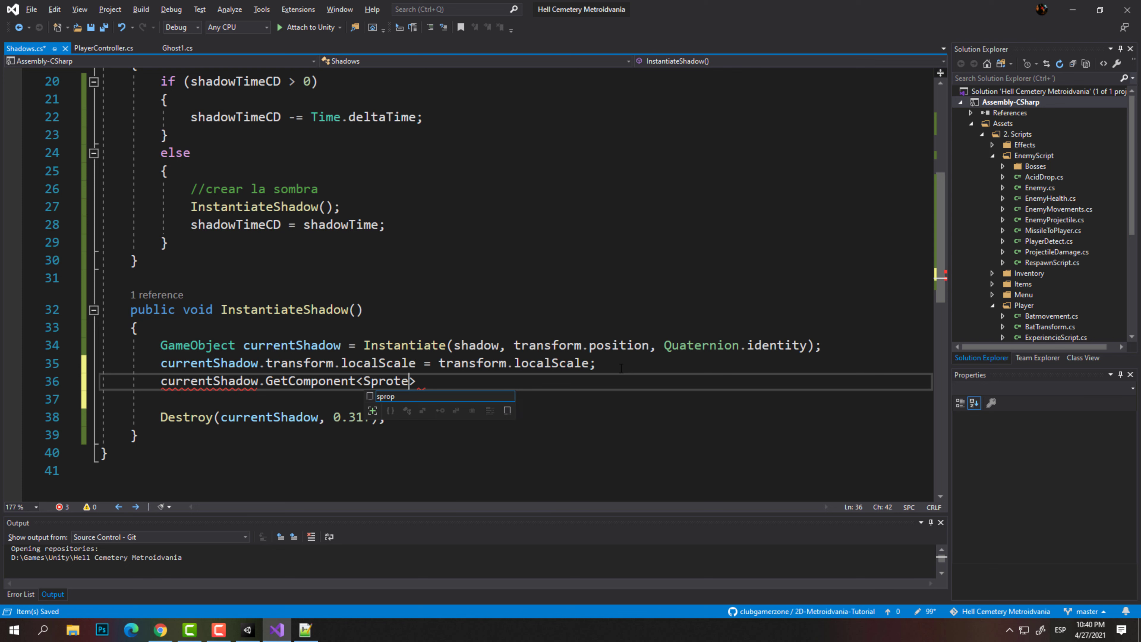
key(BackSpace)
text(iteRe)
key(Tab)
key(alt+shift)
text(>)
key(alt+shift)
text(().sprite = transform.GetComponent<SpriteRenderer>().sprite;)
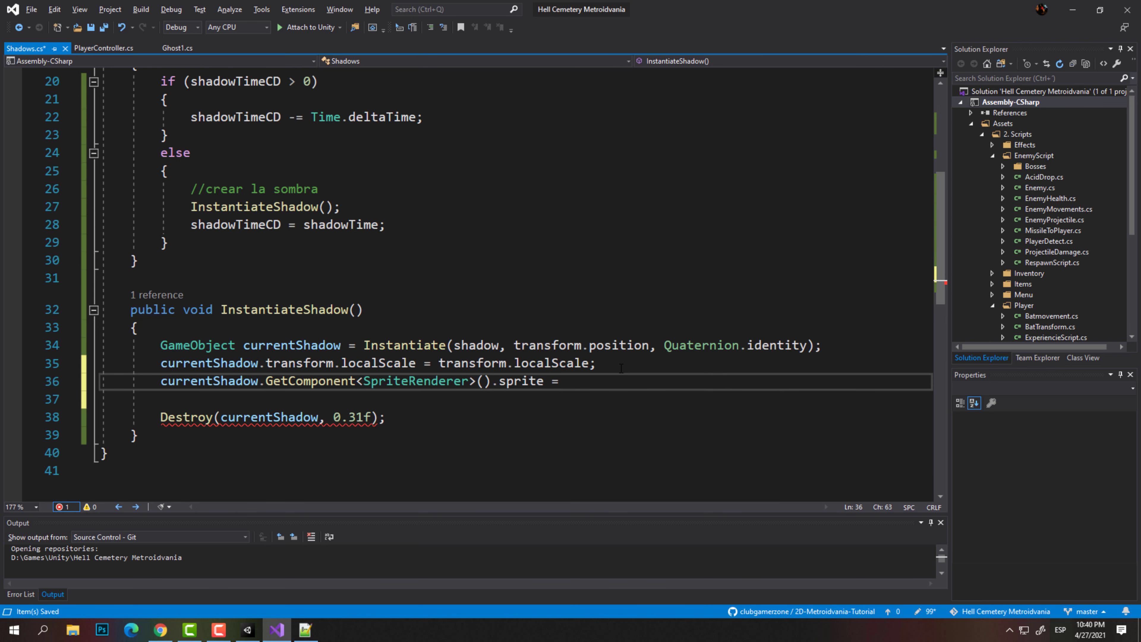
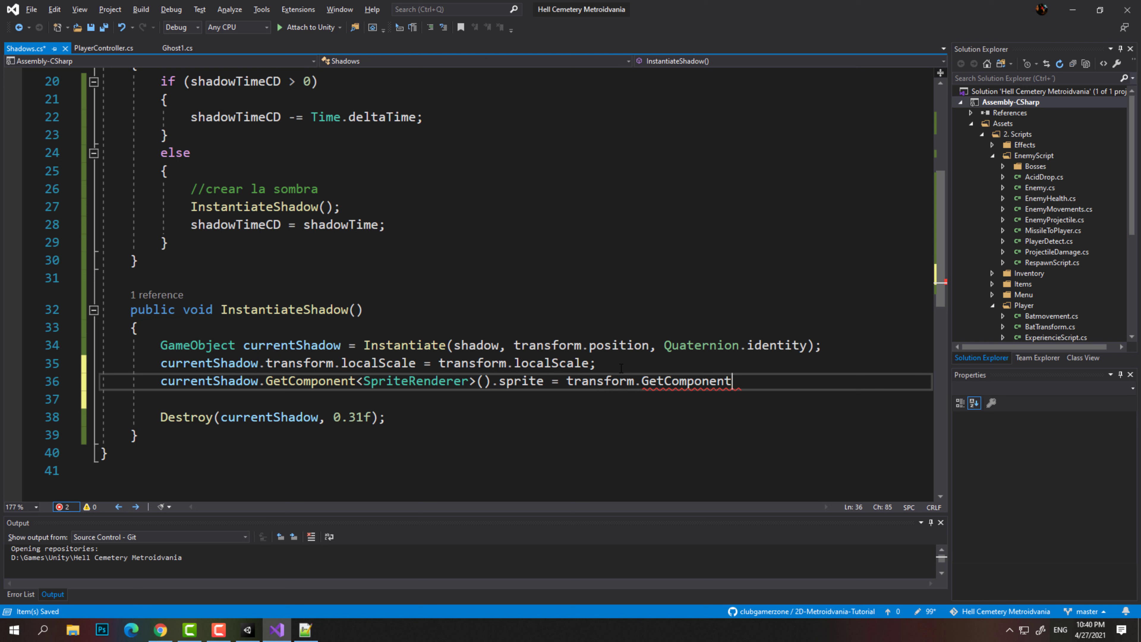
Complete line 36 so each shadow's SpriteRenderer copies the player's current sprite
text(priteRenderer>().)
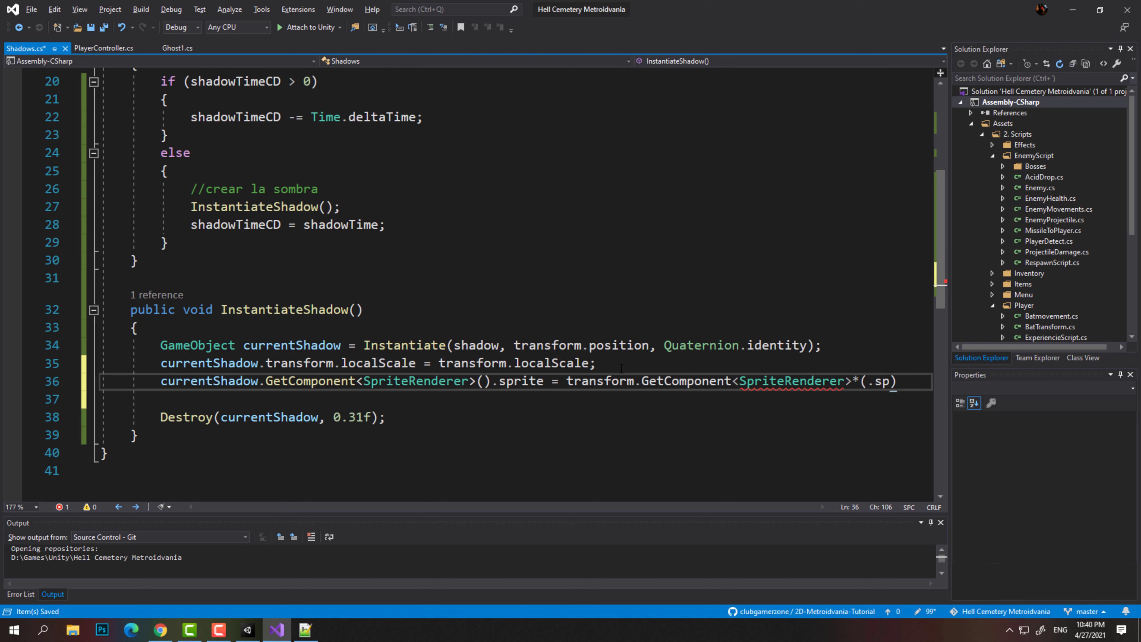
text(sprite;)
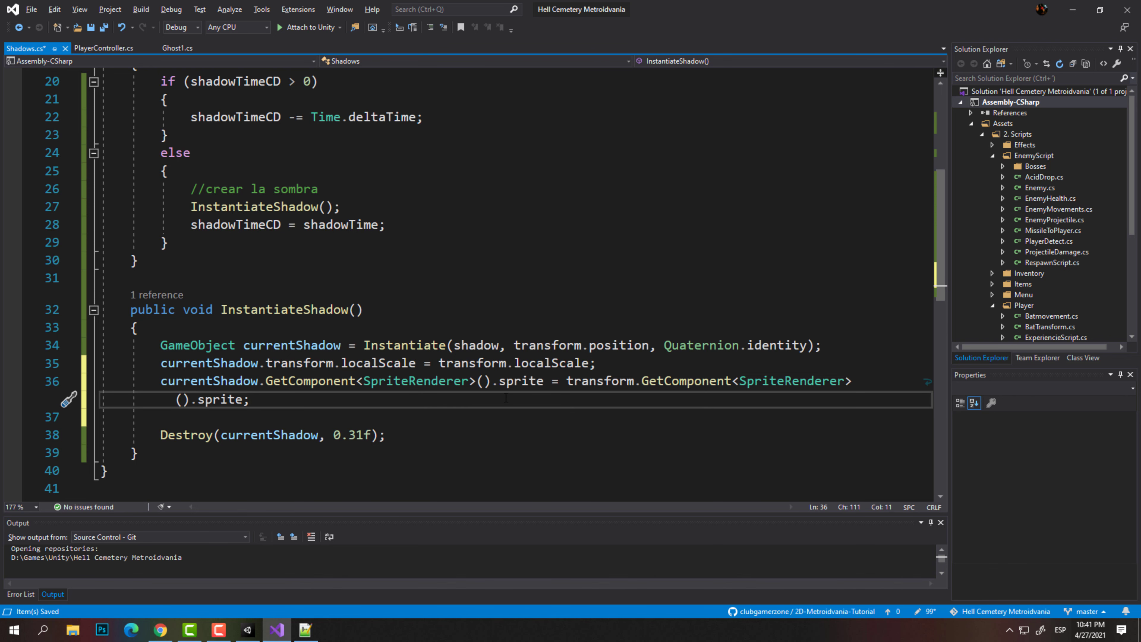
drag(548, 384, 353, 382)
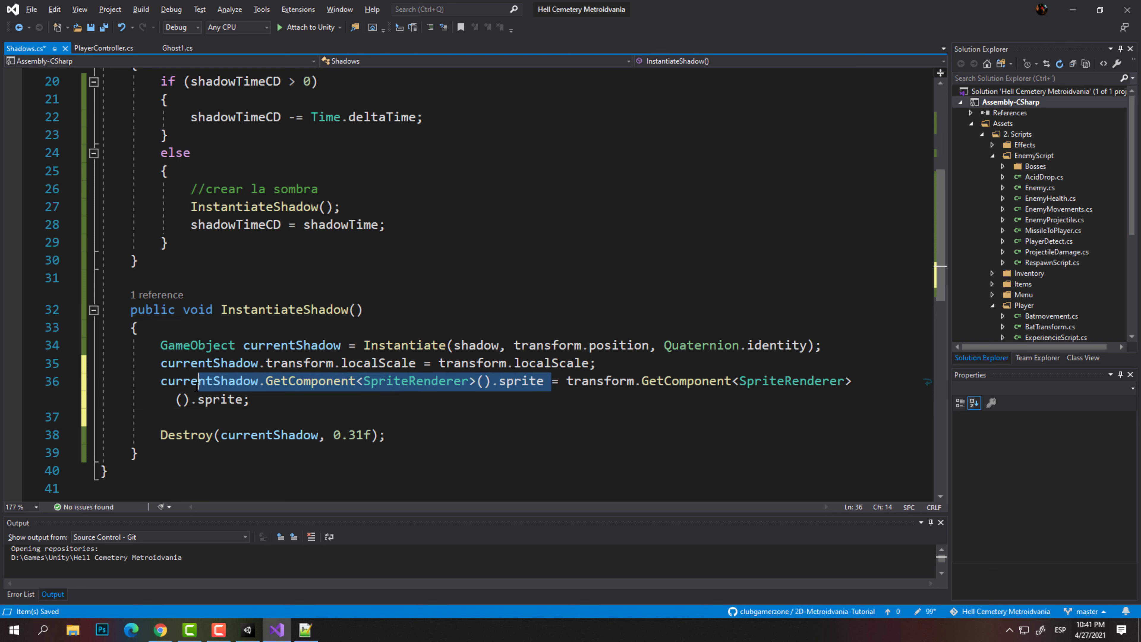
drag(167, 384, 160, 382)
drag(567, 382, 597, 397)
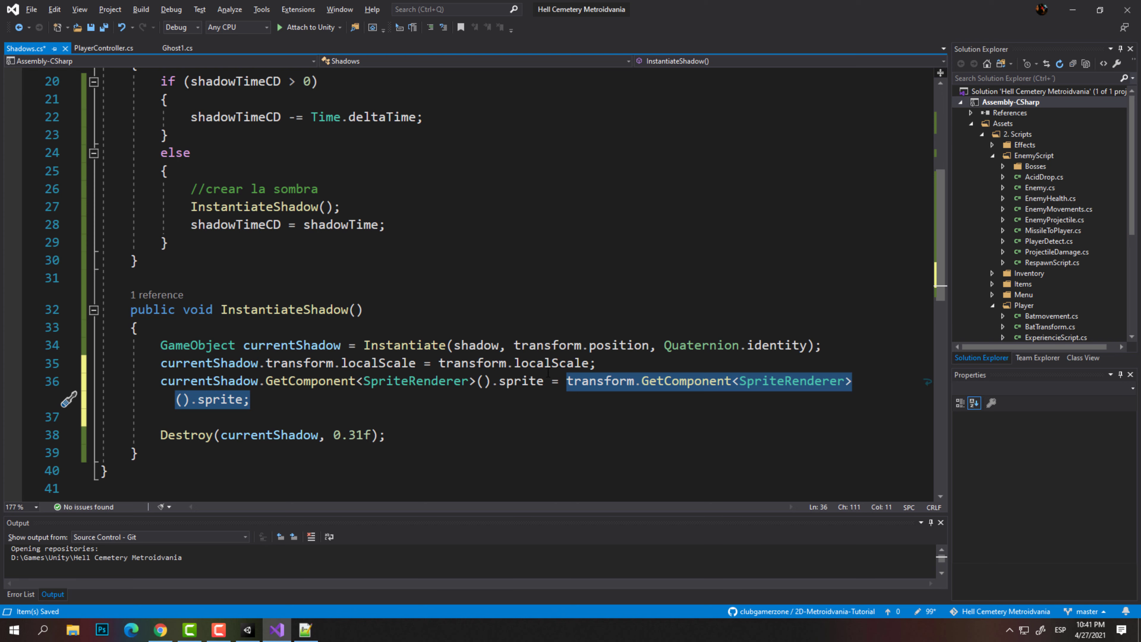
drag(532, 382, 445, 382)
click(461, 310)
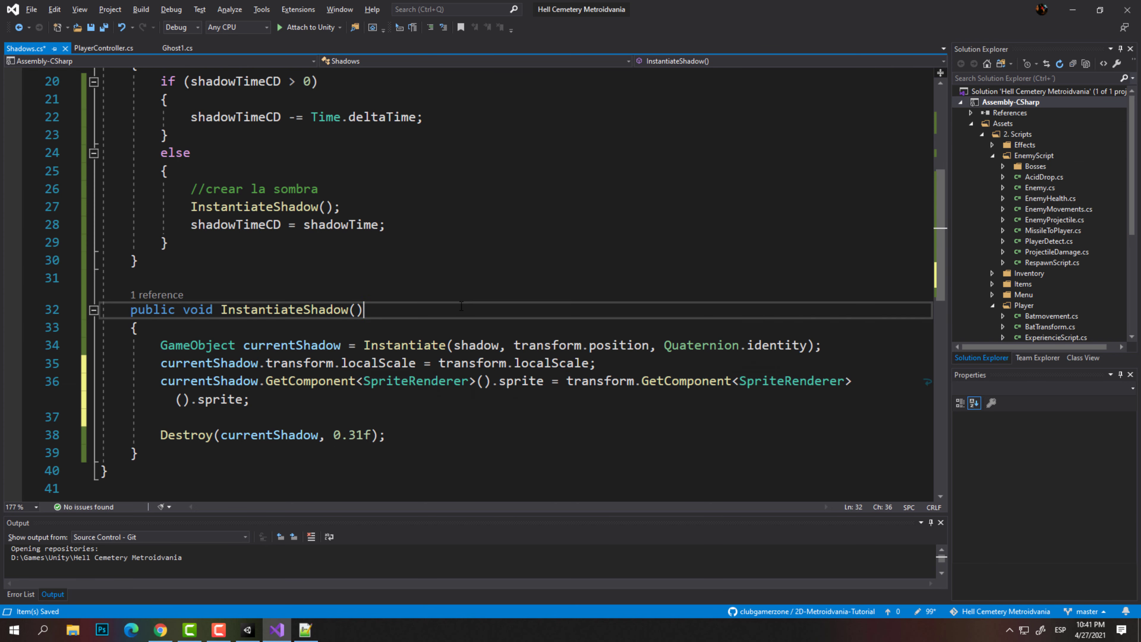
key(alt+Tab)
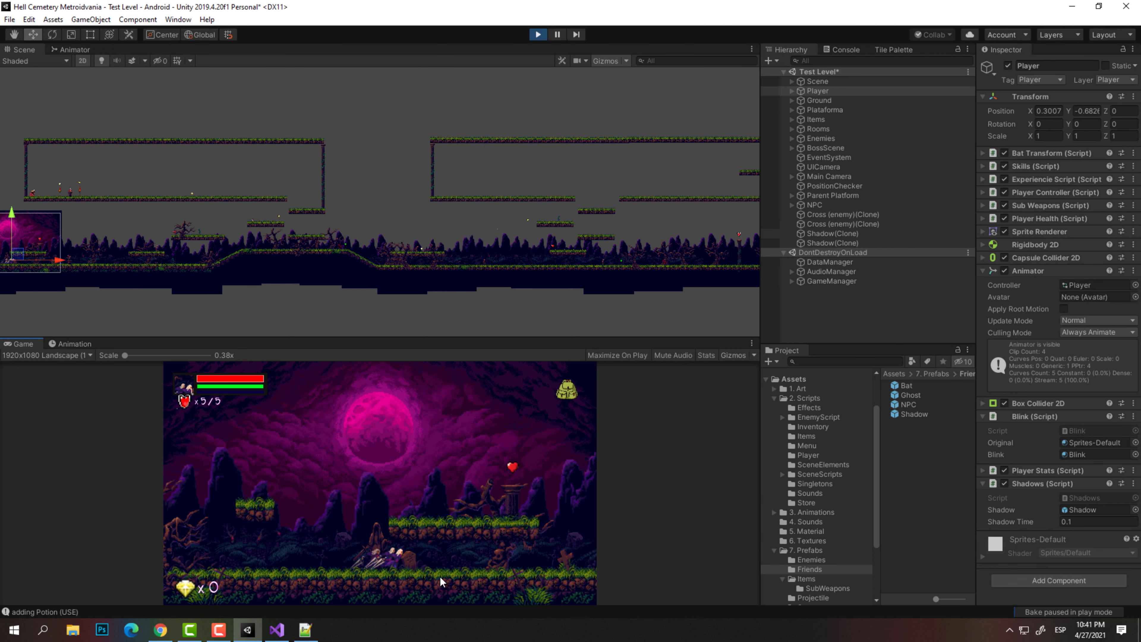
Move and jump the player in play mode to test the shadow afterimages
key(Right)
key(space)
key(Right)
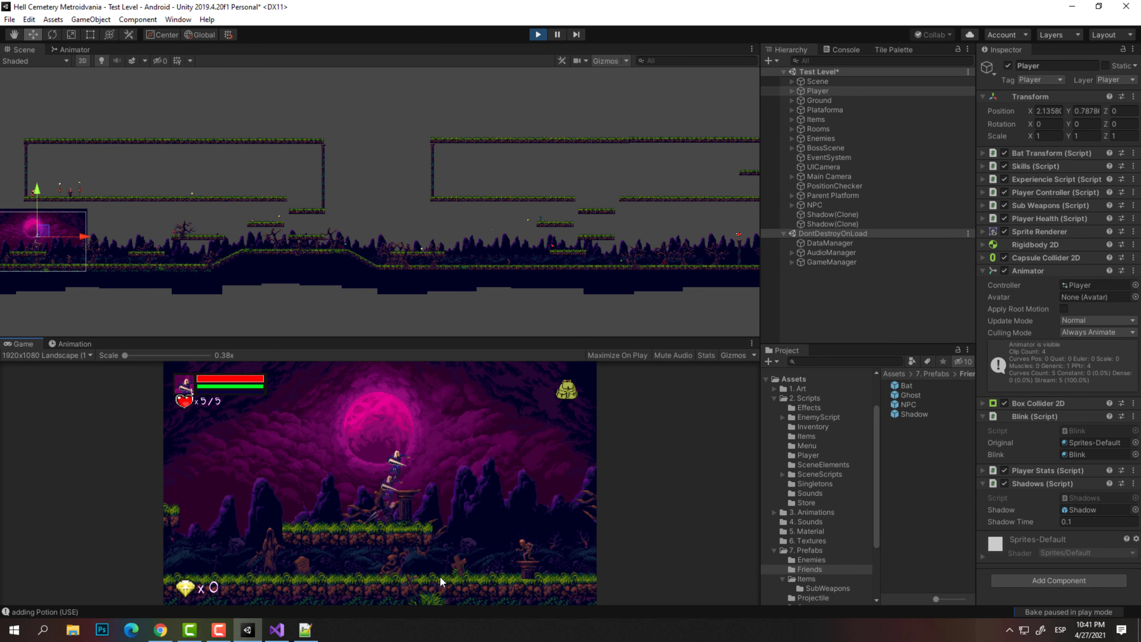
key(Left)
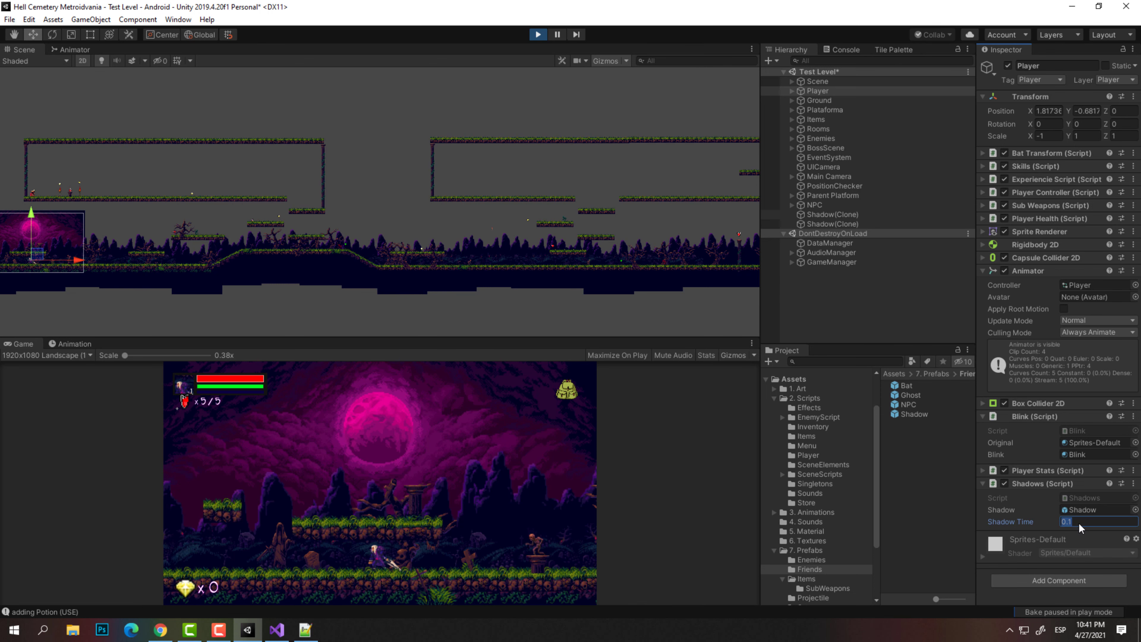
Set the Shadows component's Shadow Time to 1 and move the player to compare
text(1)
click(412, 567)
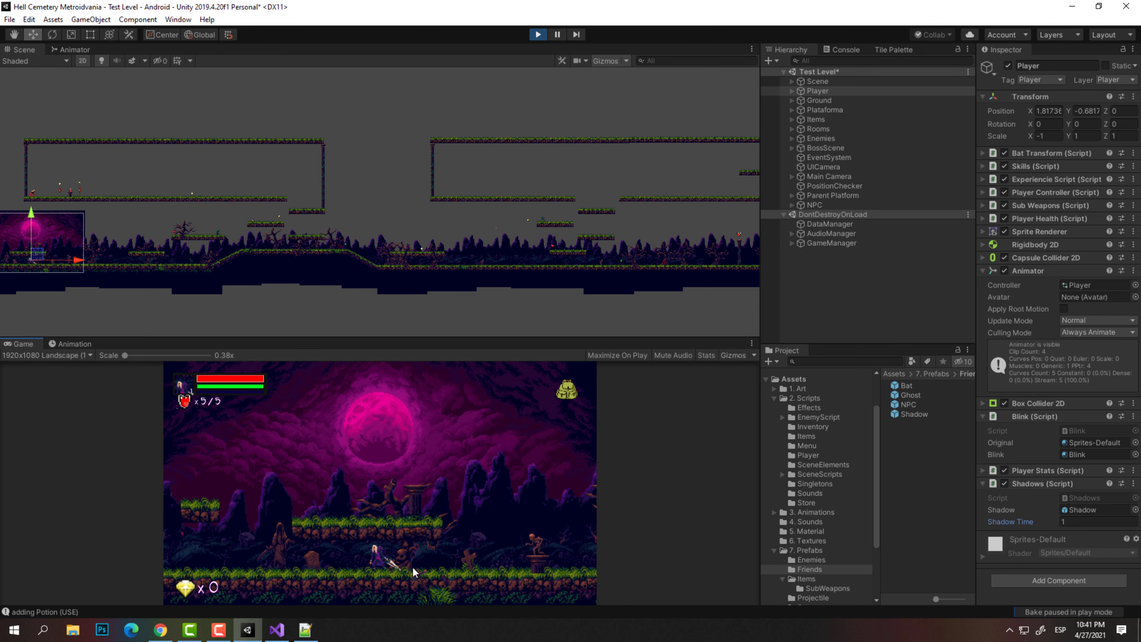
key(Left)
key(Left)
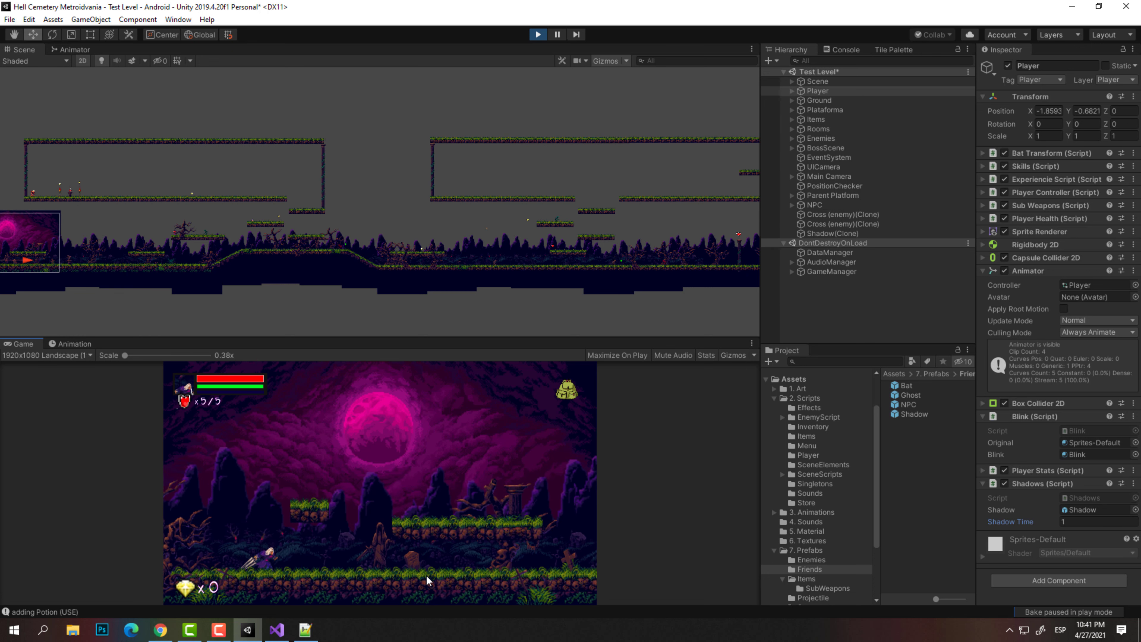
key(Right)
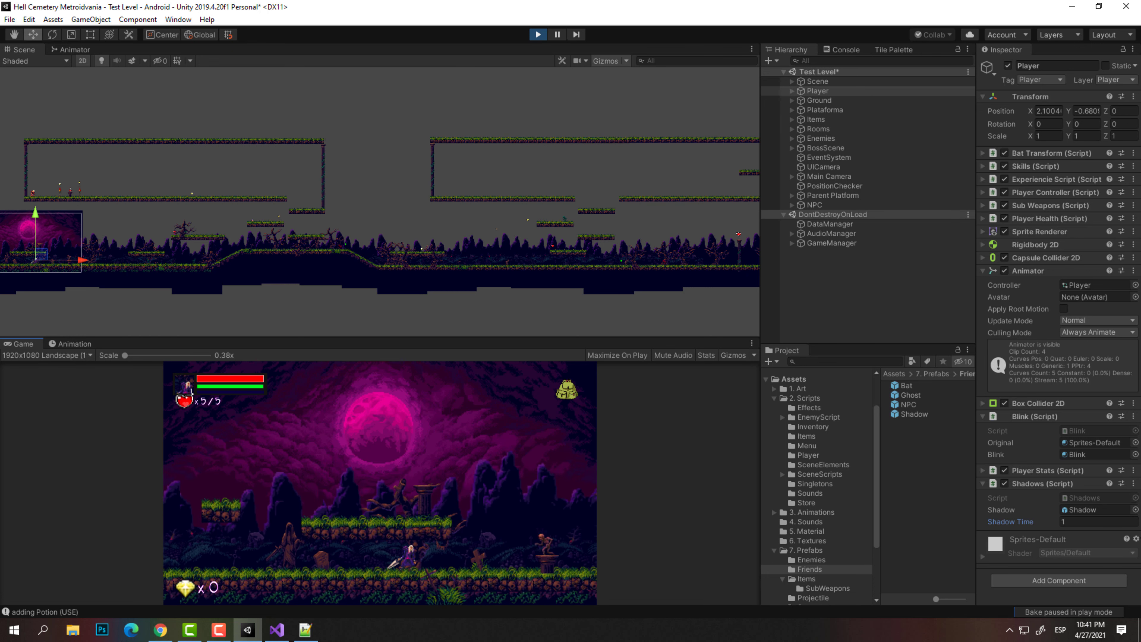
Lower Shadow Time to 0.002, then run, jump and dash to see the denser trail
click(1082, 522)
text(0.002)
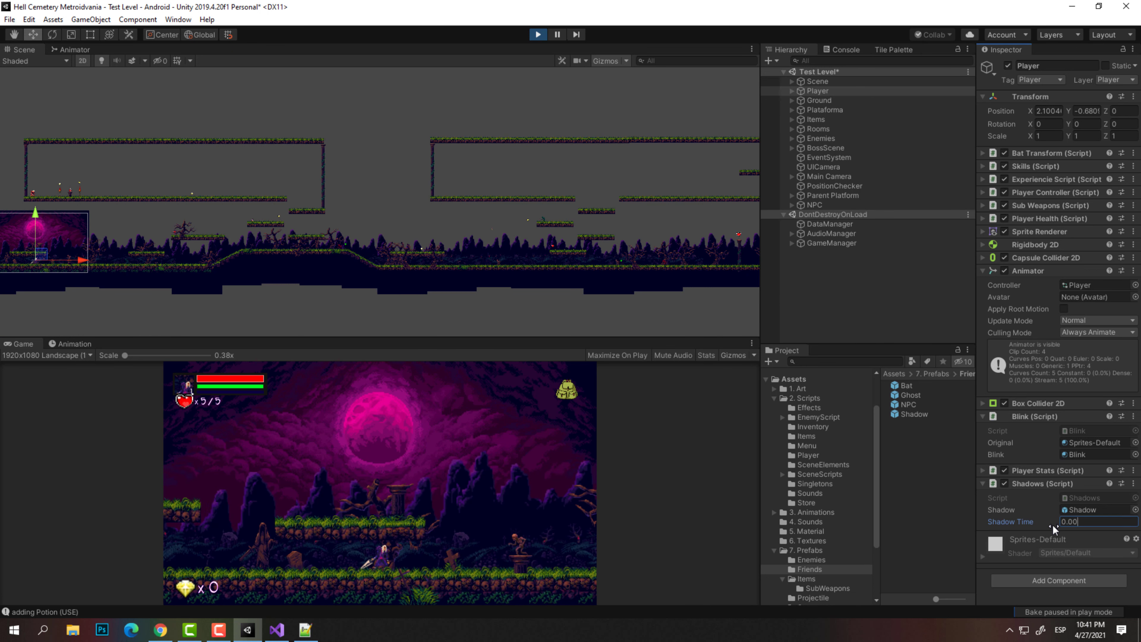
click(503, 564)
key(Left)
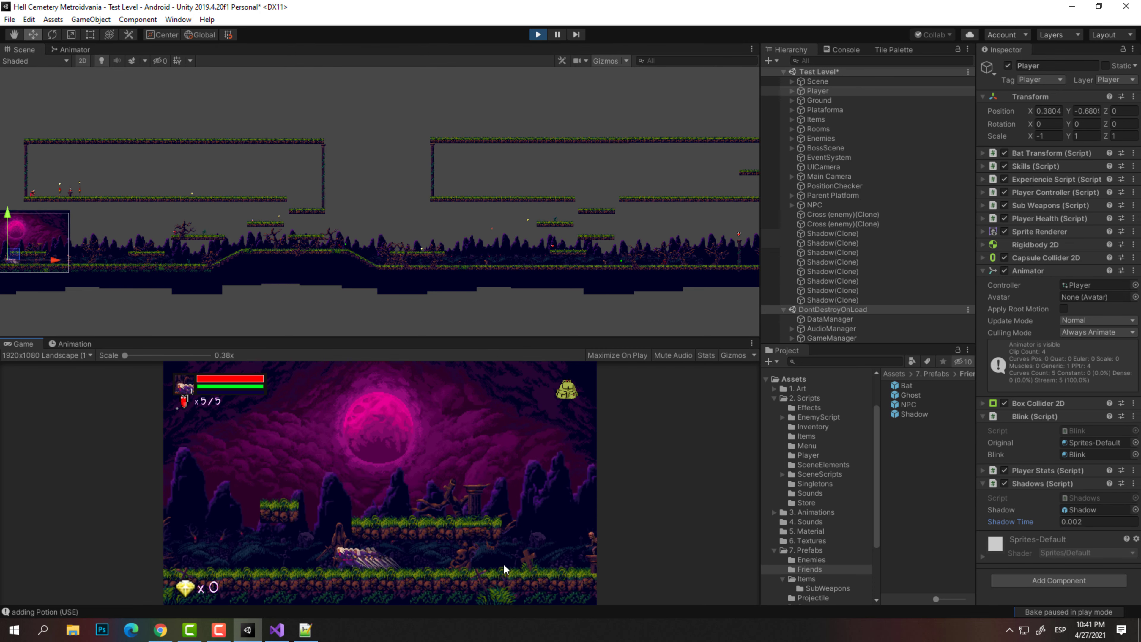
key(Right)
key(space)
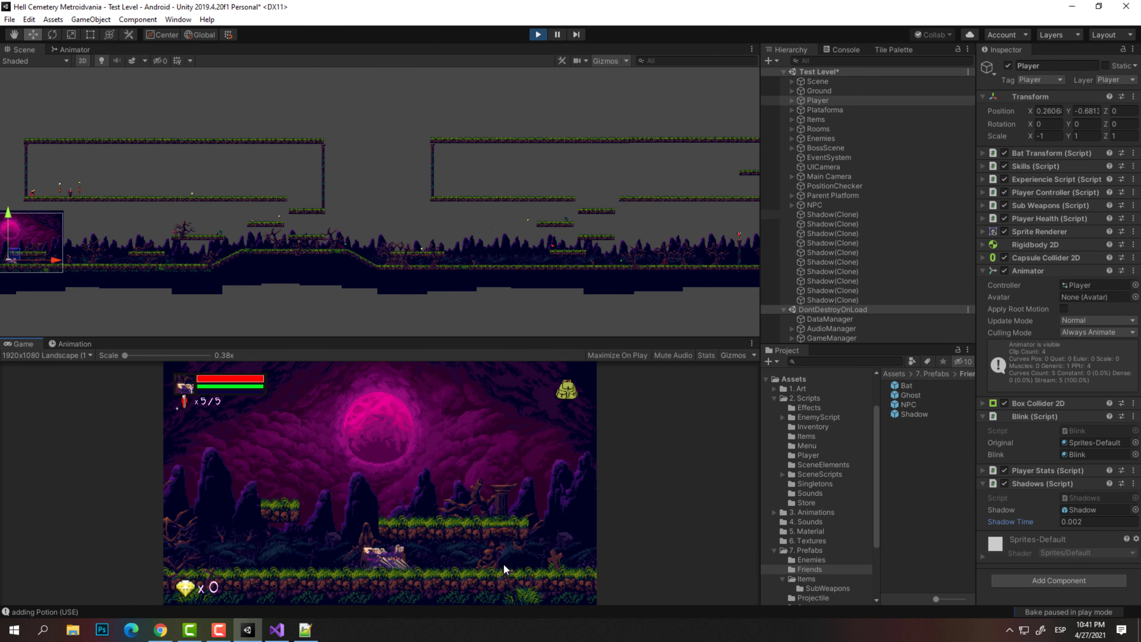
key(Right)
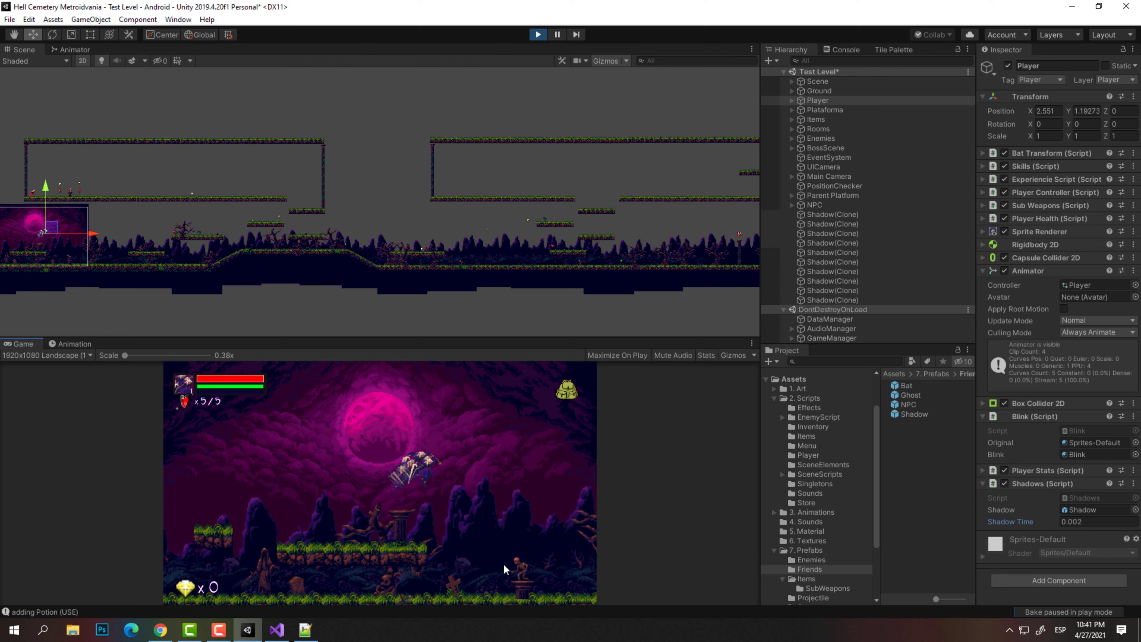
key(Left)
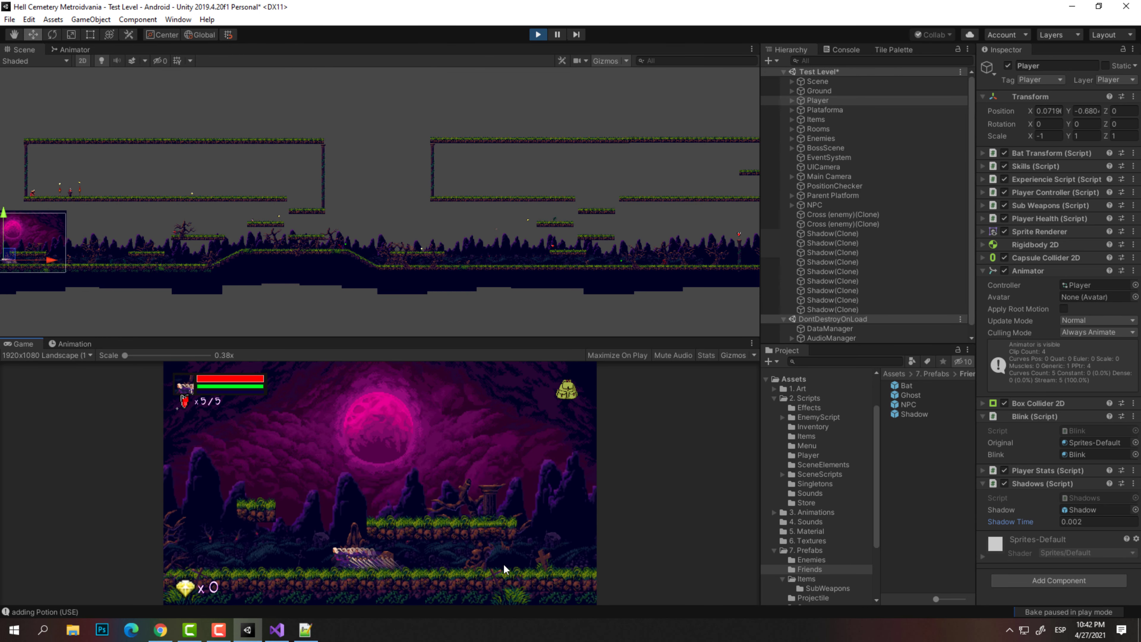
key(shift+space)
Dash, run and jump across the grass platforms to check the trail, then stop play mode
key(Left)
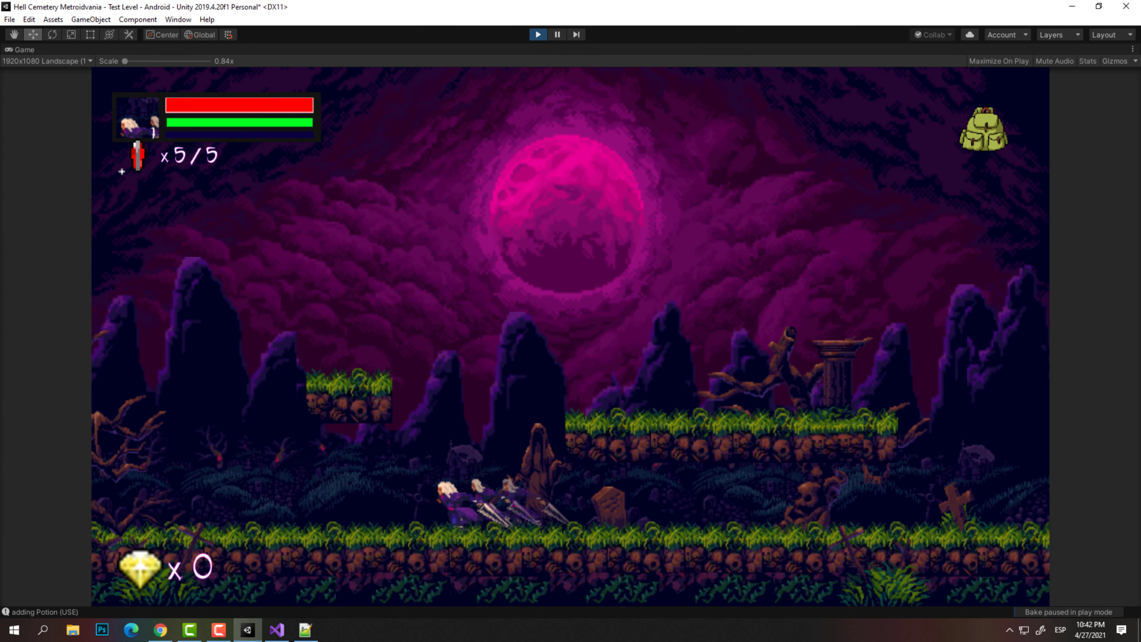
key(Right)
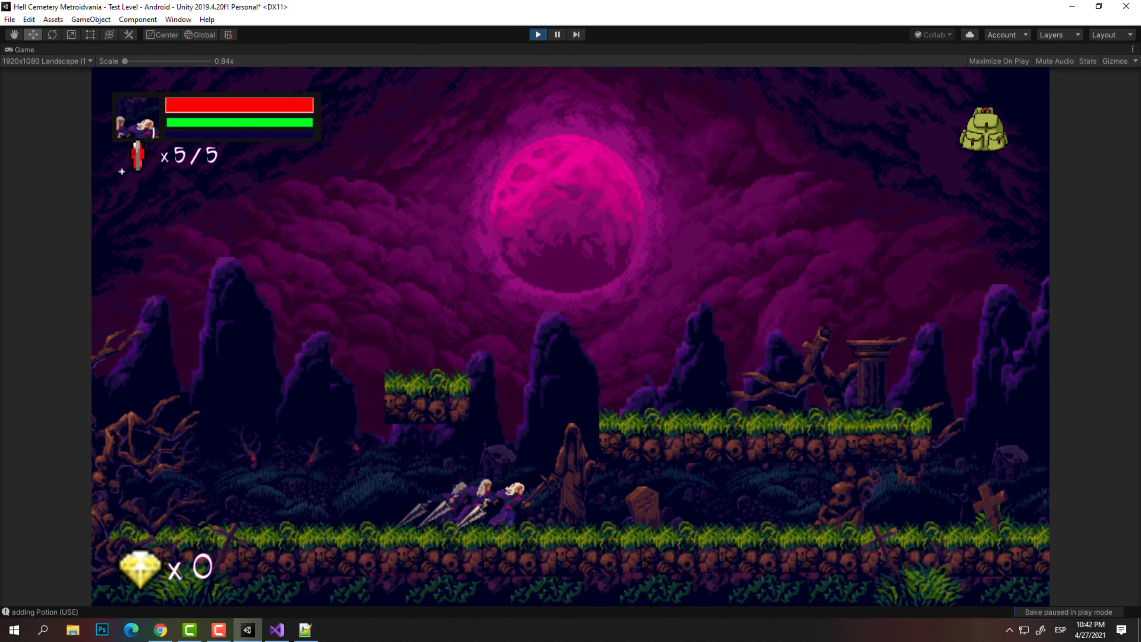
key(space)
key(Right)
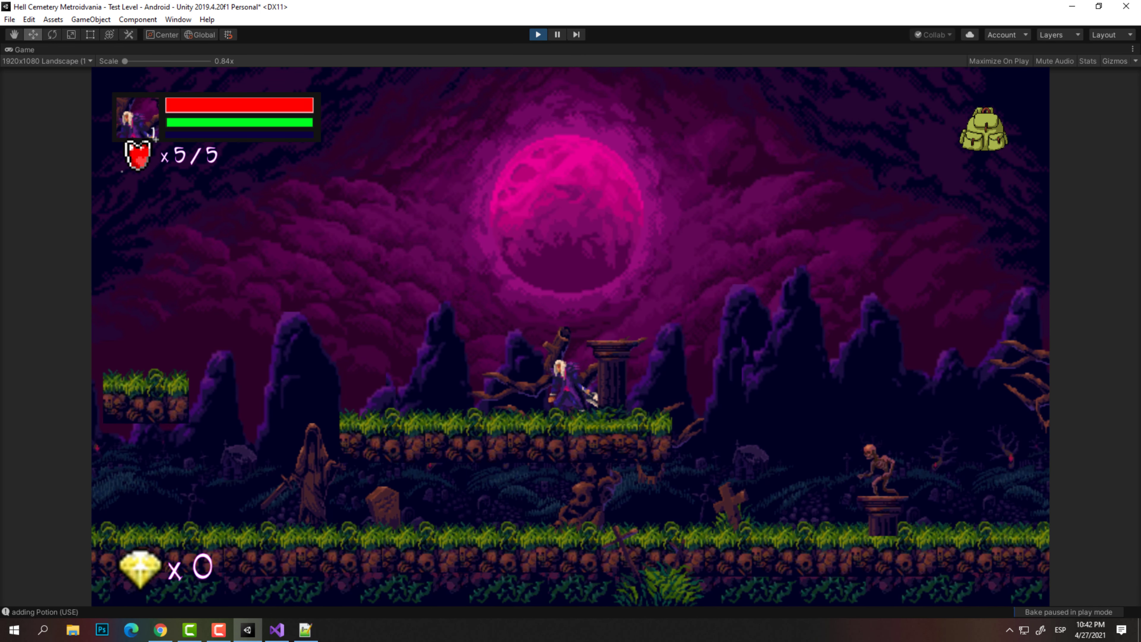
key(Left)
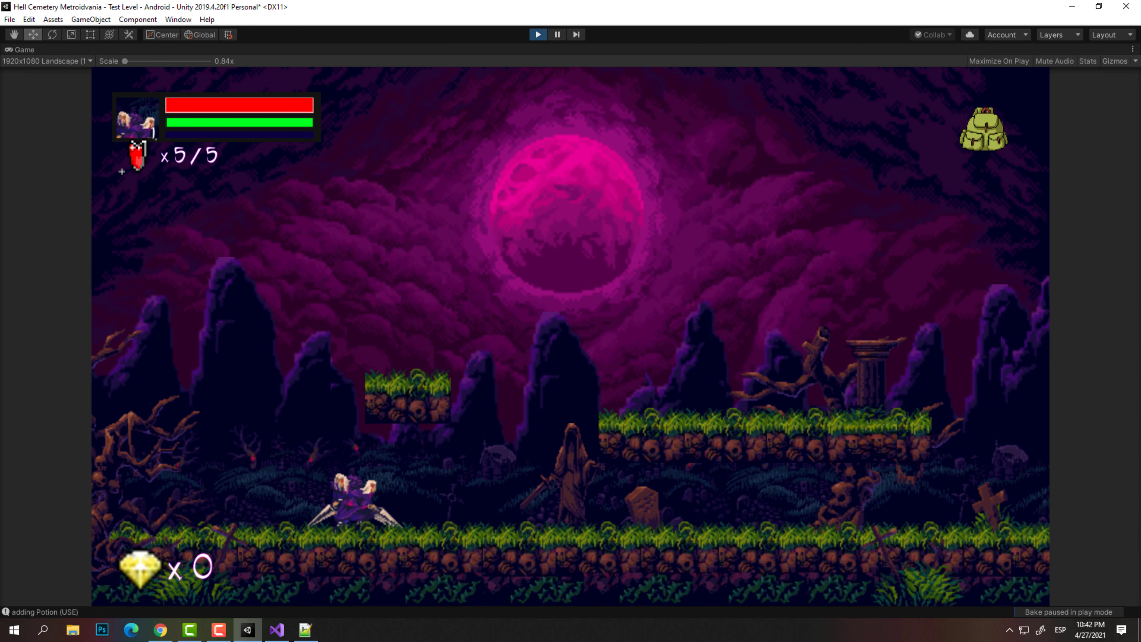
key(Right)
key(Left)
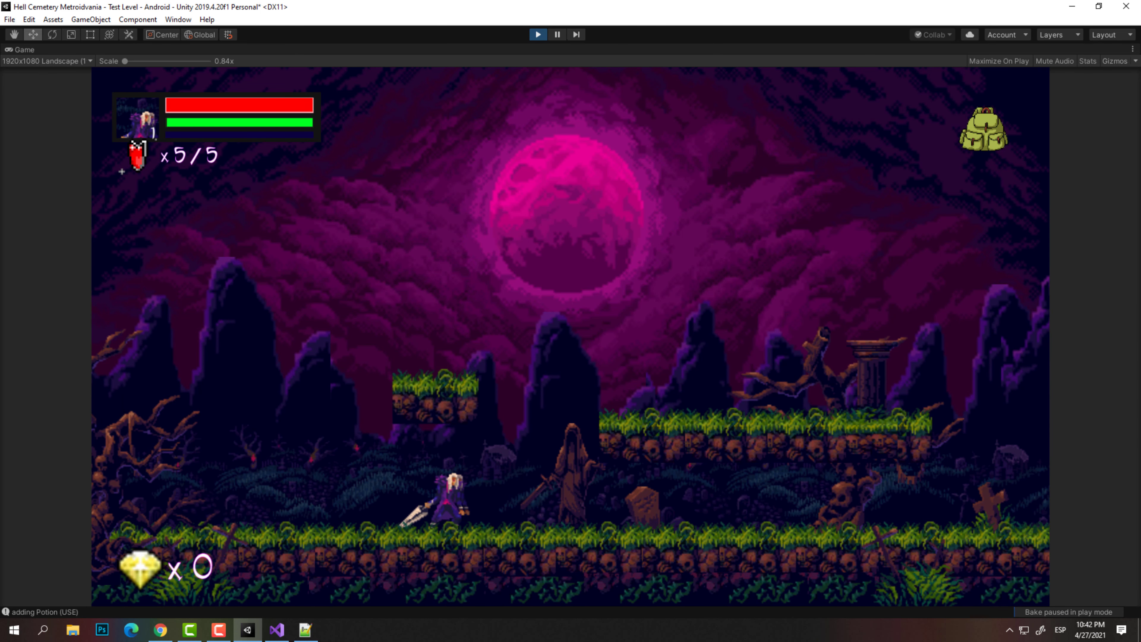
key(Right)
key(space)
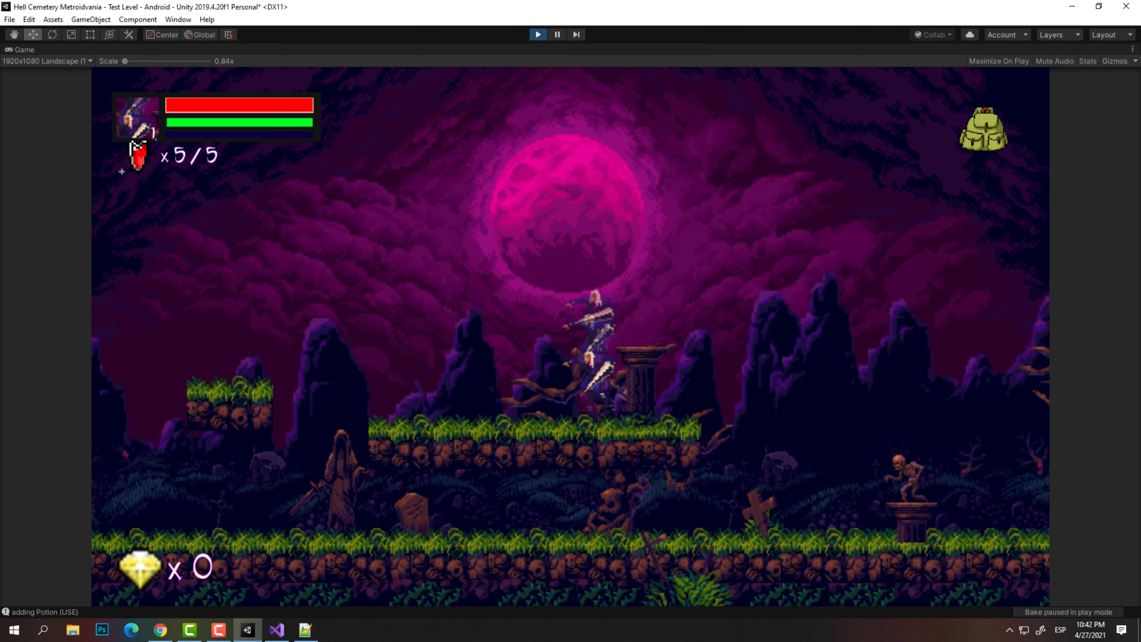
click(541, 35)
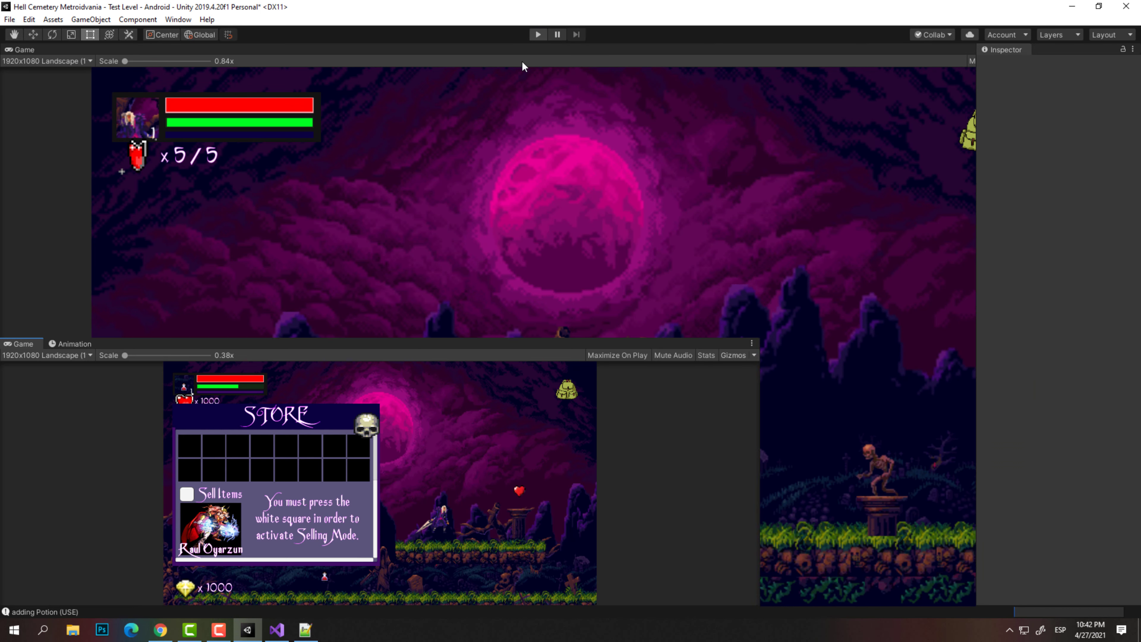
In Update, begin an if checking GetComponent<Rigidbody2D>().velocity.x != 0
click(277, 629)
scroll(320, 340, up, 3)
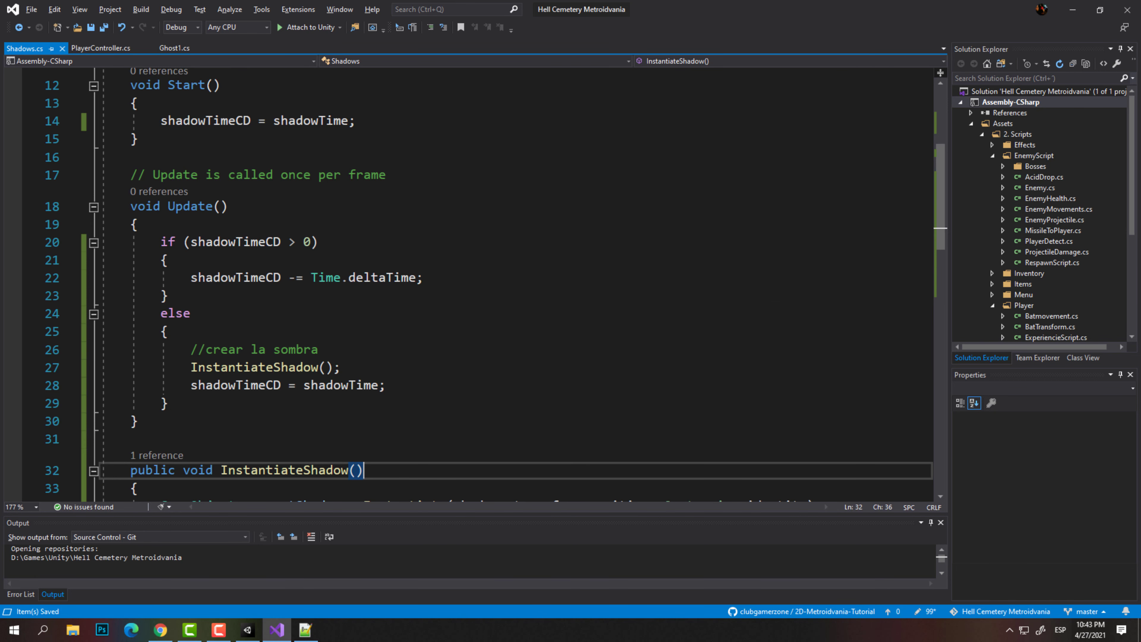
click(340, 356)
key(Return)
key(Return)
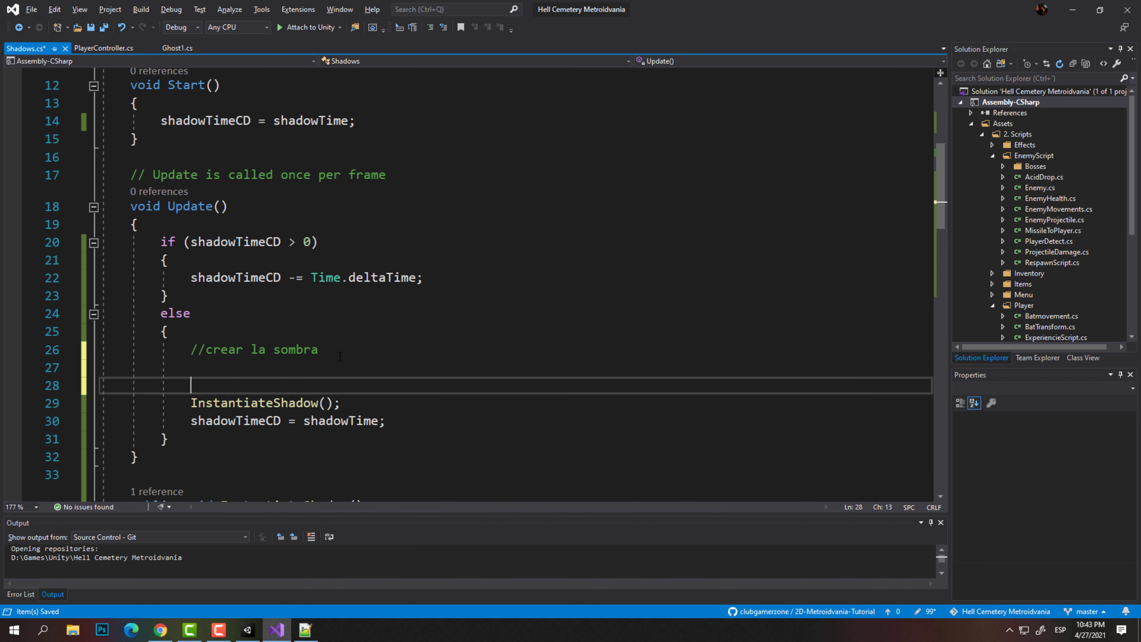
key(Up)
text(f)
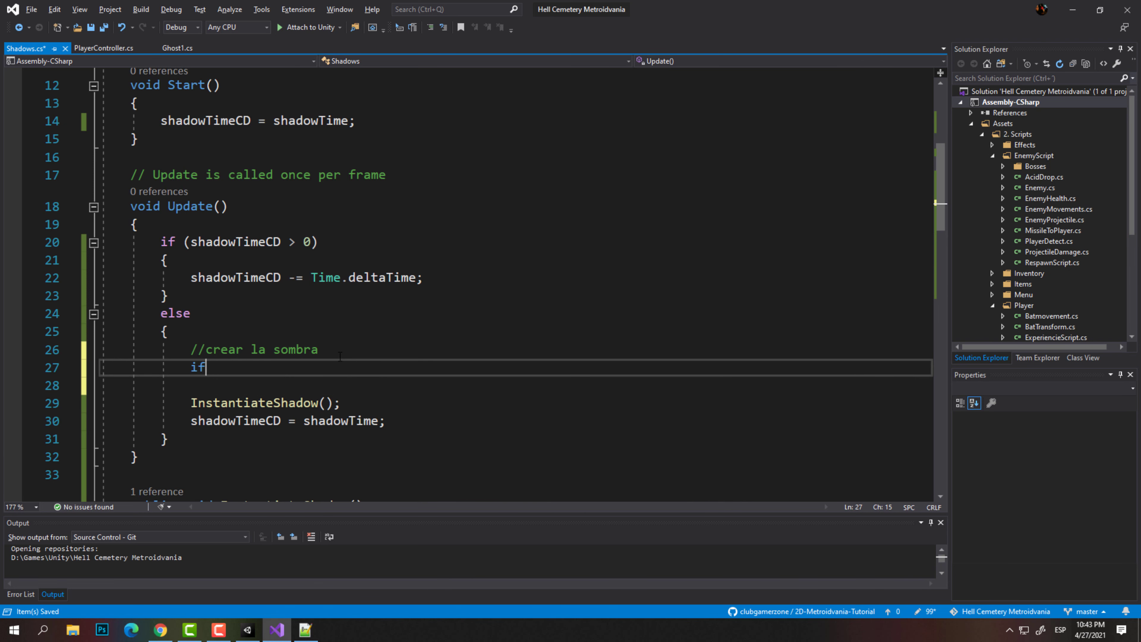
text((getcom)
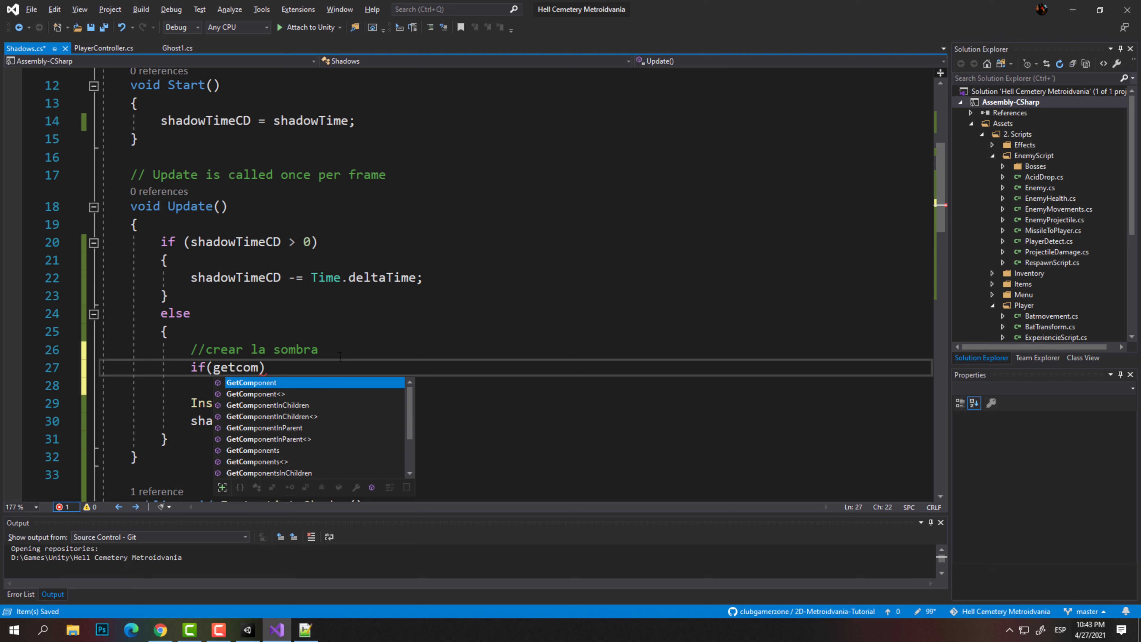
key(Tab)
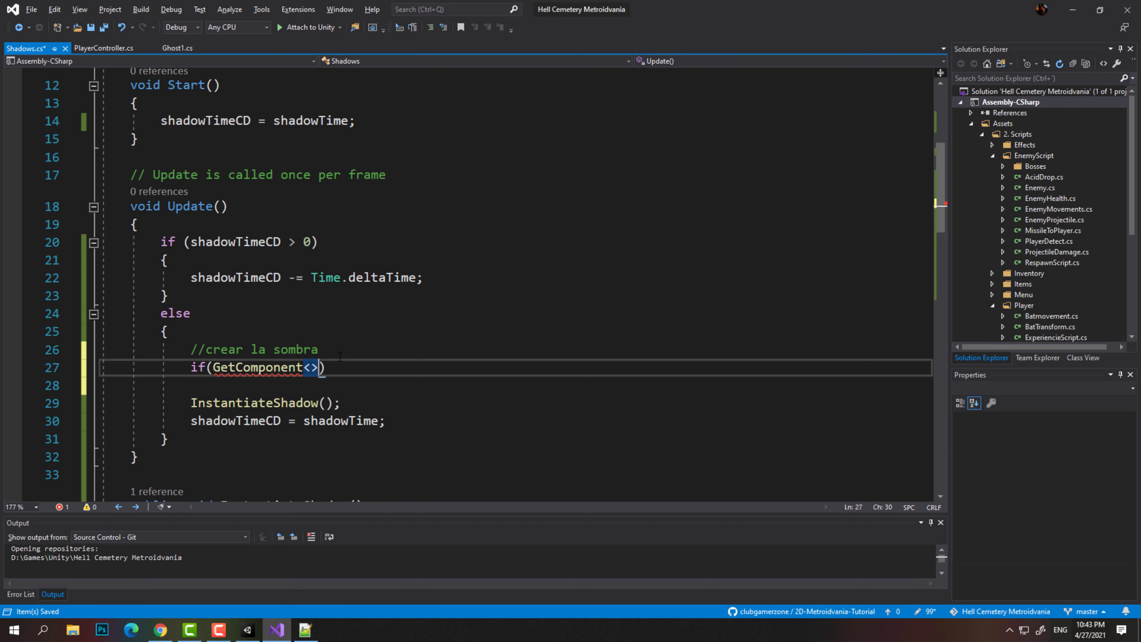
text(rigid)
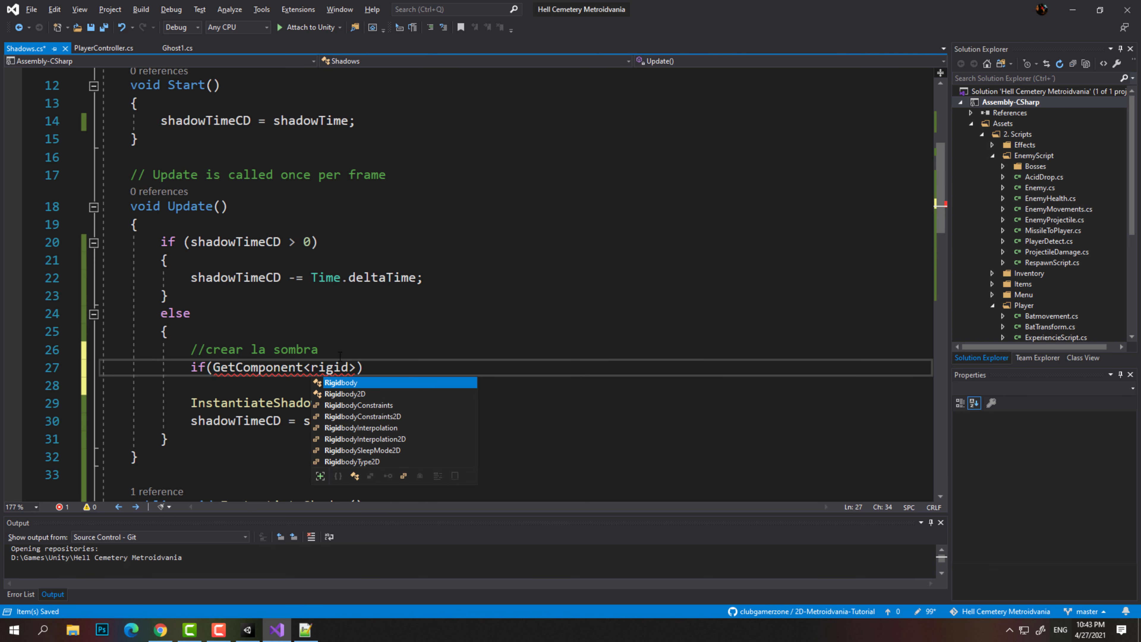
key(Down)
key(Tab)
text(().)
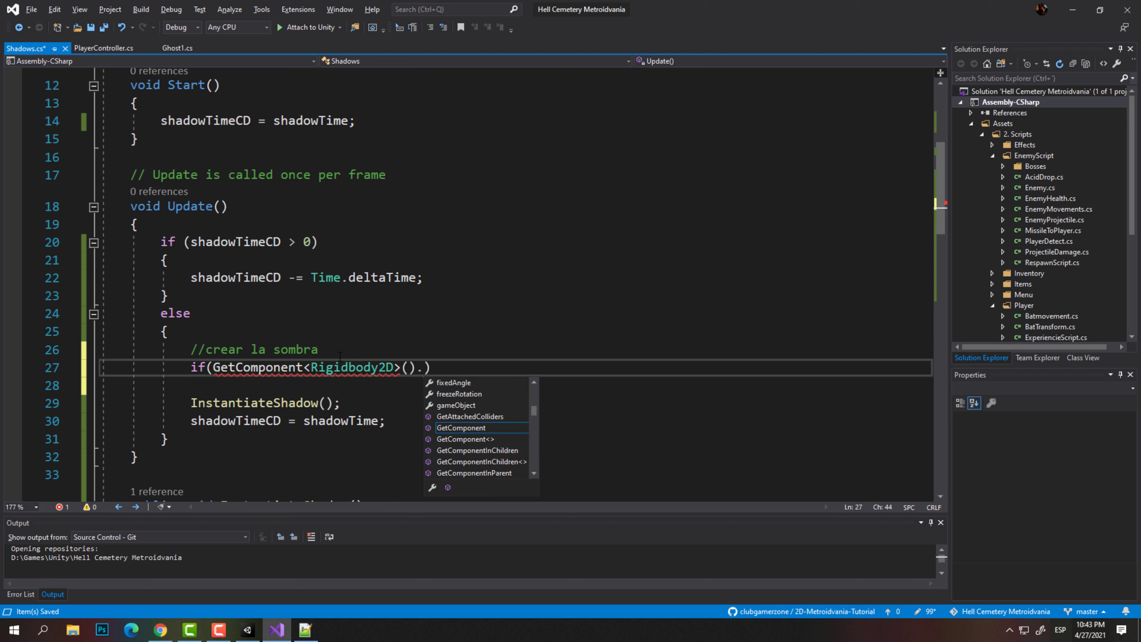
text(velocity.x !=0 ||)
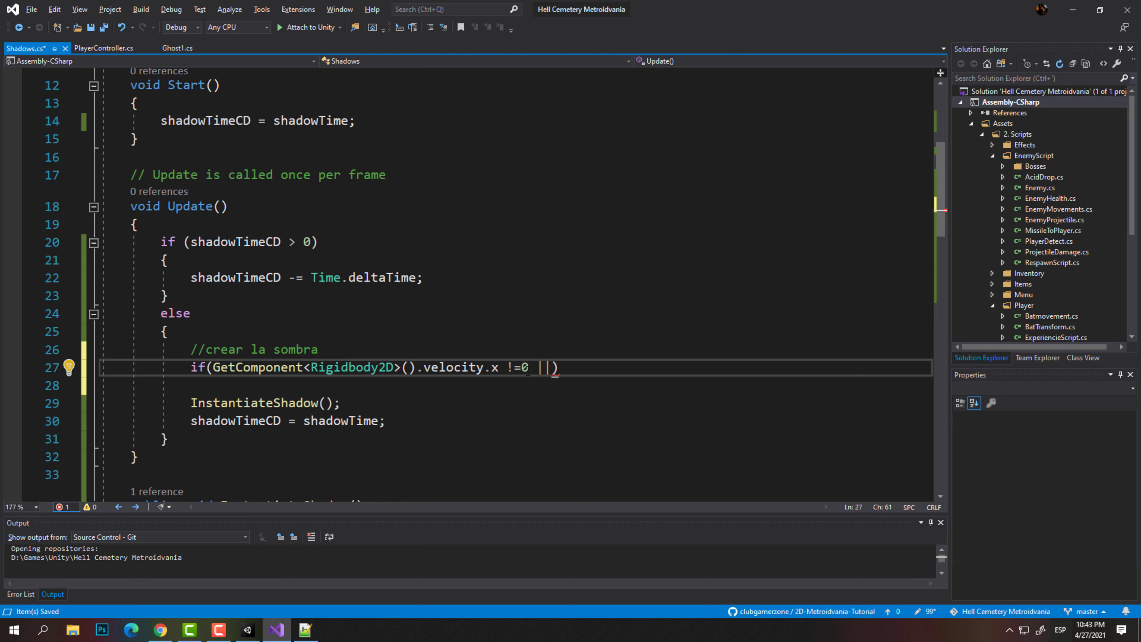
Add a || velocity.y != 0 check by copying the condition, and open the if block
drag(527, 372, 227, 373)
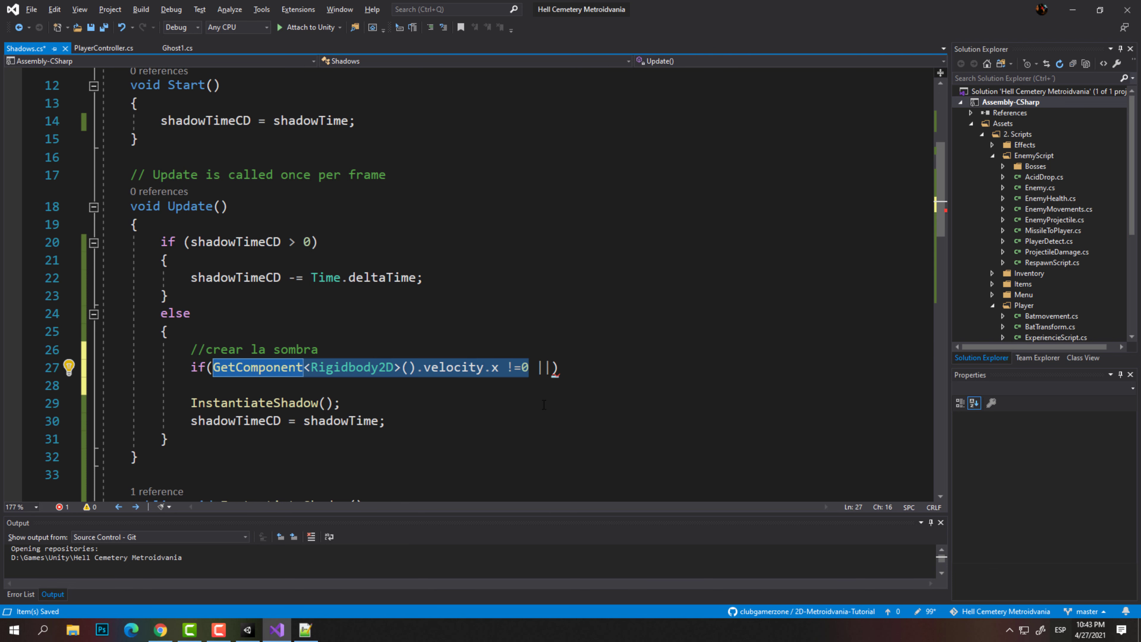
click(552, 369)
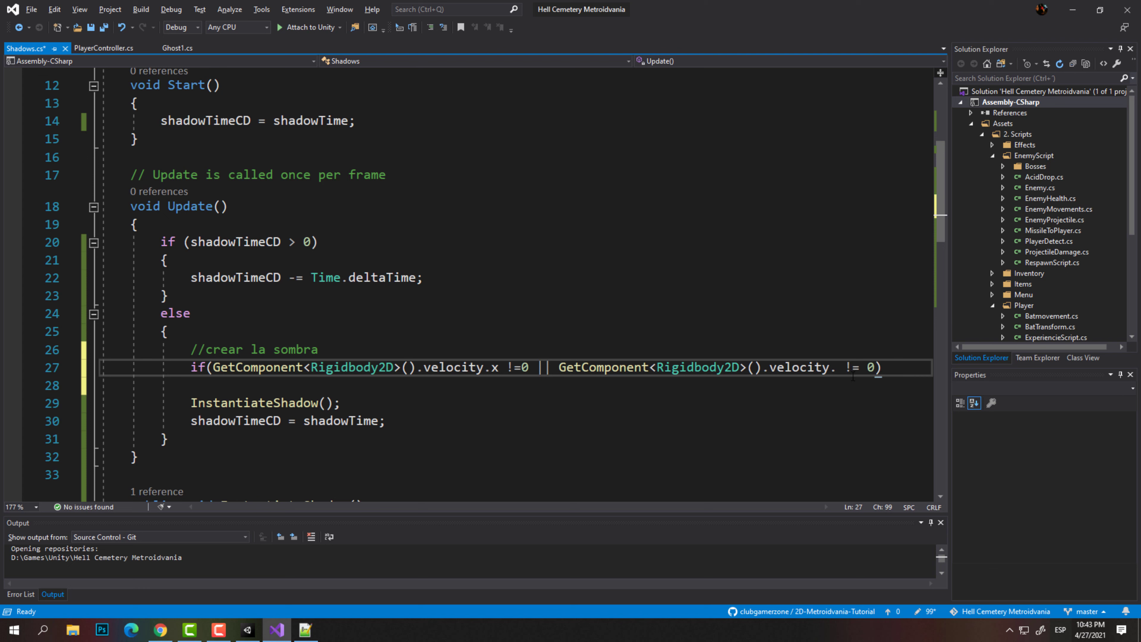
text(y)
key(End)
key(Return)
text({)
key(Return)
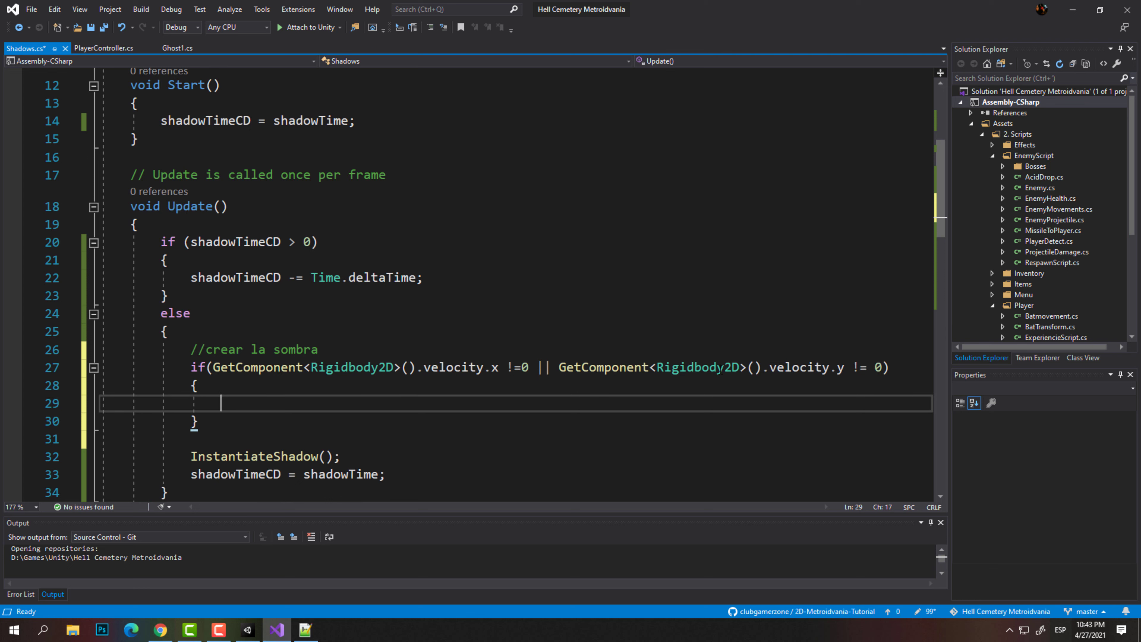
Move the InstantiateShadow() call inside the if block's braces
drag(340, 456, 205, 456)
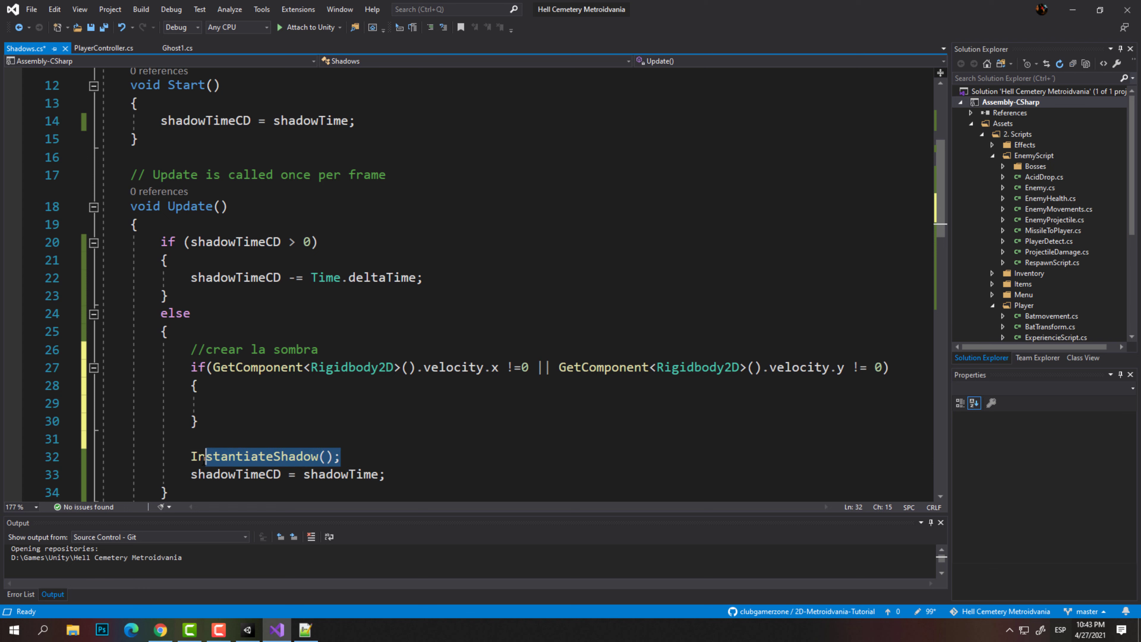
key(ctrl+x)
click(208, 402)
click(226, 420)
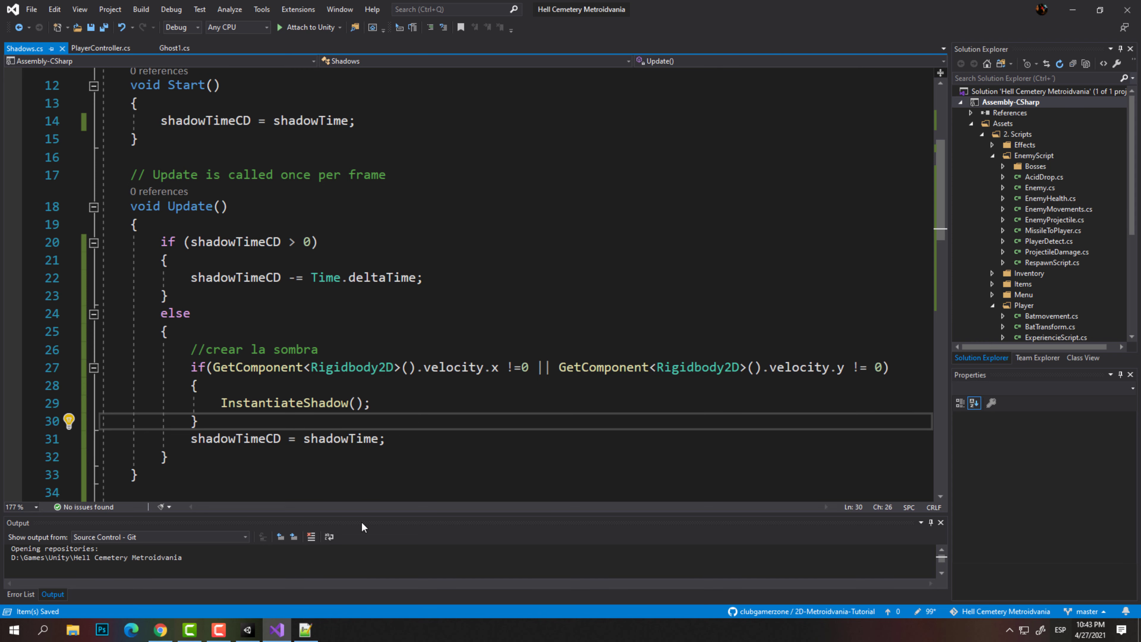
click(248, 630)
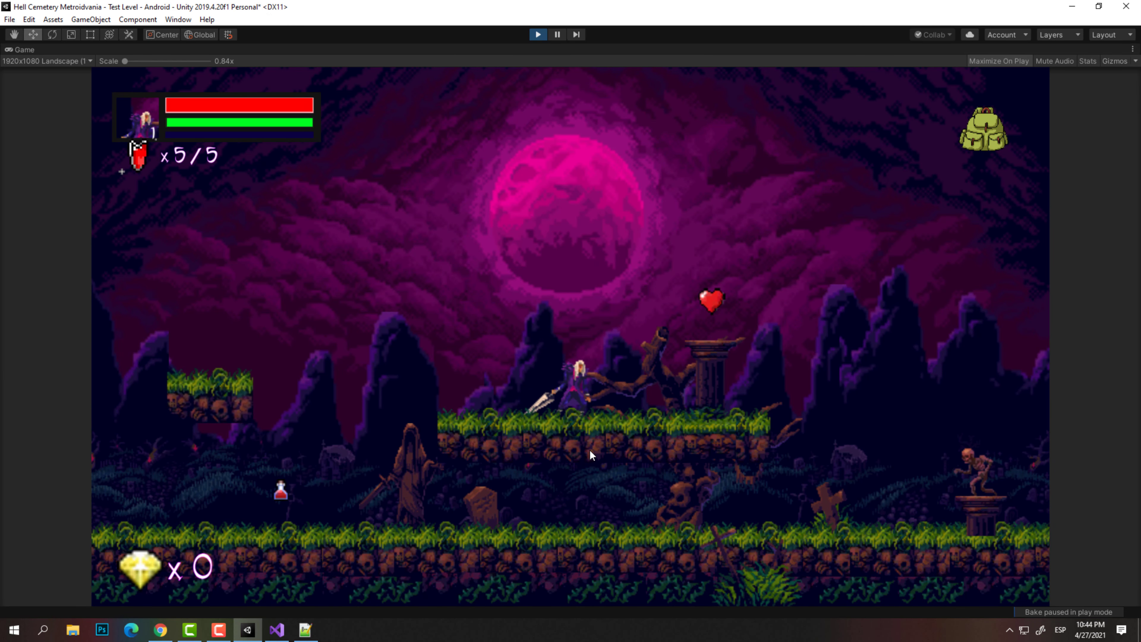
Run and dash left and right along the ground, watching the afterimages while moving
key(Left)
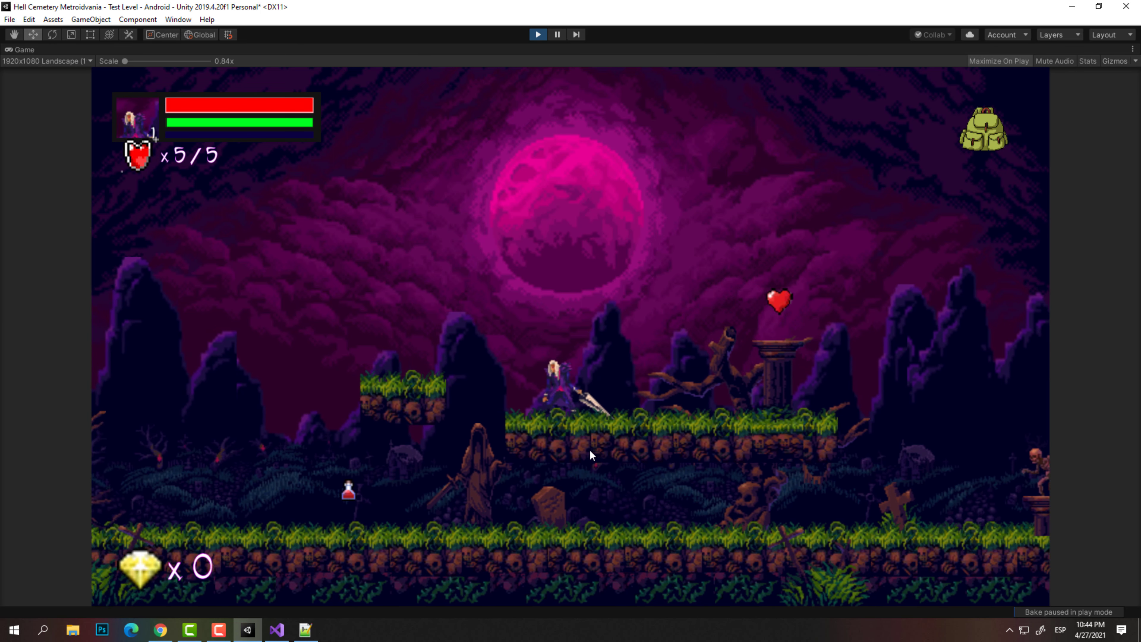
key(Right)
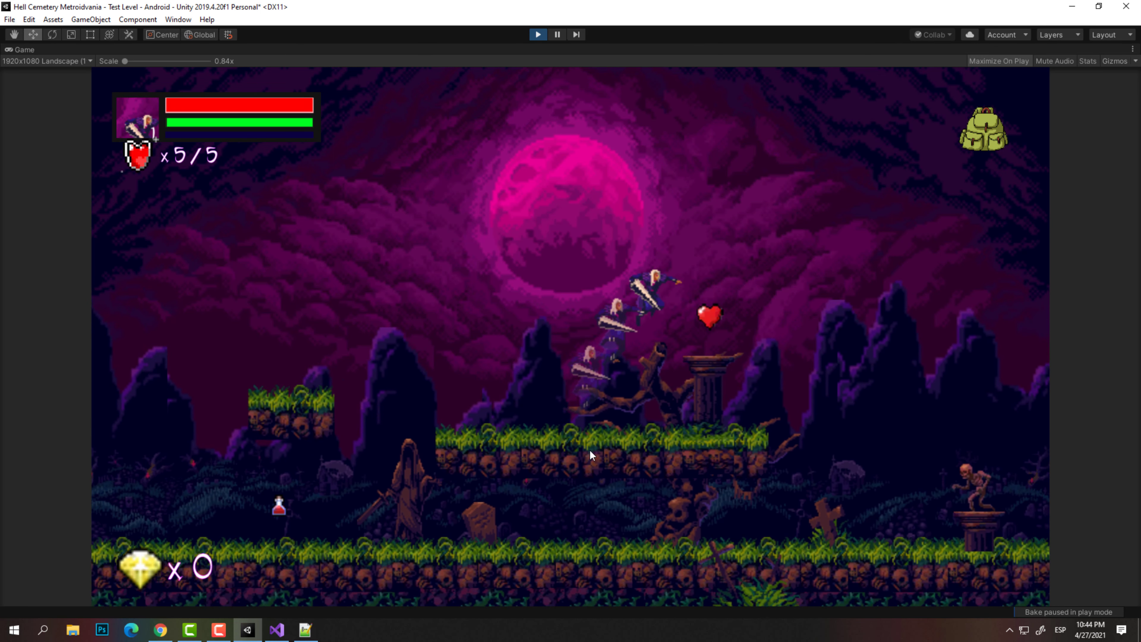
key(Left)
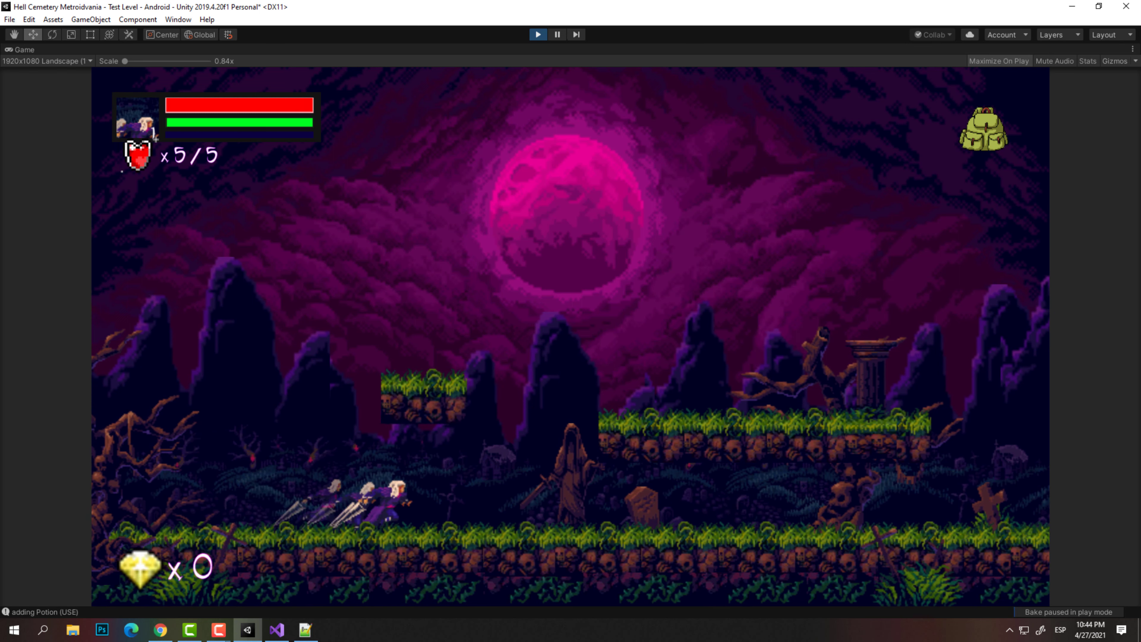
key(Right)
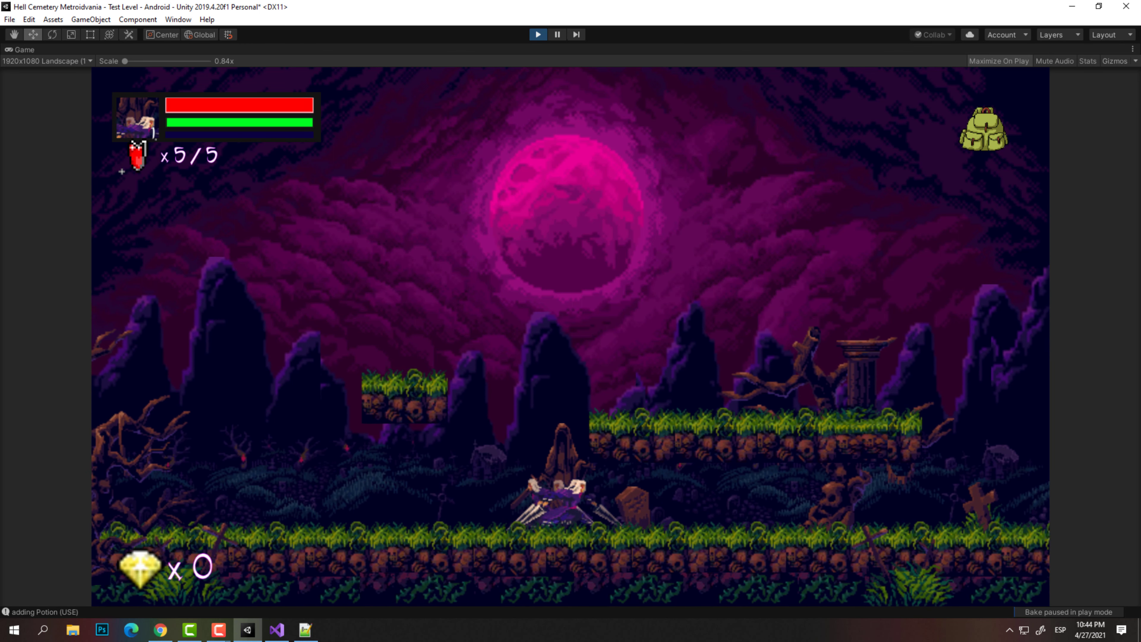
key(Left)
key(space)
key(Right)
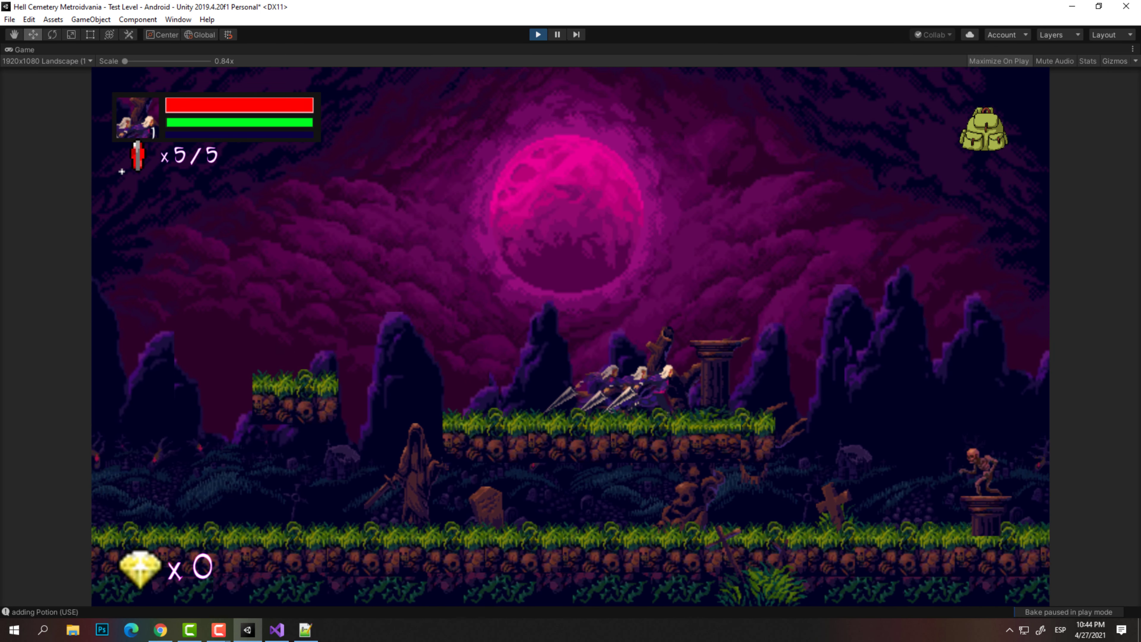
key(space)
key(Left)
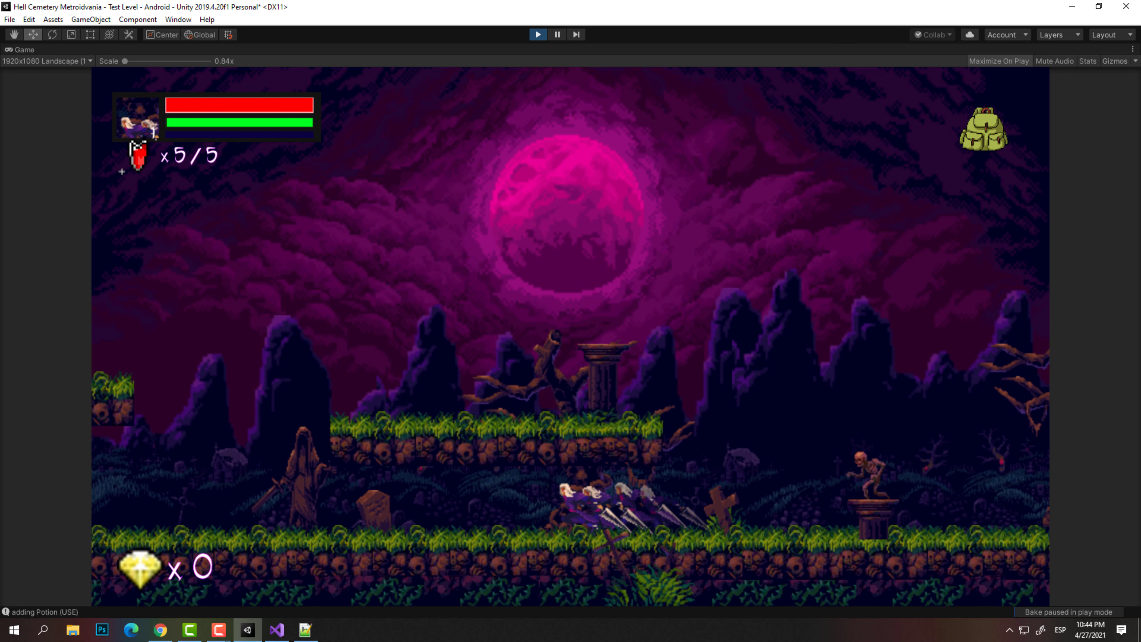
key(Left)
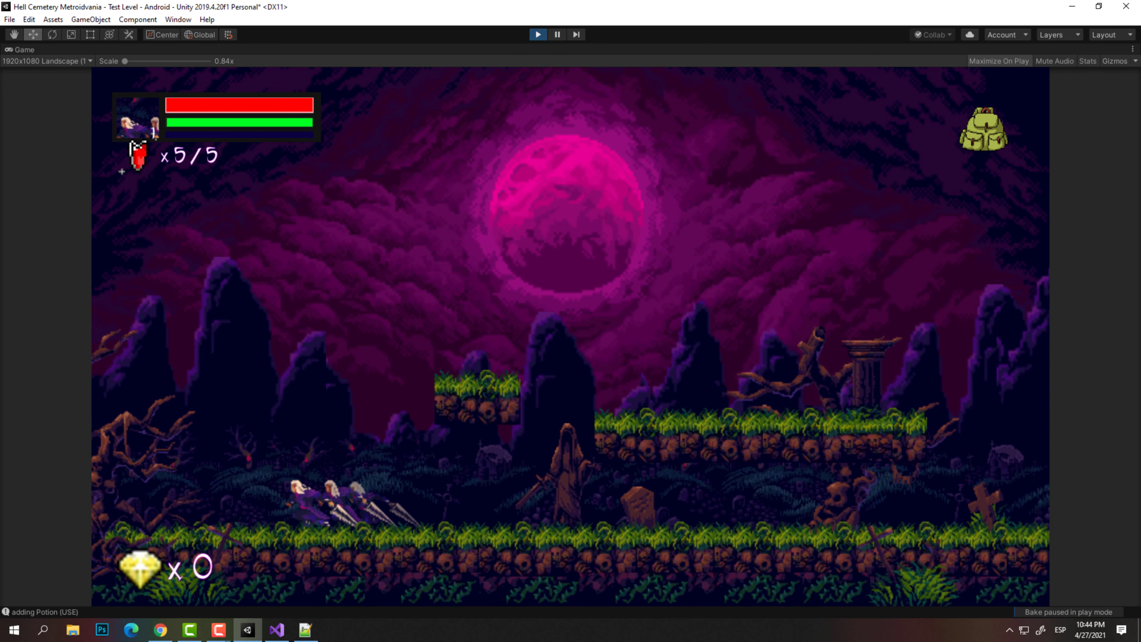
Jump onto the upper and small platforms and dash, confirming the trail follows movement
key(Right)
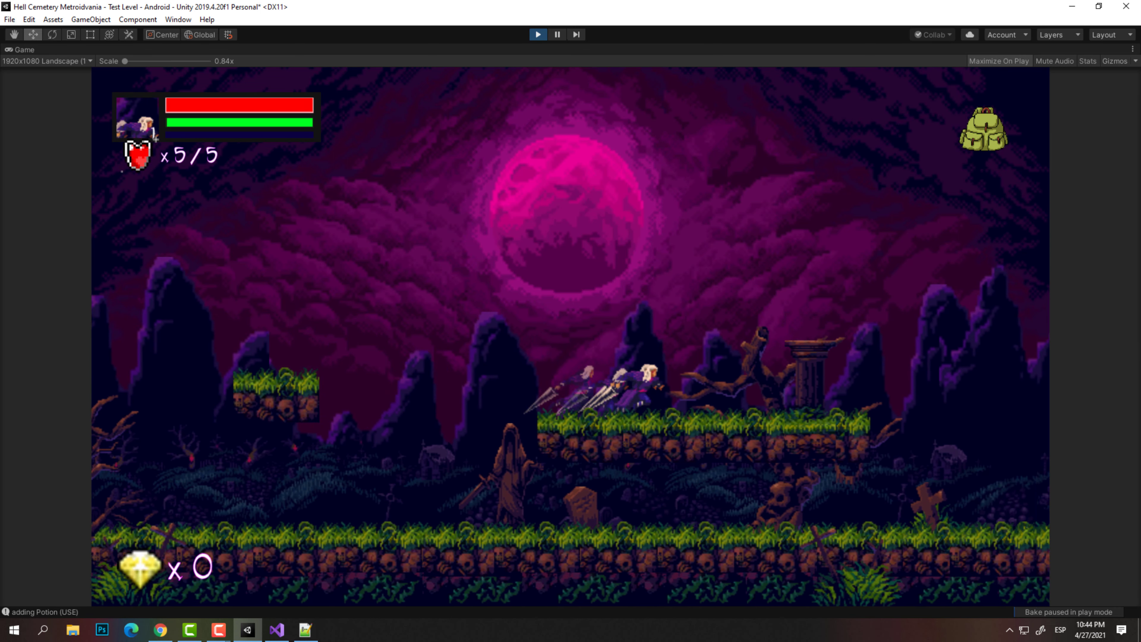
key(space)
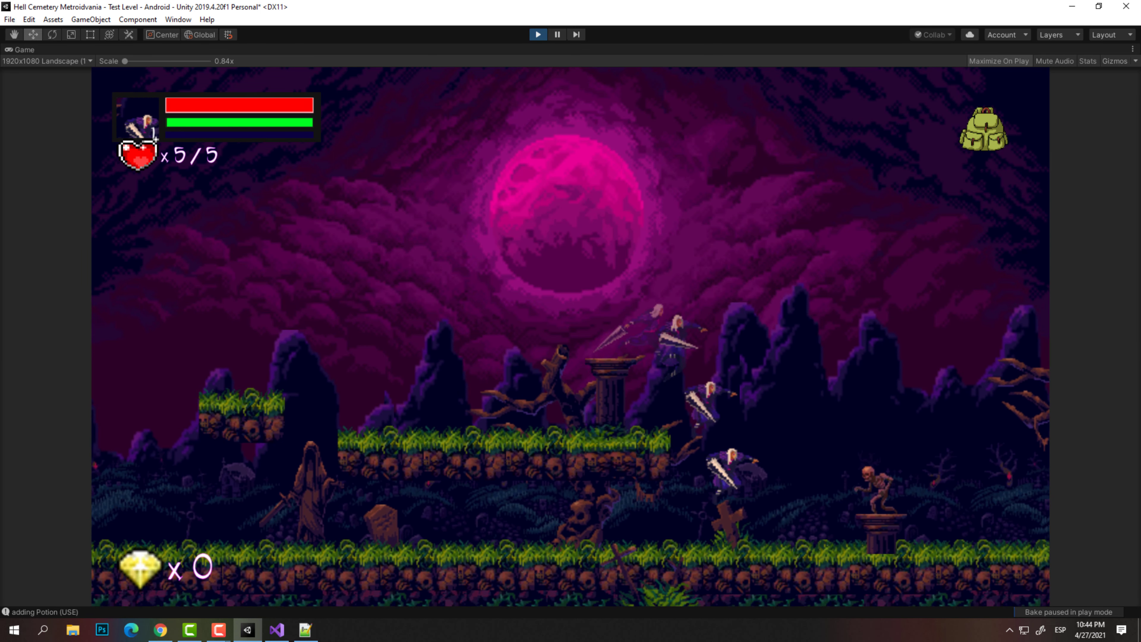
key(Left)
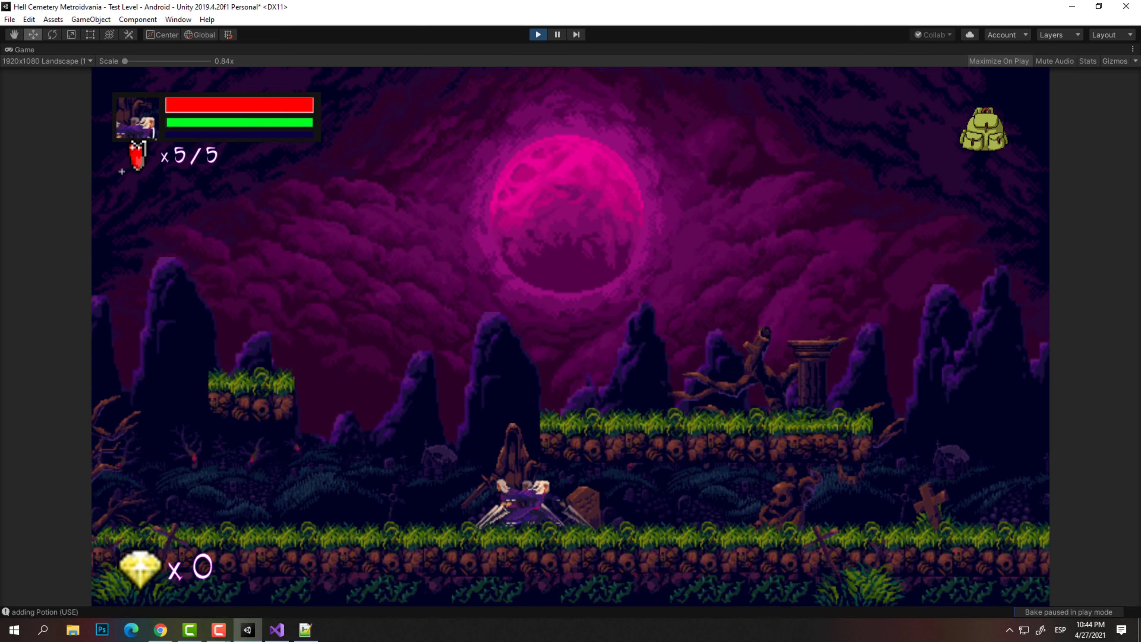
key(space)
key(Right)
key(Left)
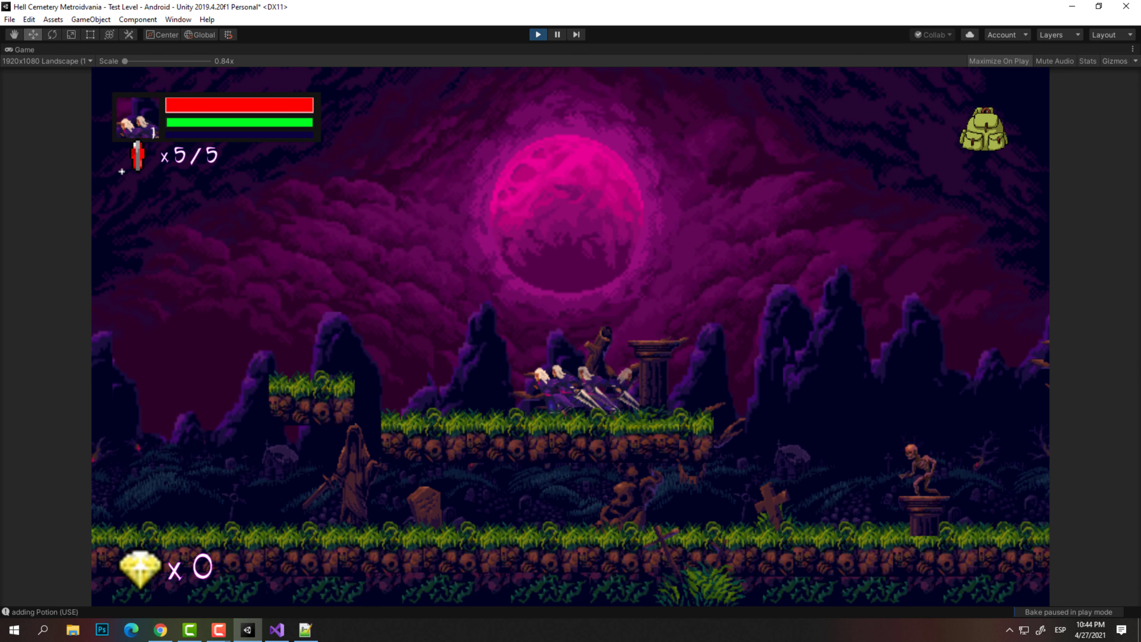
key(space)
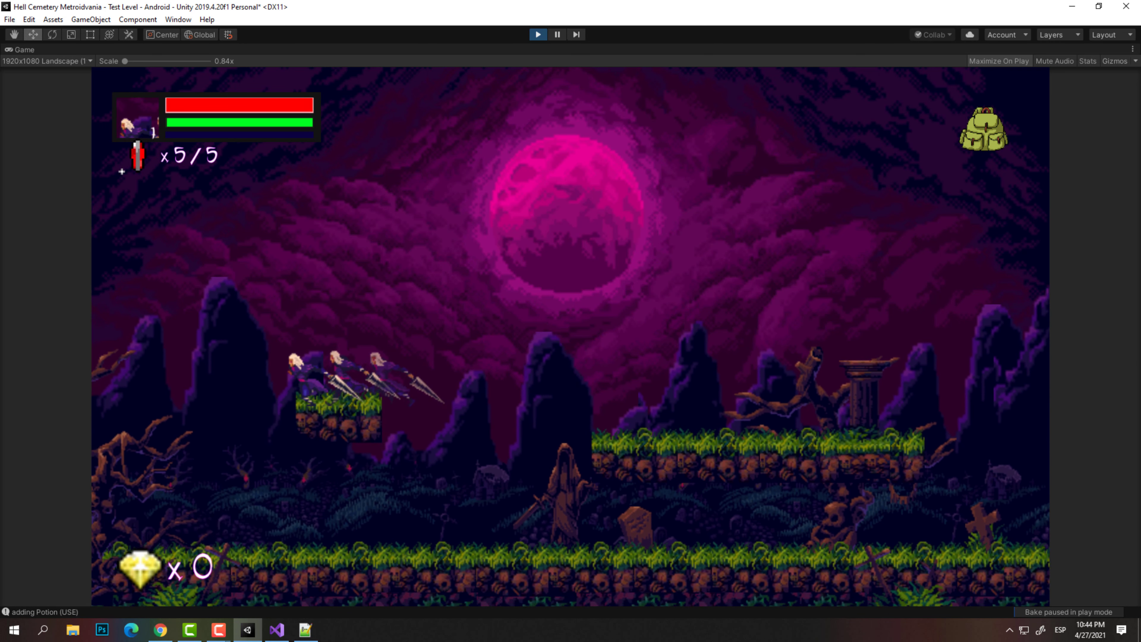
key(Left)
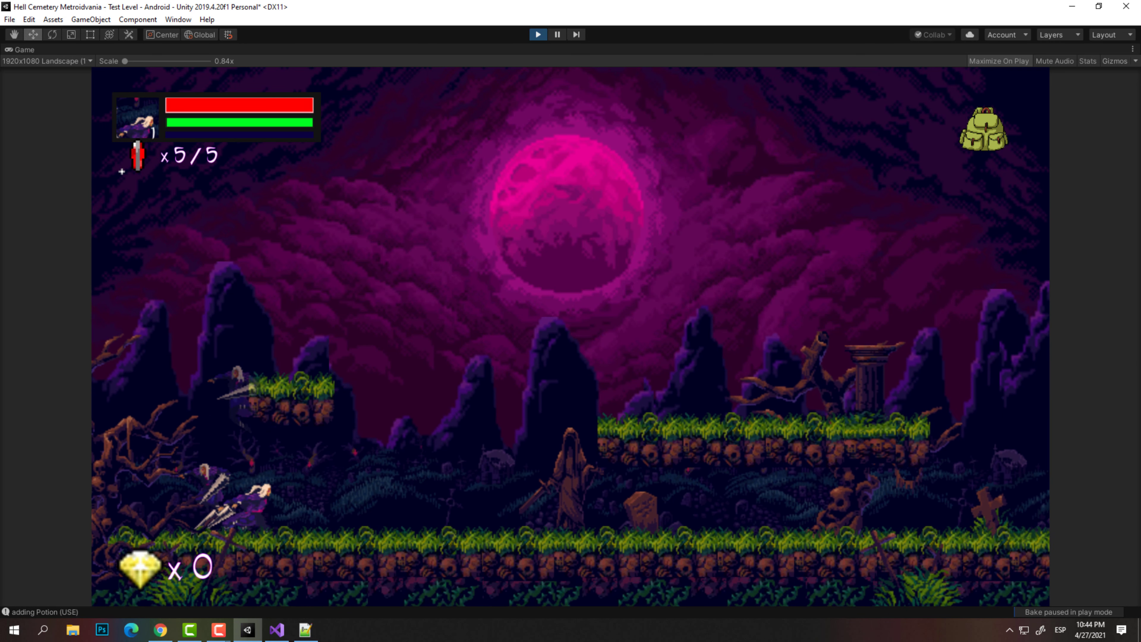
key(Left)
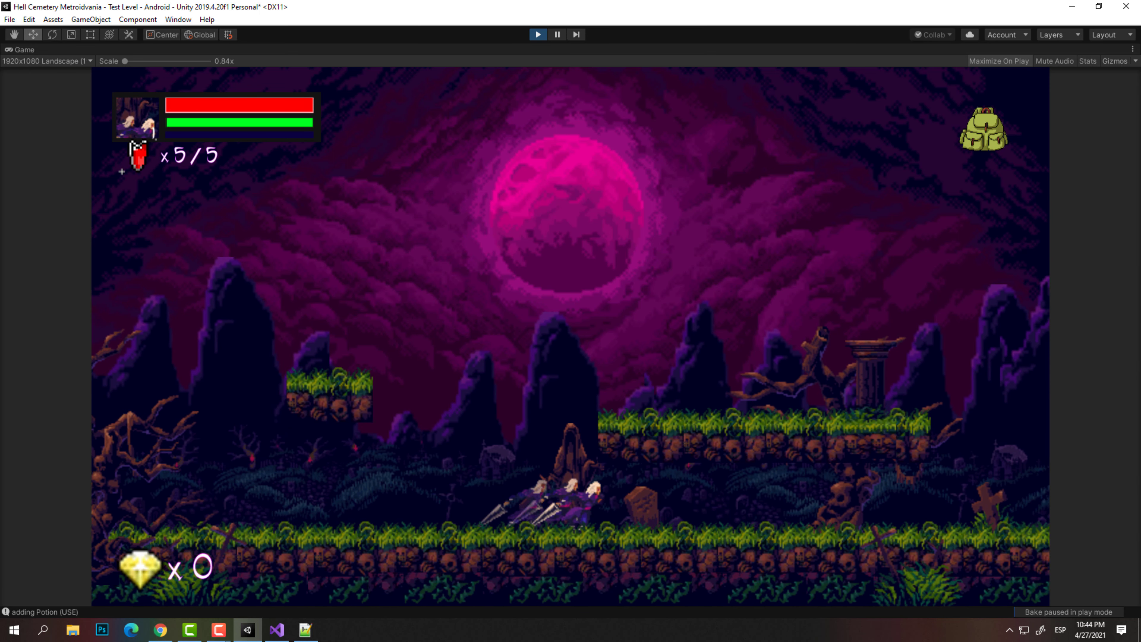
key(Right)
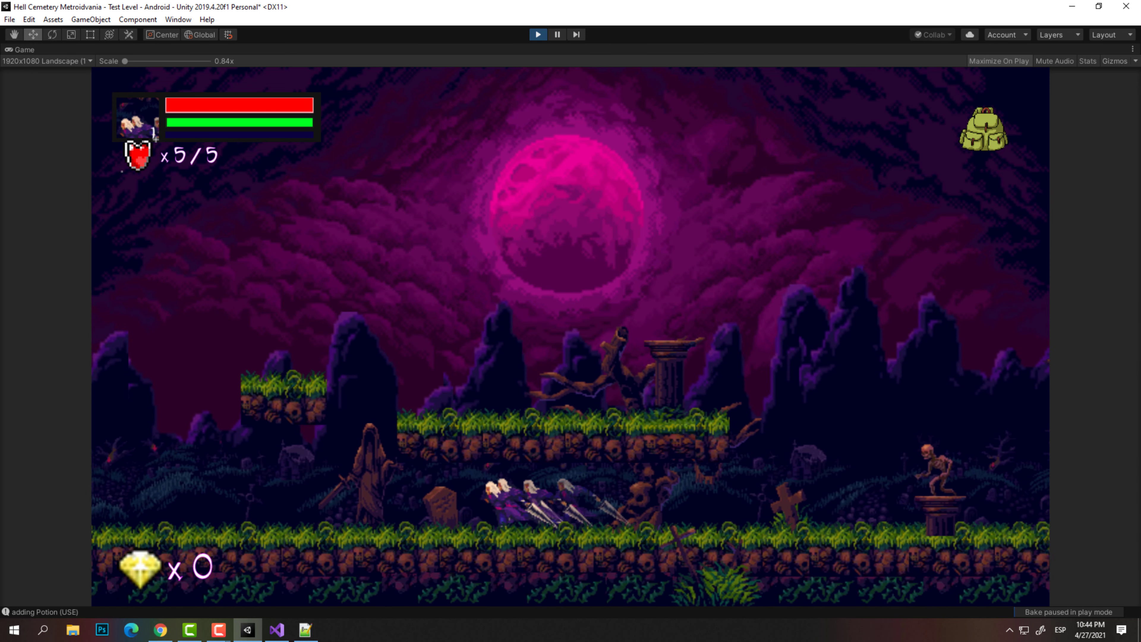
key(Right)
key(space)
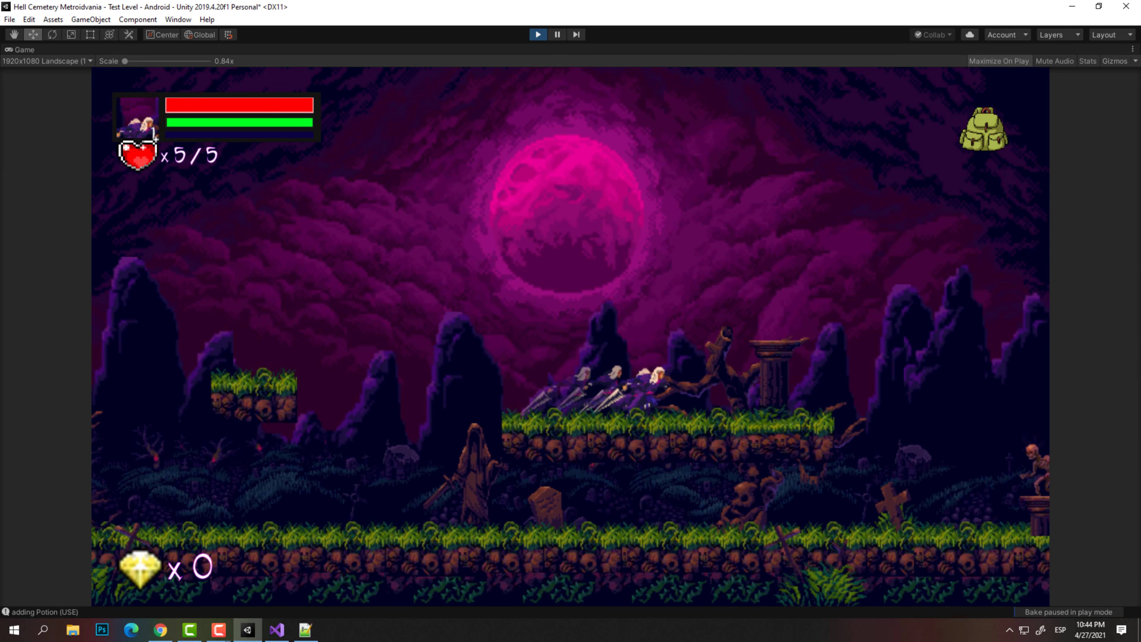
key(Left)
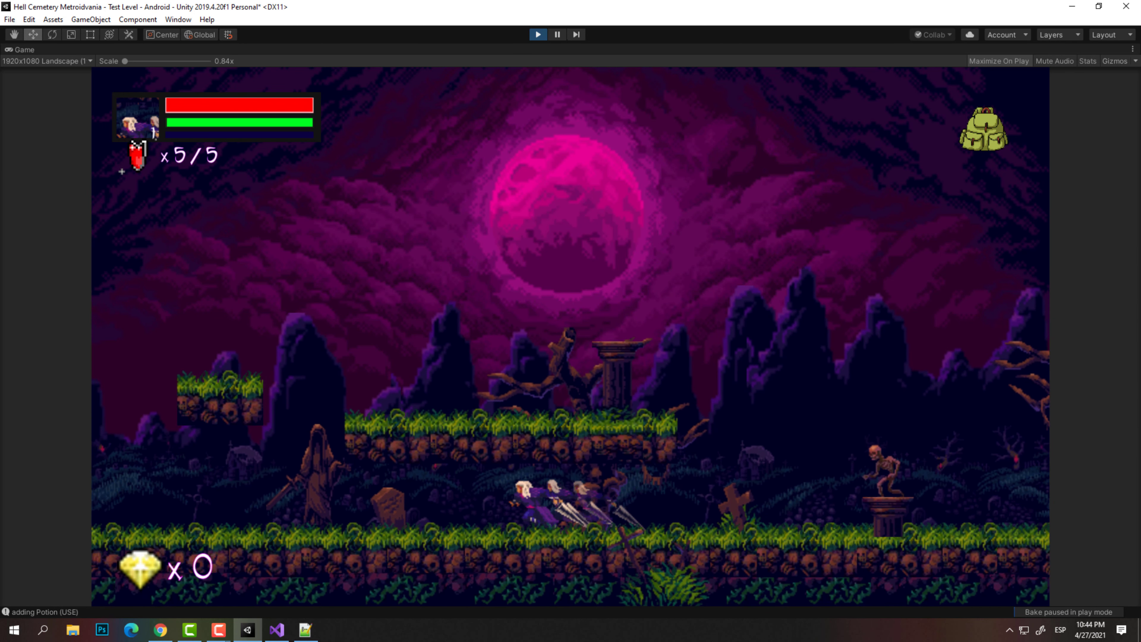